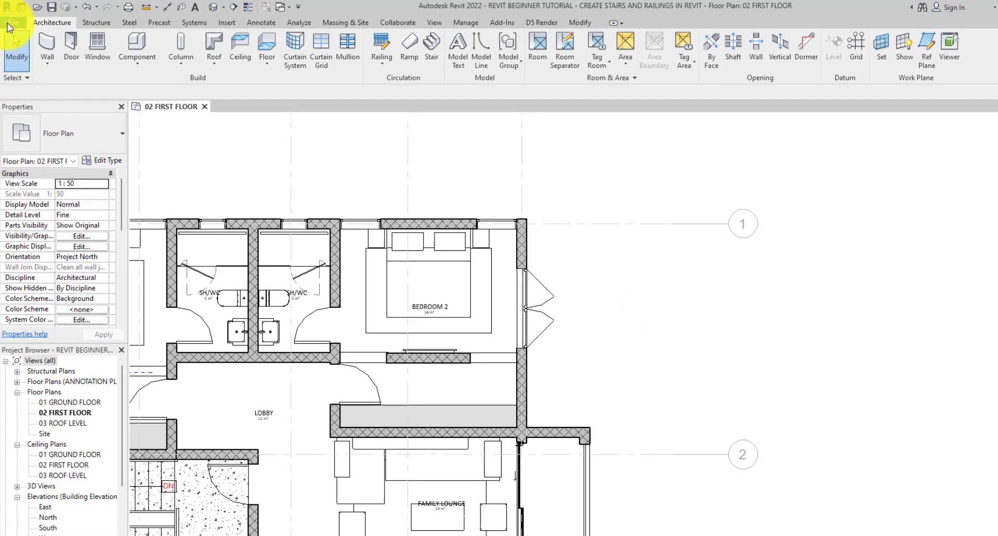
# Step: Start creating a new family and save the current project when asked
pyautogui.click(7, 23)
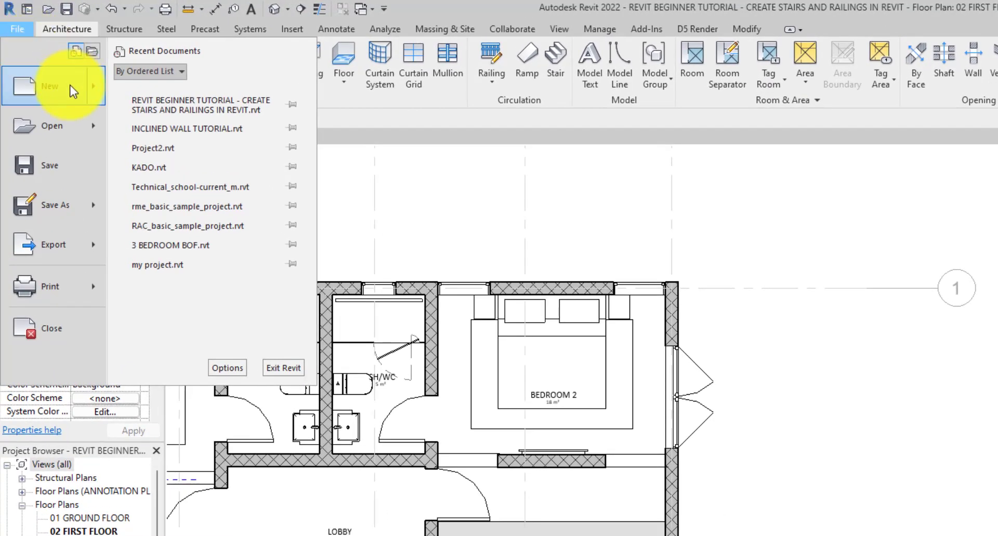
pyautogui.moveTo(54, 66)
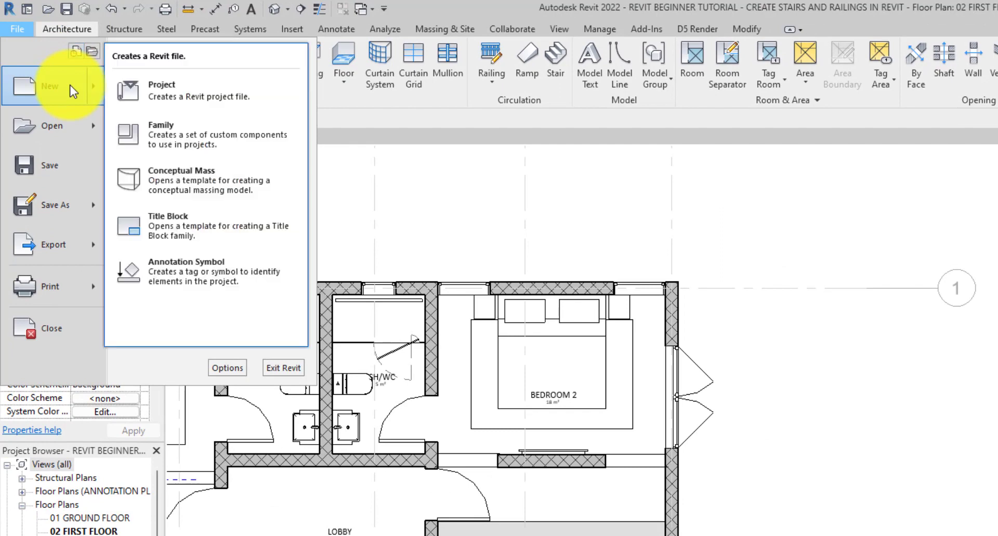
pyautogui.click(195, 129)
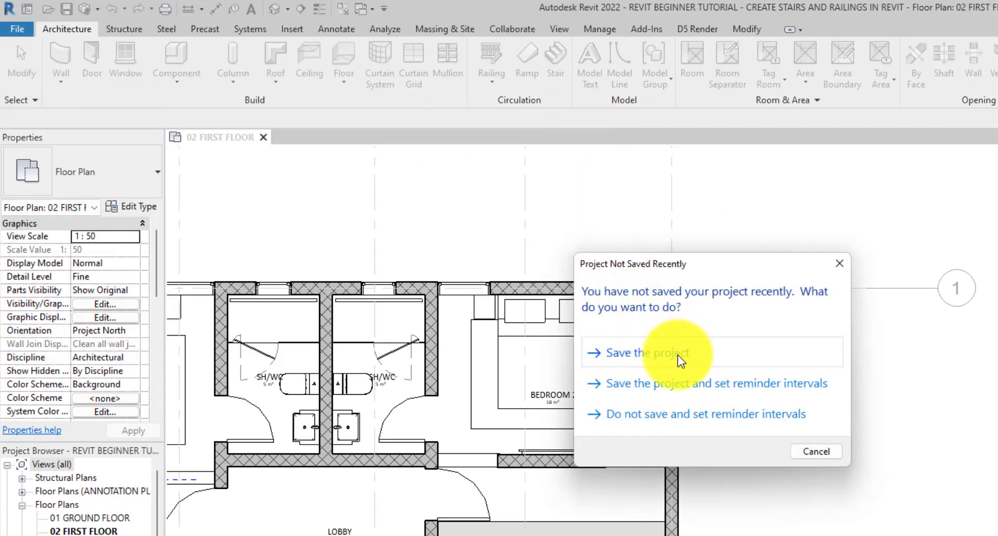
pyautogui.click(677, 356)
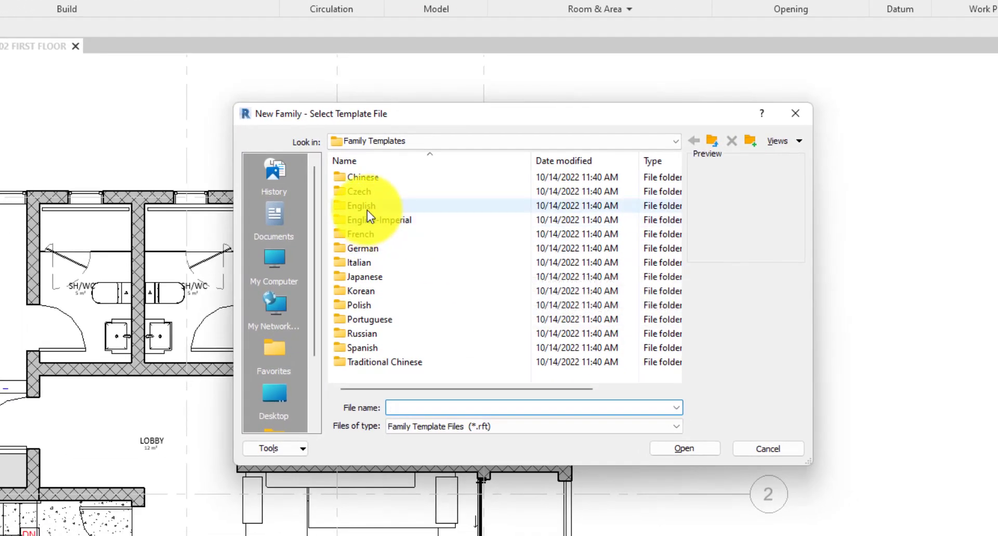
# Step: Base the new family on the Metric Generic Annotation template from the English Annotations folder
pyautogui.doubleClick(534, 288)
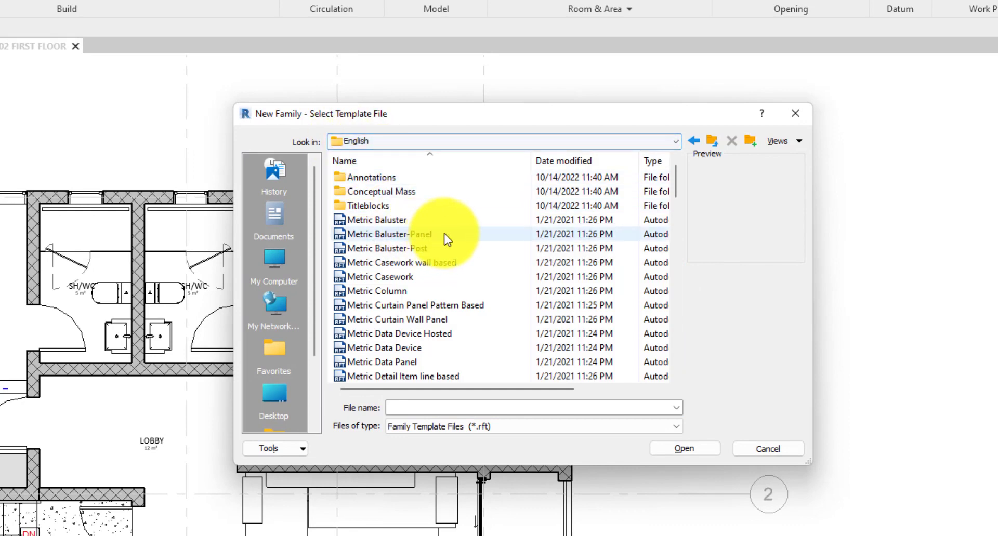
pyautogui.doubleClick(370, 177)
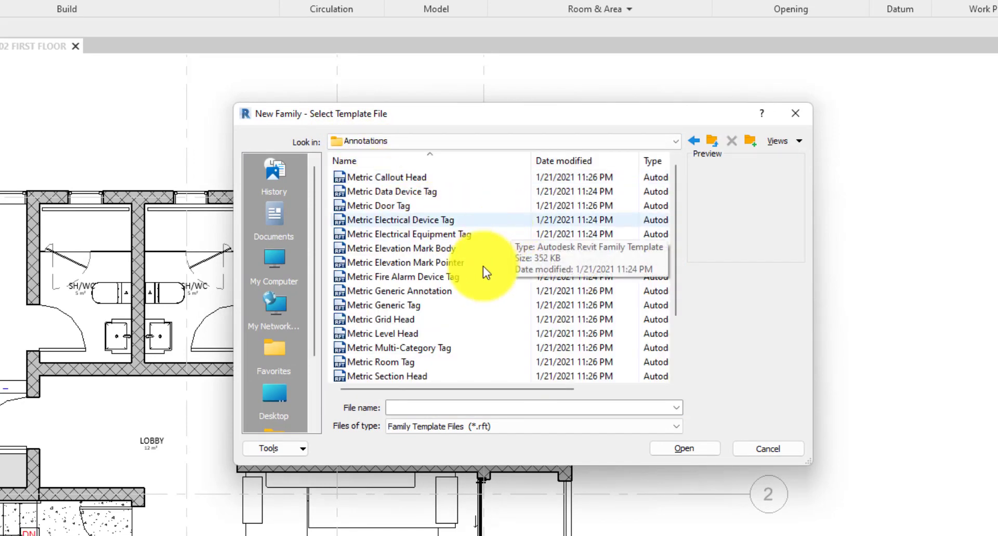
pyautogui.scroll(-2, 482, 267)
pyautogui.scroll(2, 481, 271)
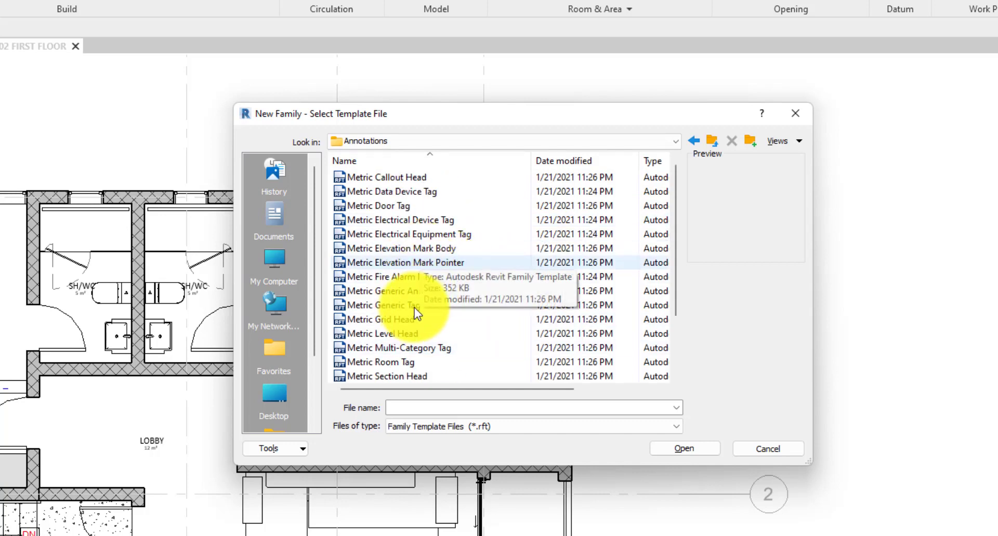
pyautogui.click(387, 291)
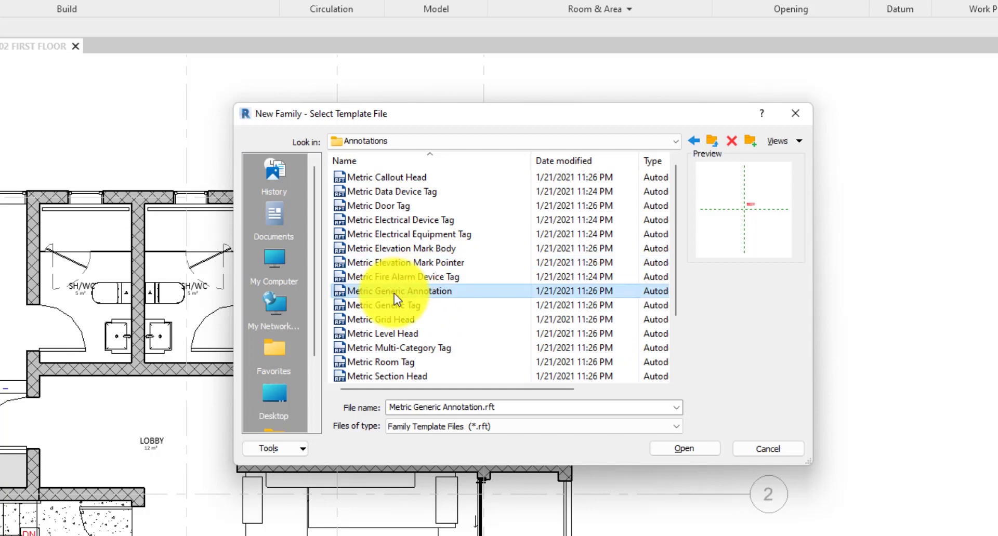
pyautogui.click(683, 447)
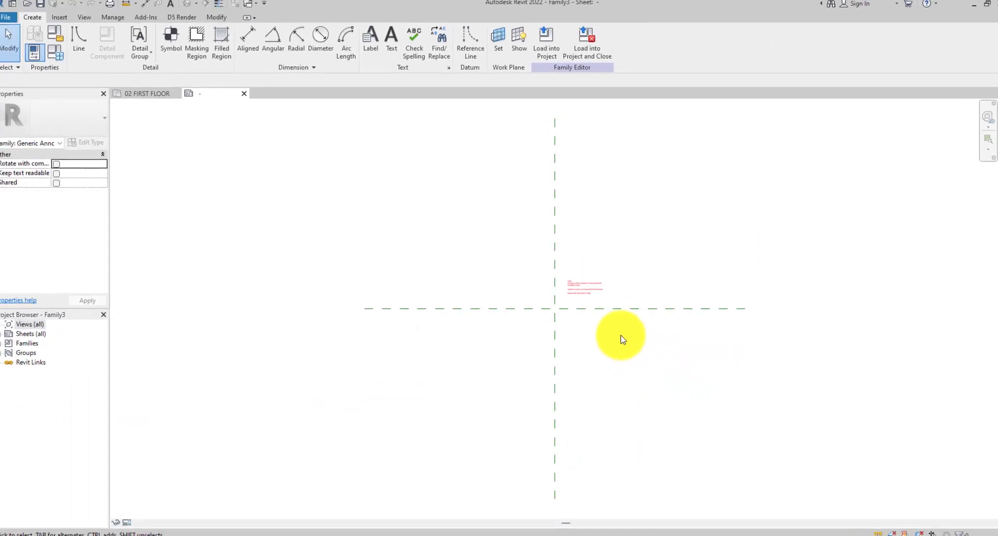
# Step: Delete the template's red internal note beside the reference plane intersection
pyautogui.click(518, 245)
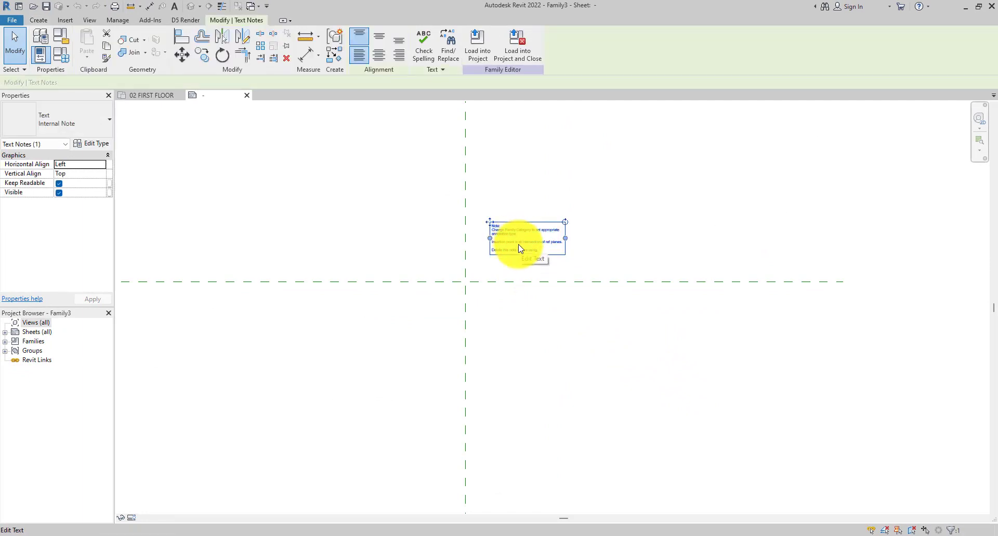
pyautogui.press('Delete')
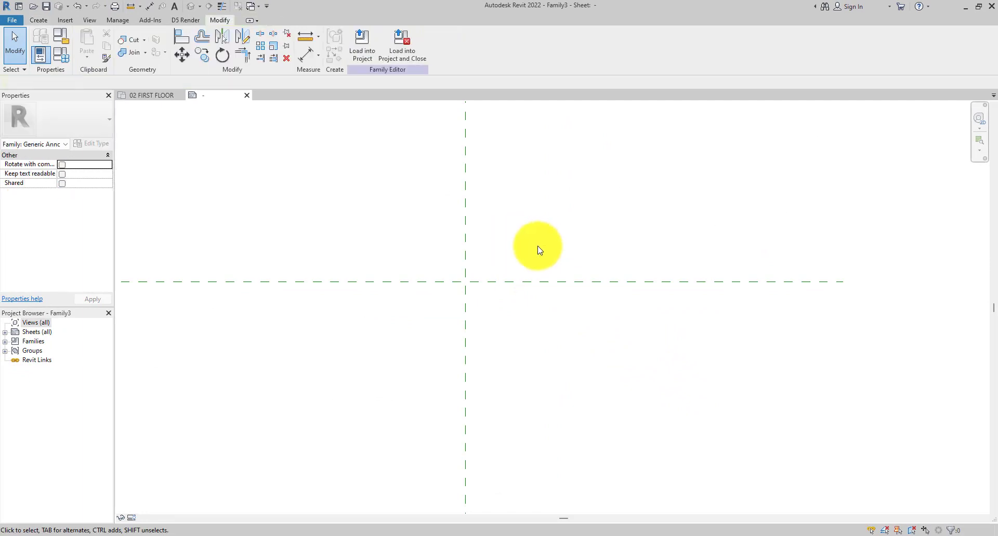
pyautogui.scroll(1, 502, 269)
pyautogui.moveTo(501, 269); pyautogui.dragTo(463, 302, button='middle')
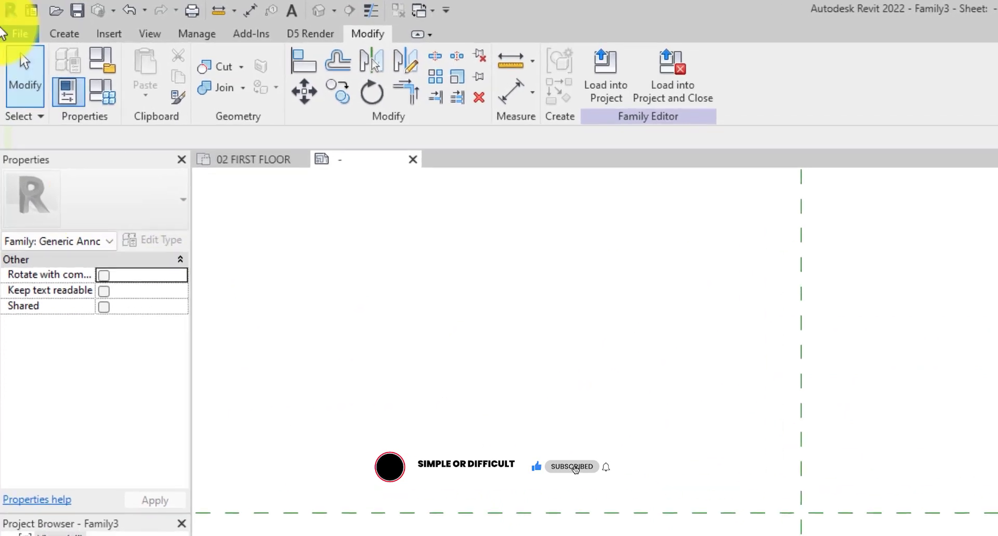
# Step: Add a family parameter named TEXT NUMBER to the family types, as an instance parameter of type Text
pyautogui.click(102, 92)
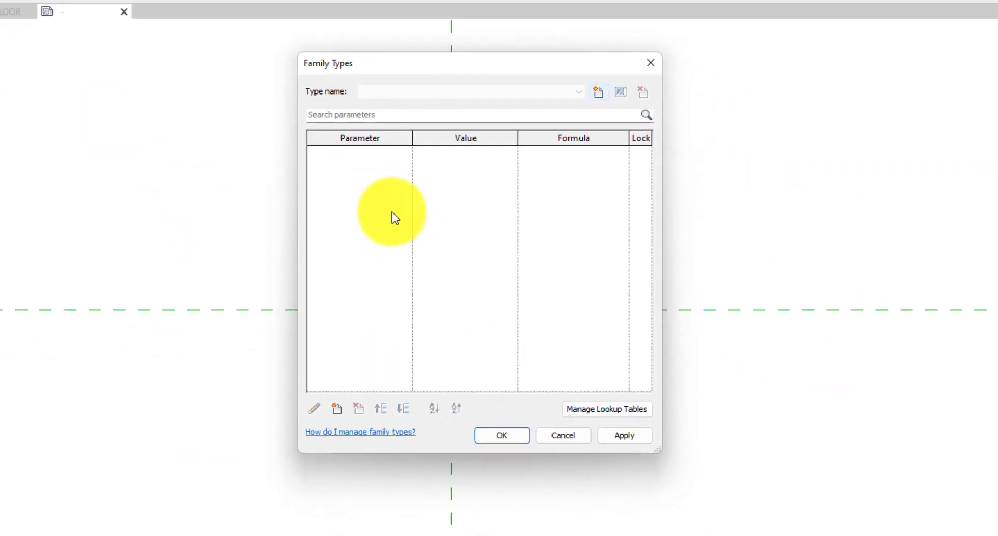
pyautogui.click(338, 407)
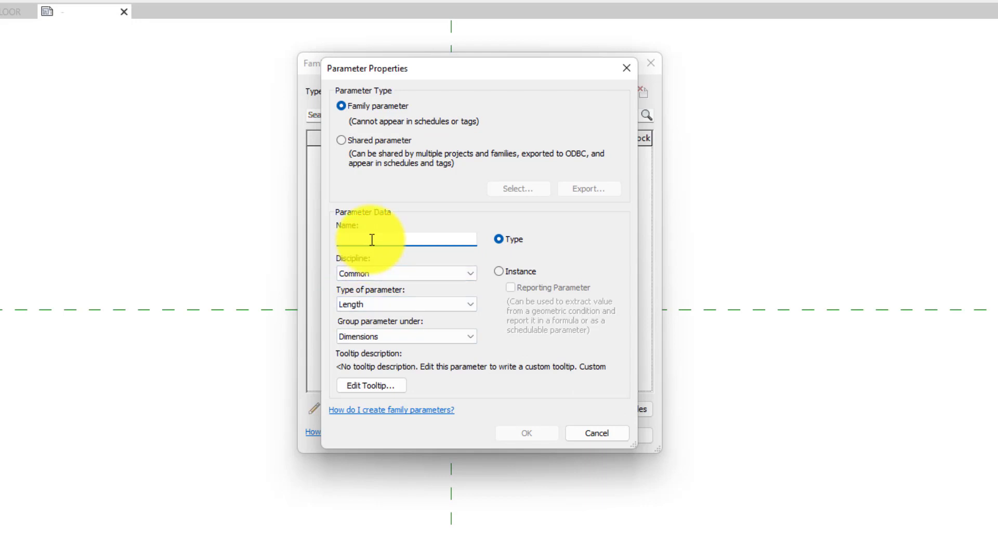
pyautogui.write('tex')
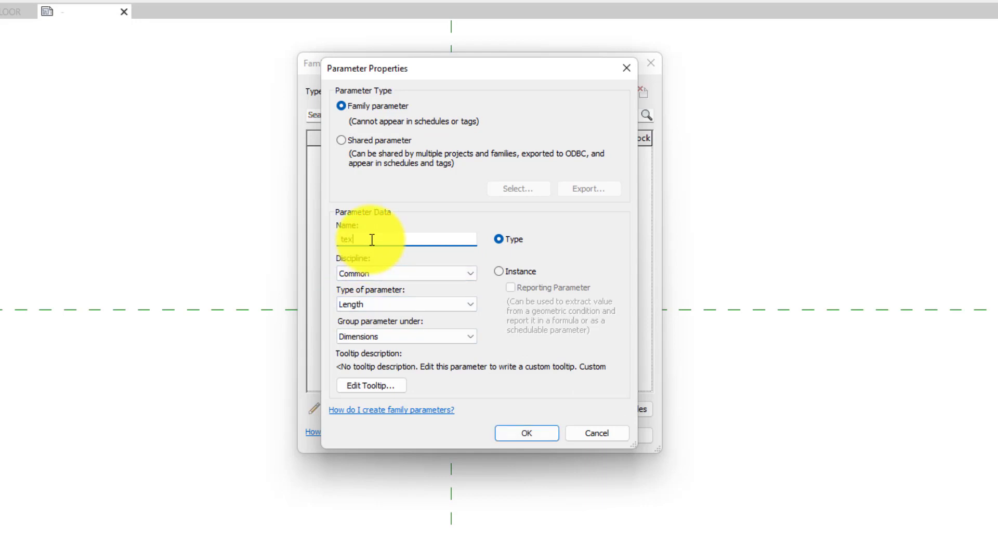
pyautogui.press('BackSpace')
pyautogui.press('BackSpace')
pyautogui.press('BackSpace')
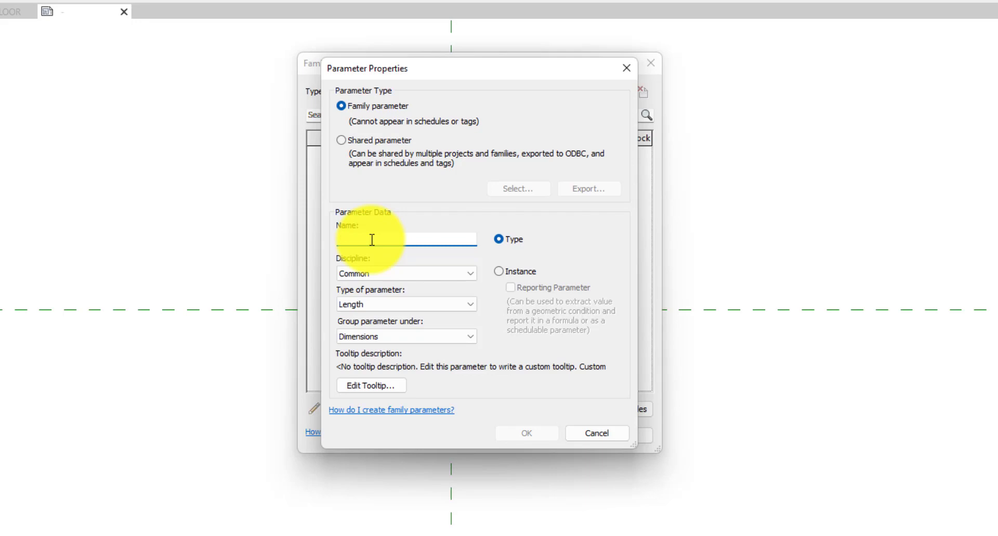
pyautogui.write('TEXT')
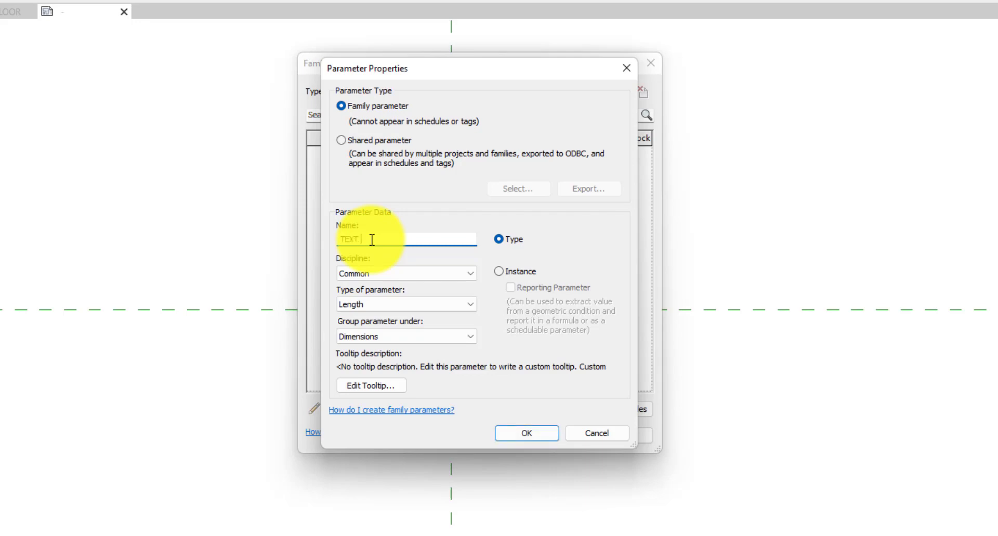
pyautogui.write(' NUMBER')
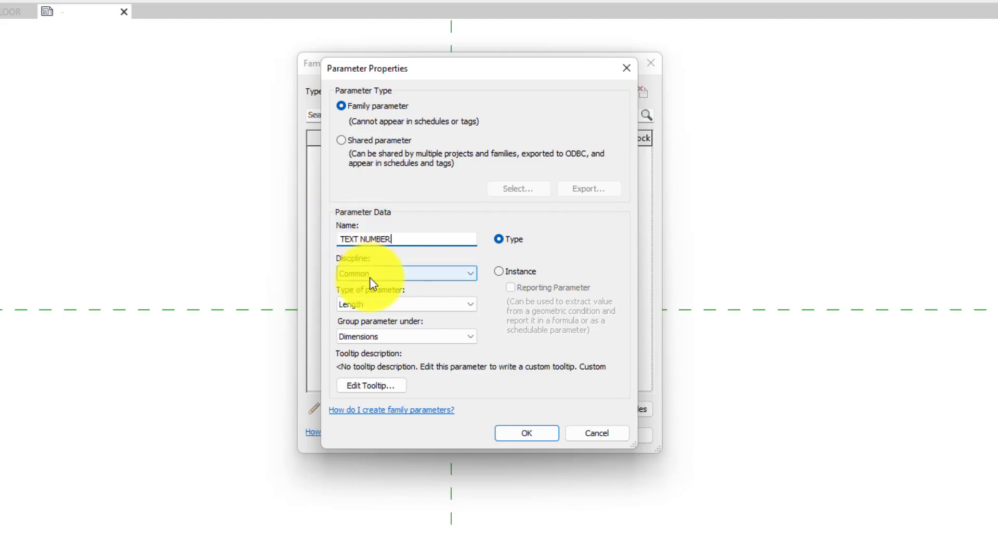
pyautogui.click(365, 307)
pyautogui.click(366, 314)
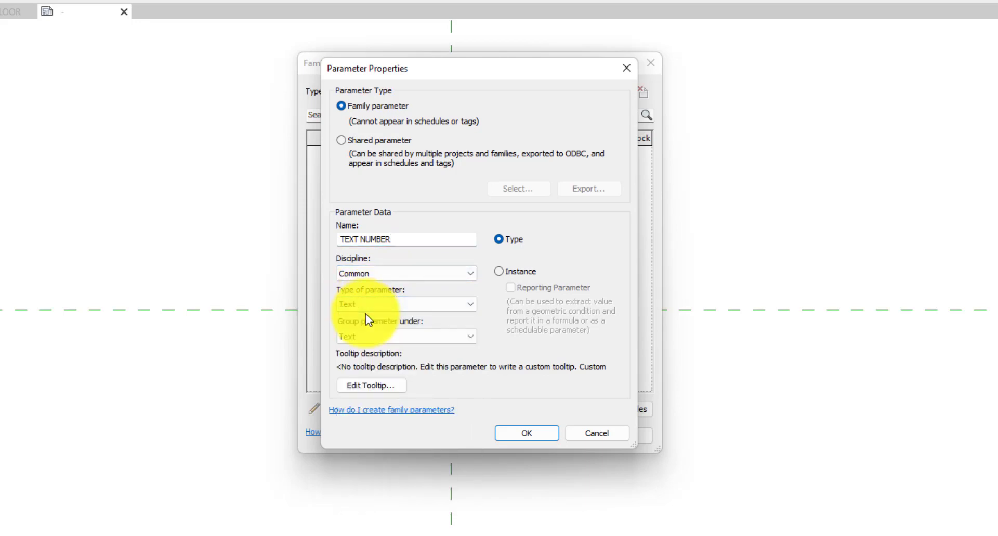
pyautogui.click(504, 272)
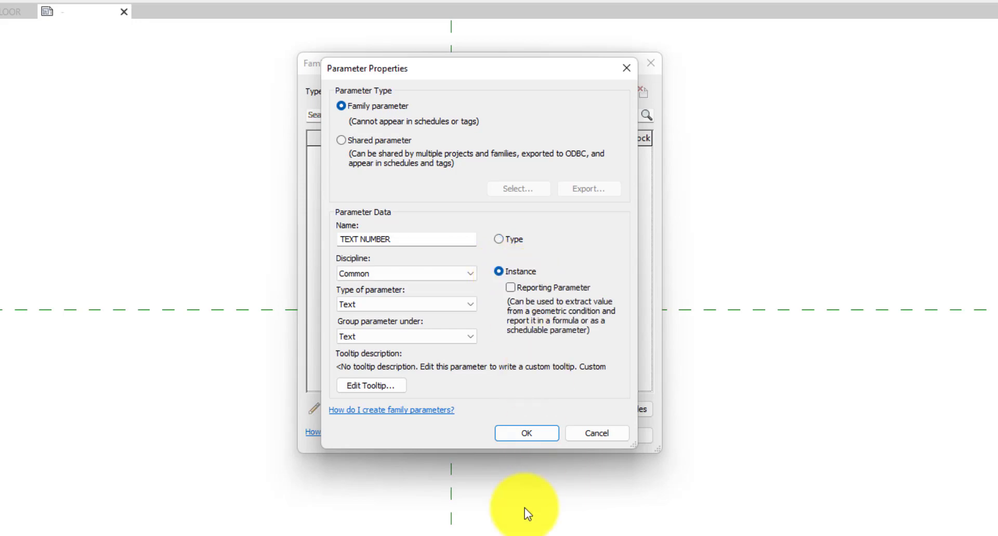
pyautogui.click(532, 435)
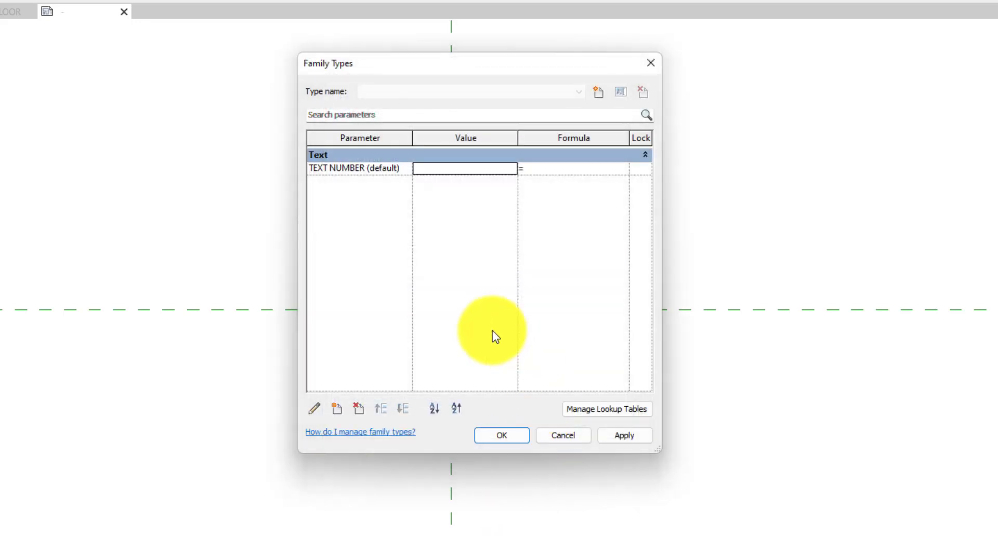
# Step: Add a second family parameter named TEXT DESCRIPTION, as an instance parameter of type Text
pyautogui.click(337, 410)
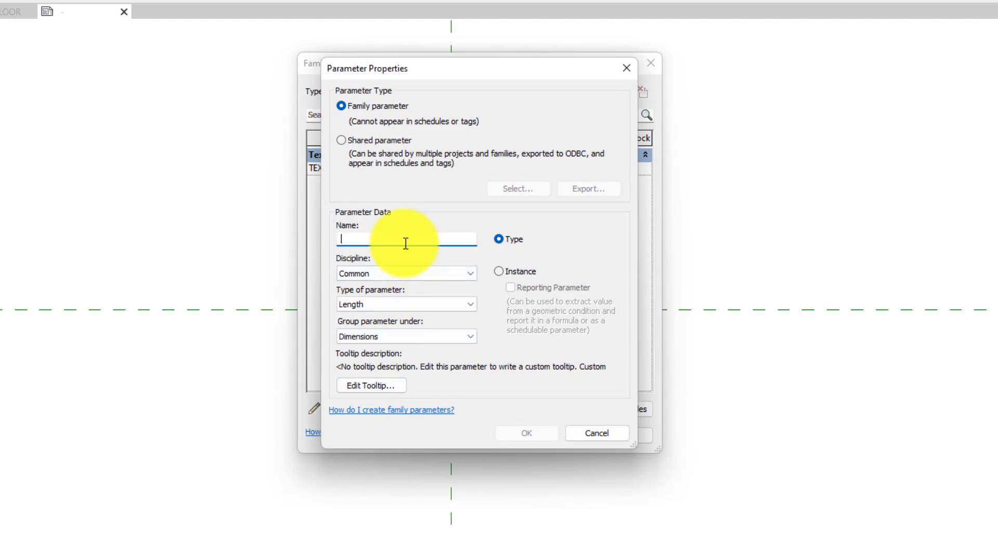
pyautogui.write('T')
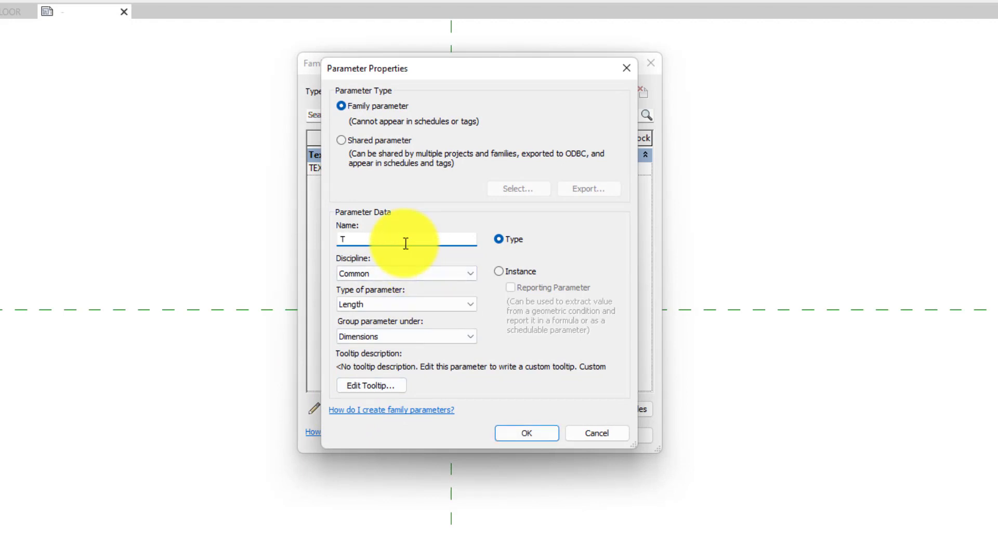
pyautogui.write('EXT DESCRIPTION')
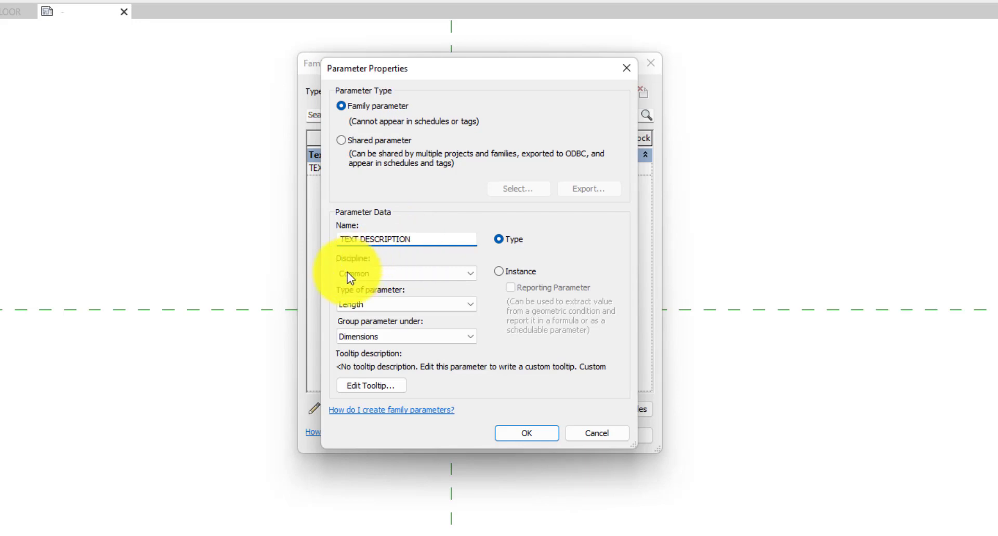
pyautogui.click(355, 299)
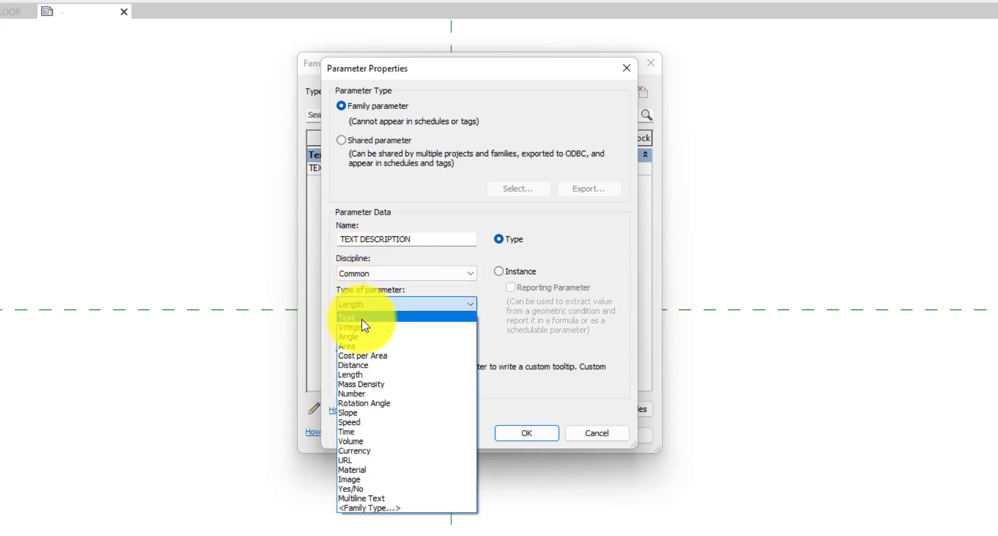
pyautogui.click(362, 318)
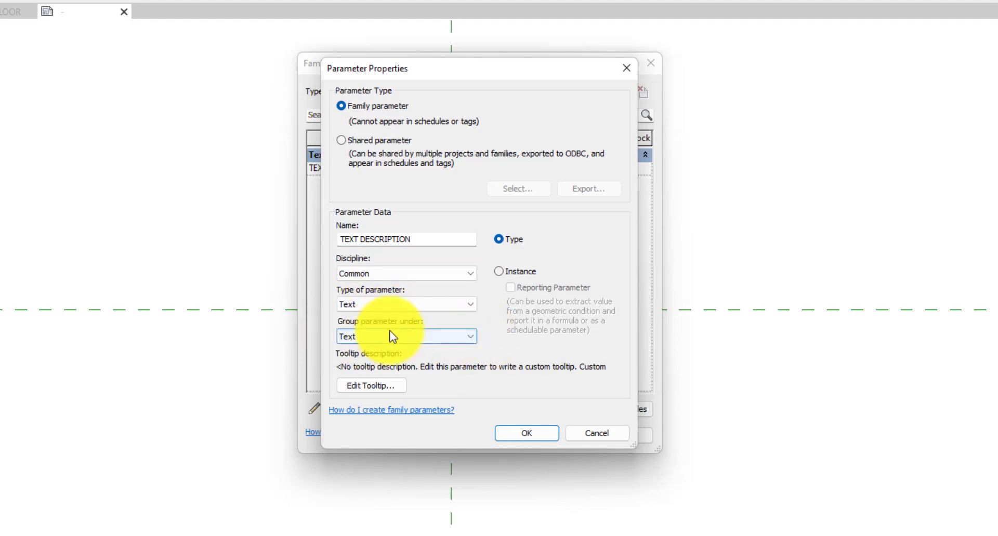
pyautogui.click(506, 273)
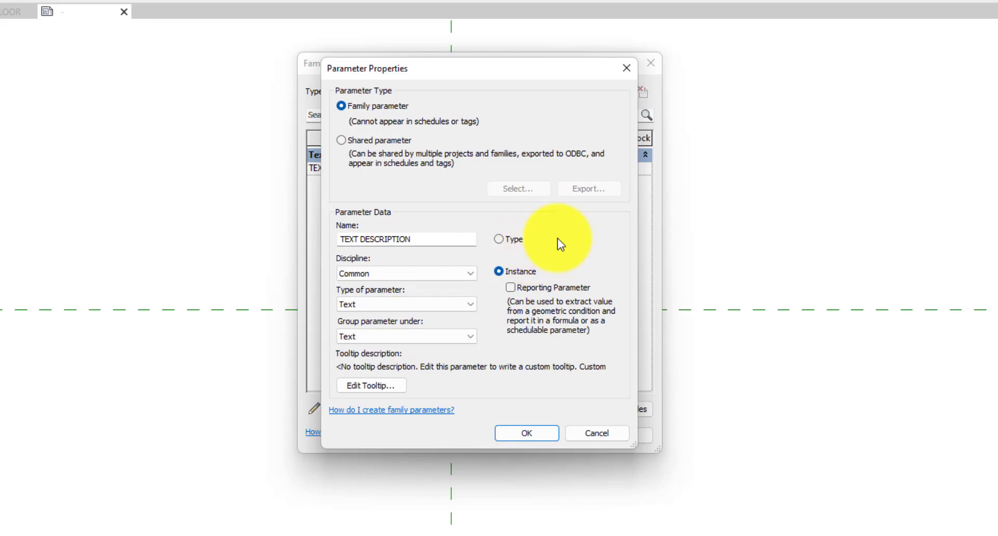
pyautogui.click(526, 433)
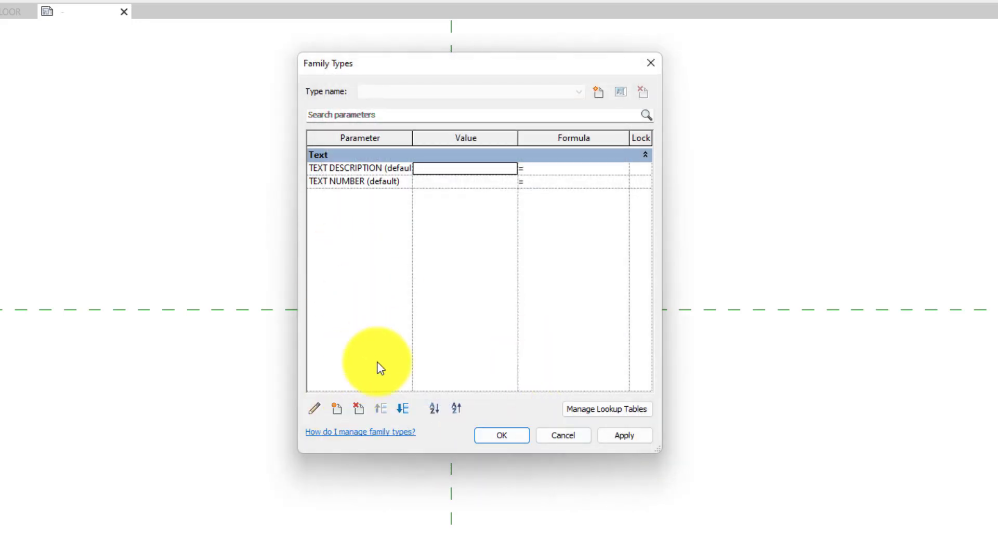
# Step: Add a third family parameter named VIEW TYPE with the Common discipline, as a type parameter of type Text
pyautogui.click(338, 409)
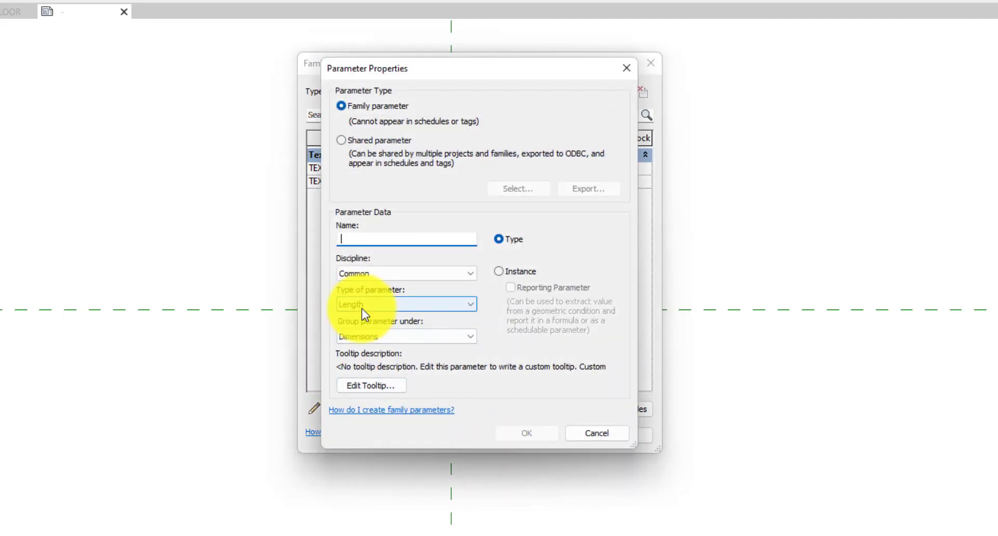
pyautogui.write('VIE')
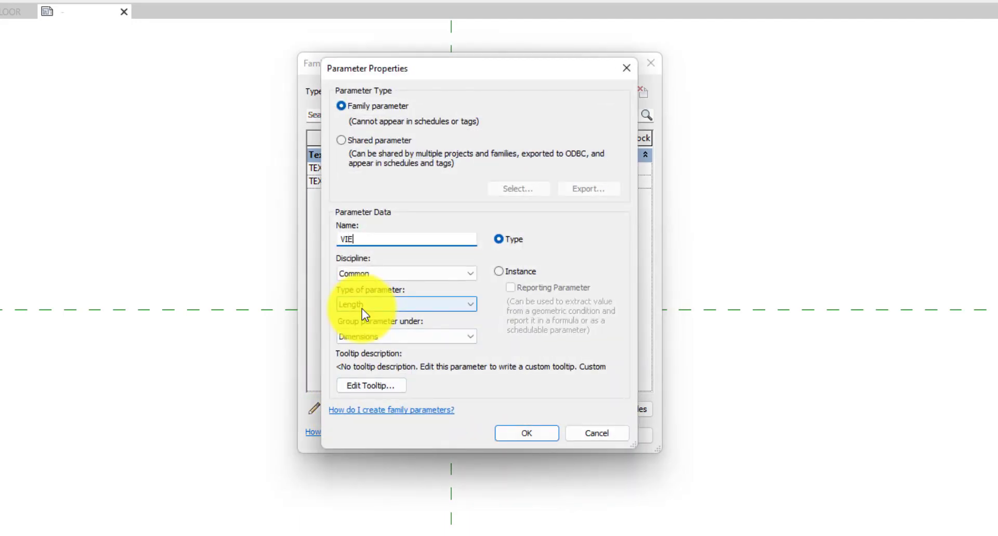
pyautogui.write('W TYPE')
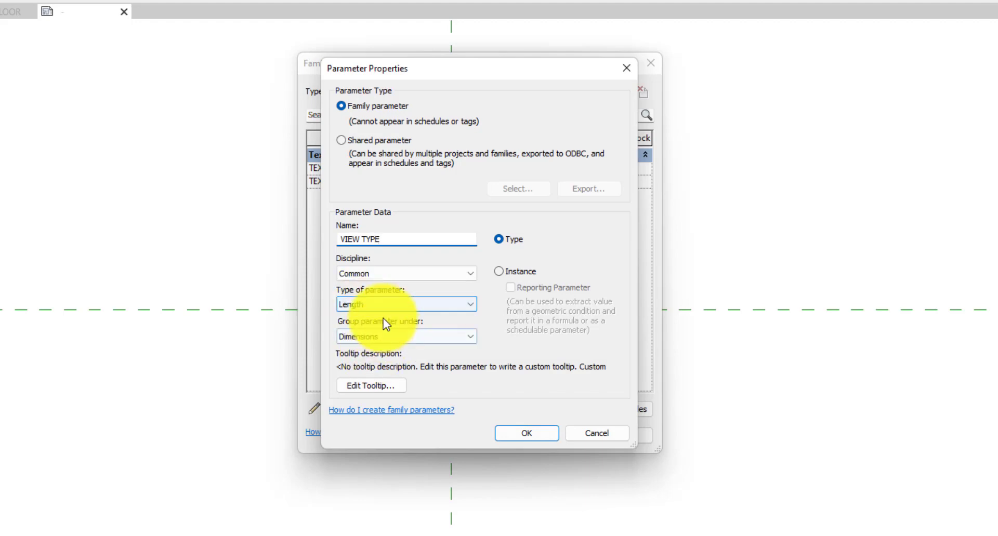
pyautogui.click(384, 306)
pyautogui.click(384, 317)
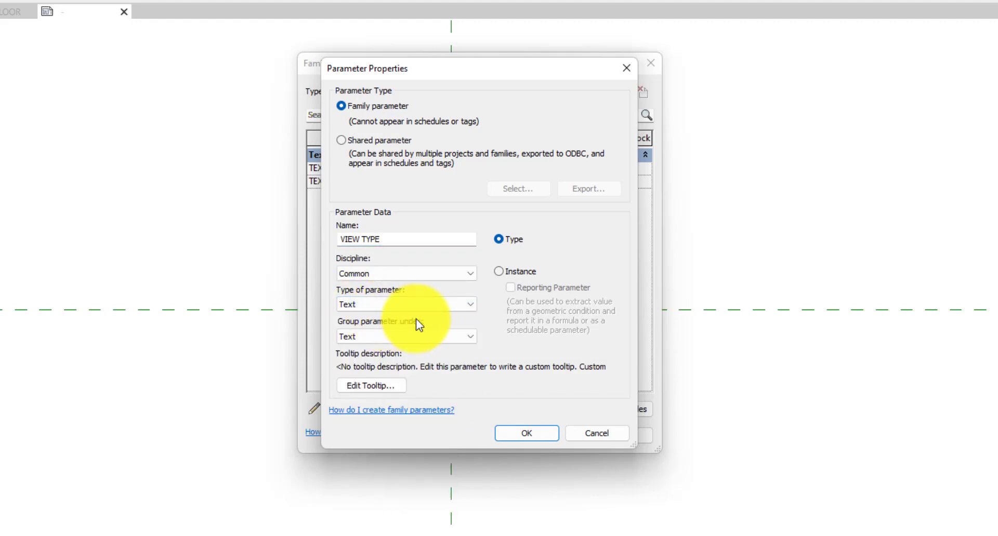
pyautogui.click(404, 274)
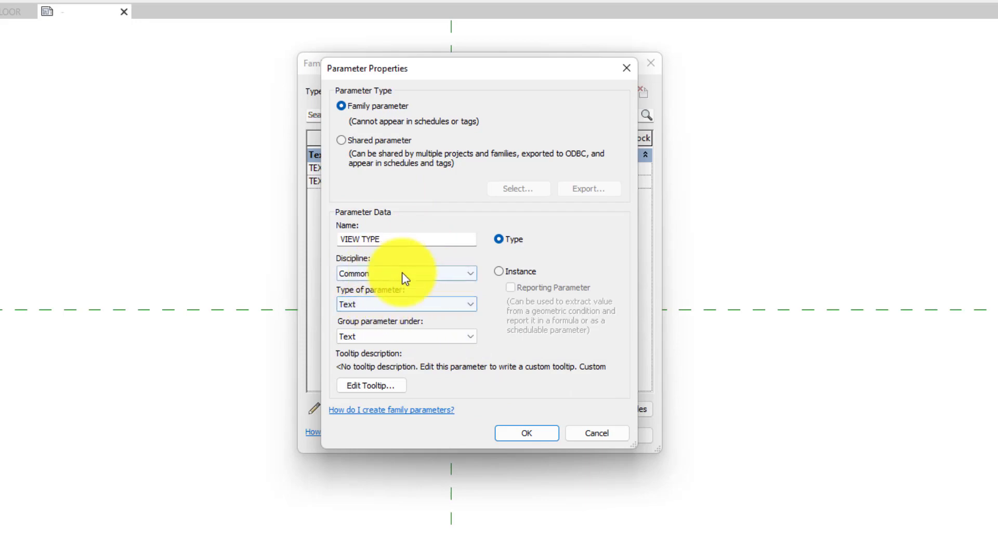
pyautogui.click(402, 283)
pyautogui.click(520, 435)
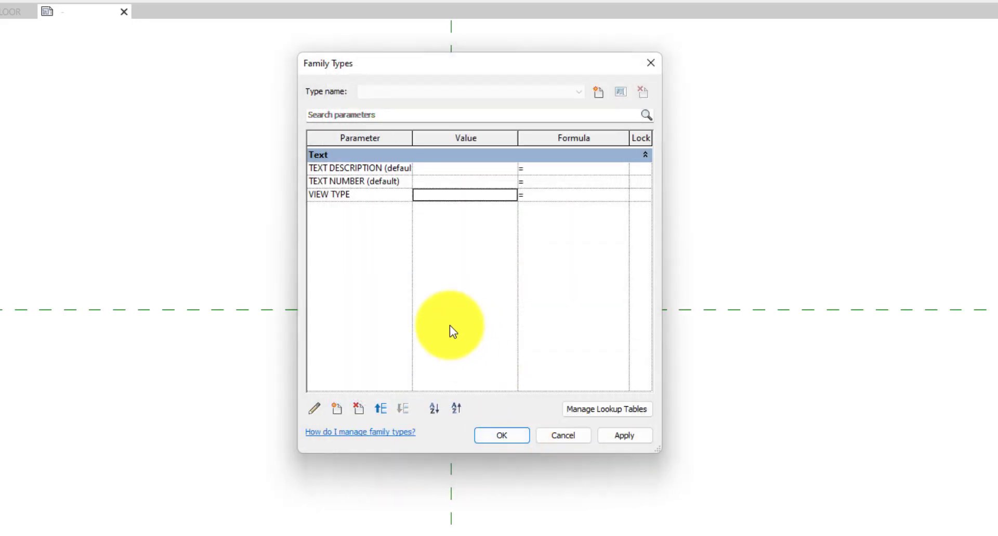
# Step: Add a family parameter named TEXT VISIBILITY as a Yes/No instance parameter grouped under Visibility, and accept the family types
pyautogui.click(337, 409)
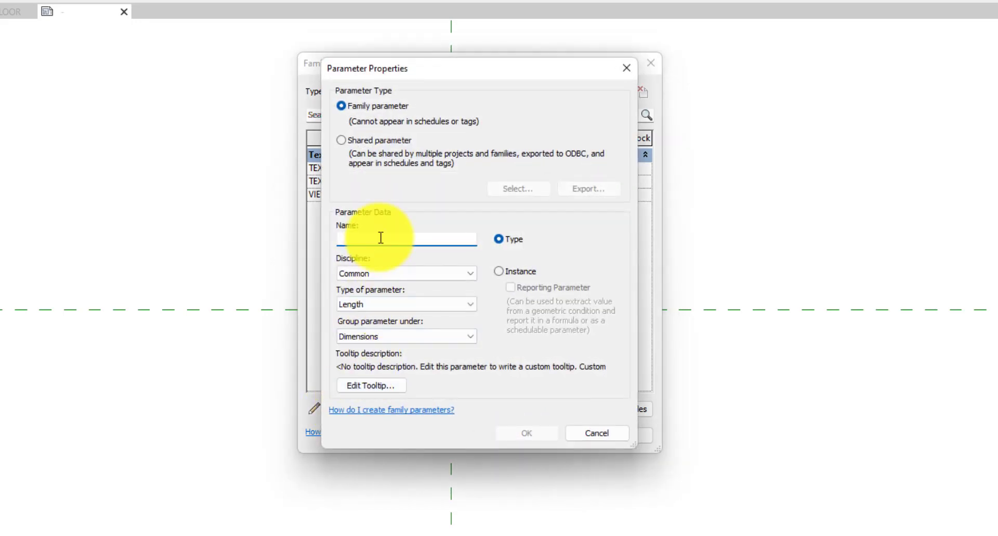
pyautogui.write('TEXT VI')
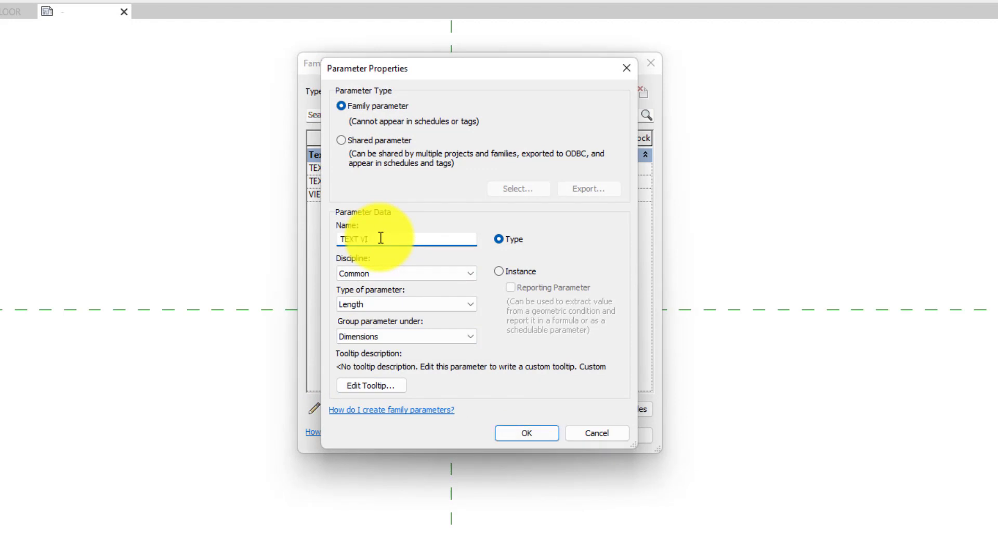
pyautogui.write('SIBILITY')
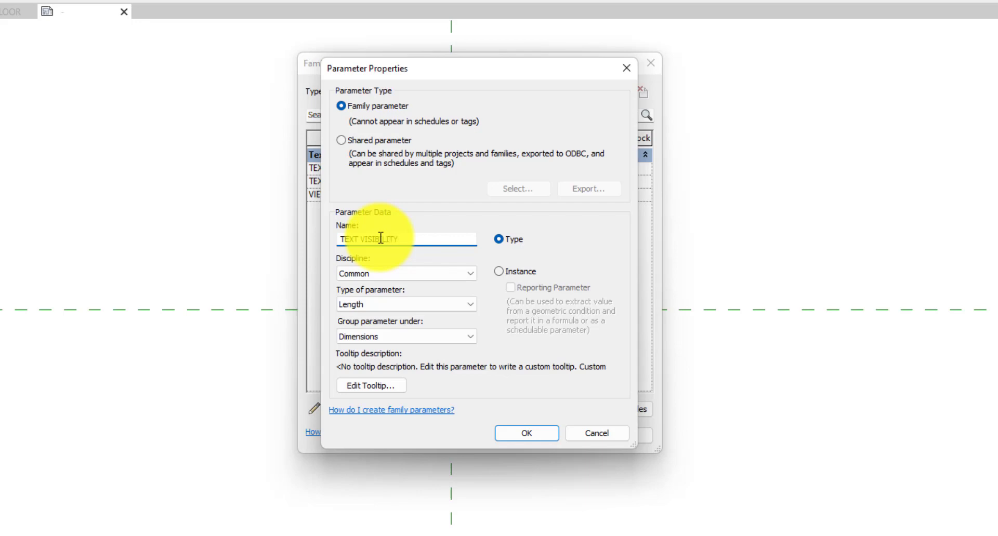
pyautogui.click(388, 334)
pyautogui.click(394, 304)
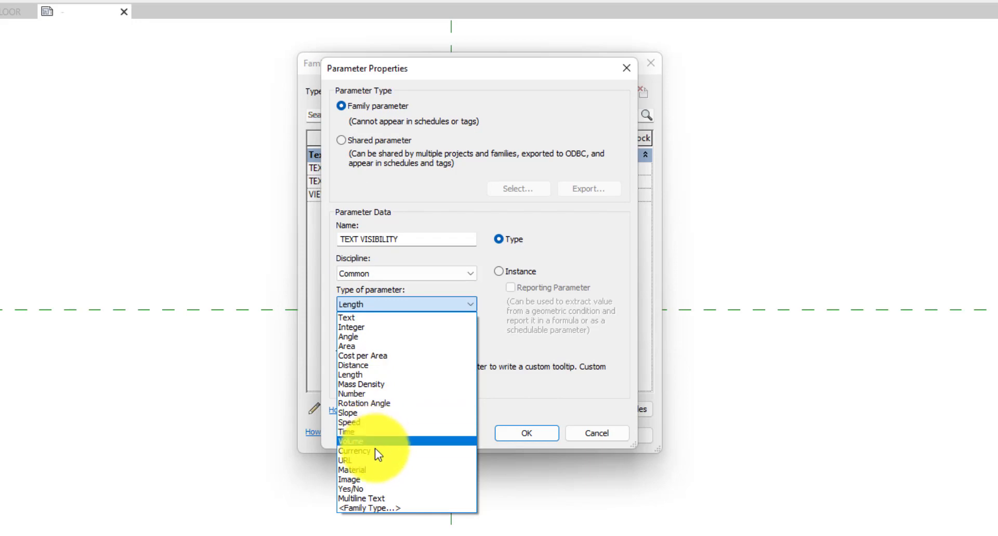
pyautogui.press('Escape')
pyautogui.press('y')
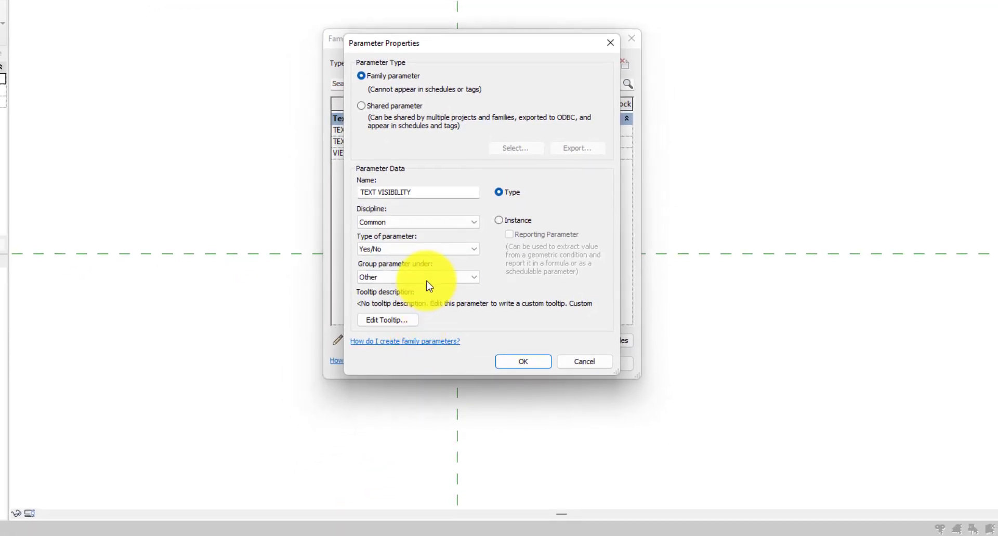
pyautogui.click(424, 315)
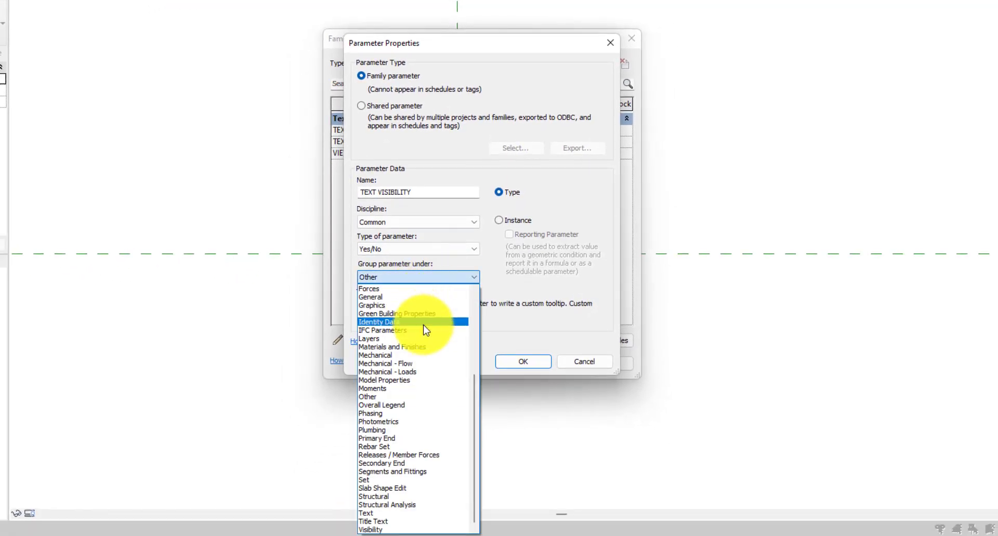
pyautogui.click(409, 530)
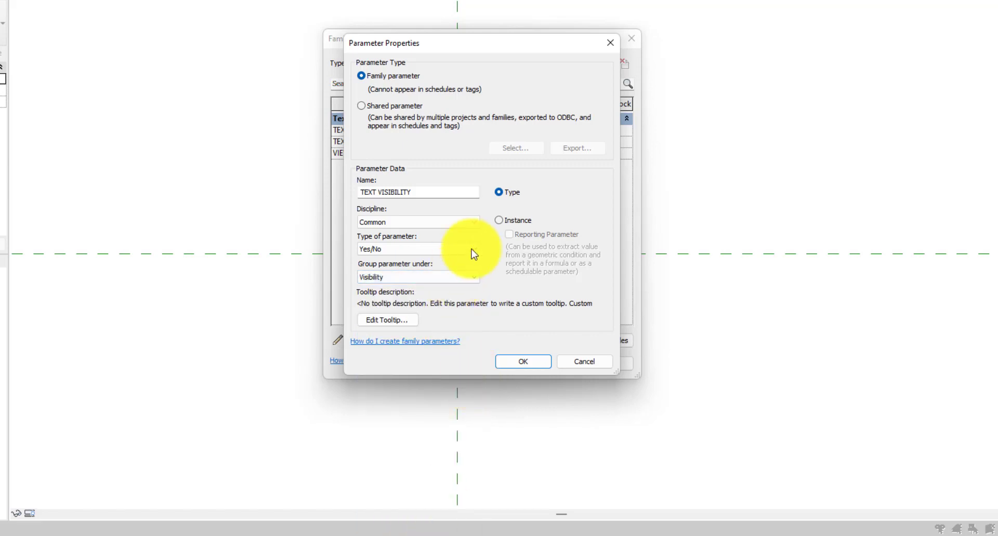
pyautogui.click(519, 224)
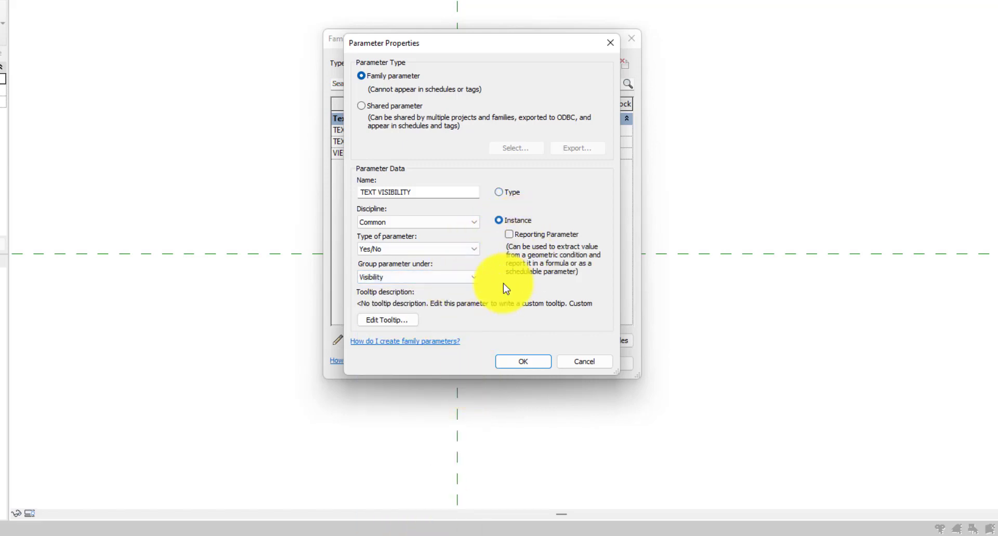
pyautogui.click(523, 362)
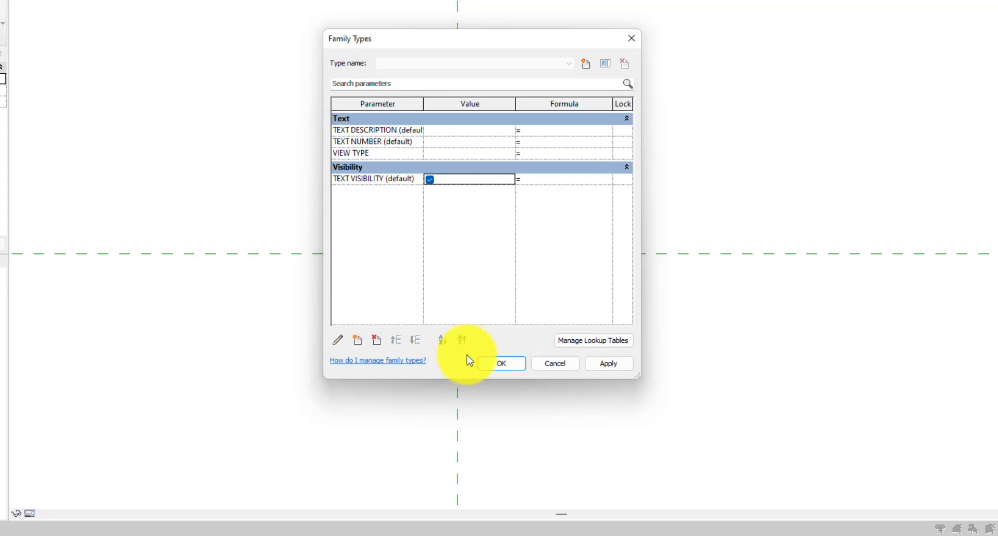
pyautogui.click(504, 360)
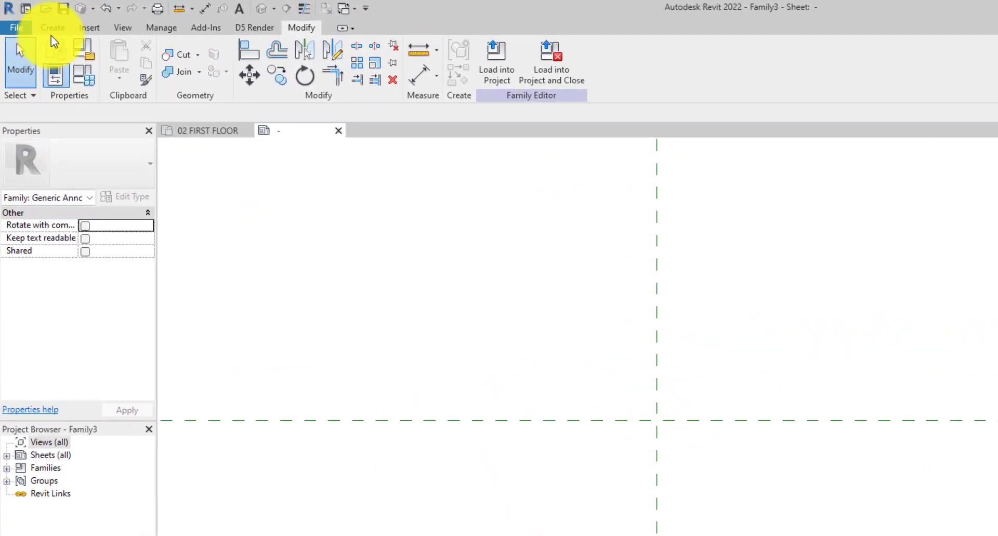
# Step: Draw a circle about 7 mm in radius with its centre on the intersection of the two reference planes
pyautogui.click(52, 30)
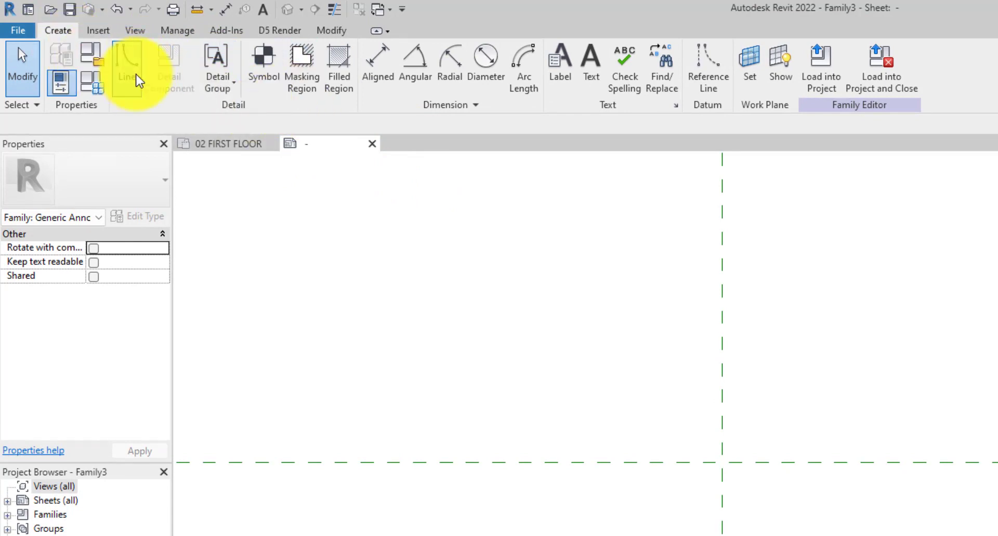
pyautogui.click(132, 73)
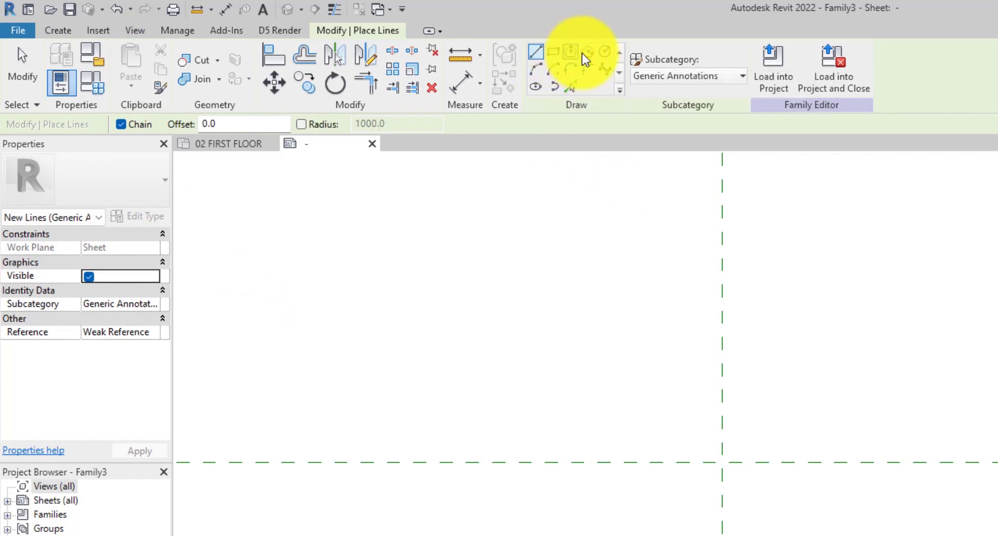
pyautogui.click(604, 51)
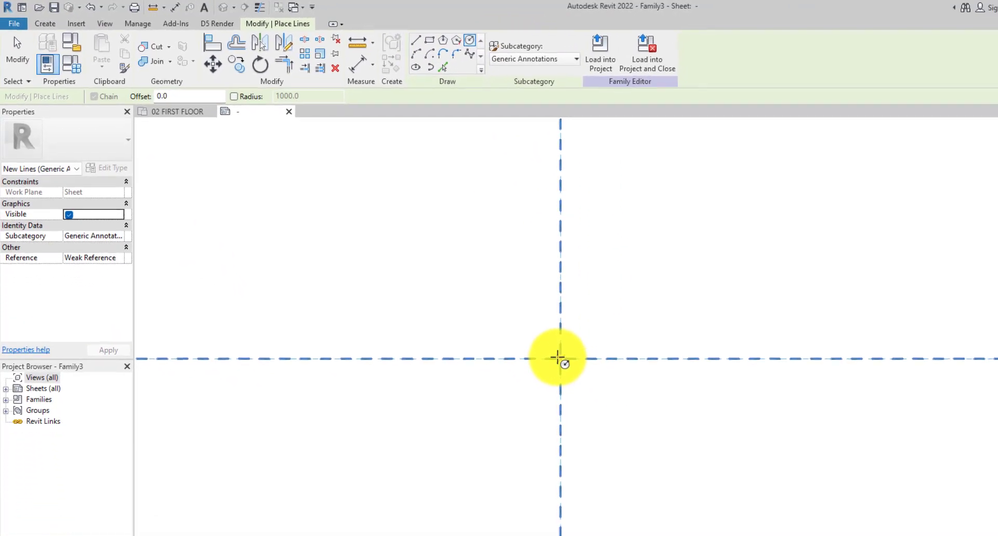
pyautogui.click(652, 417)
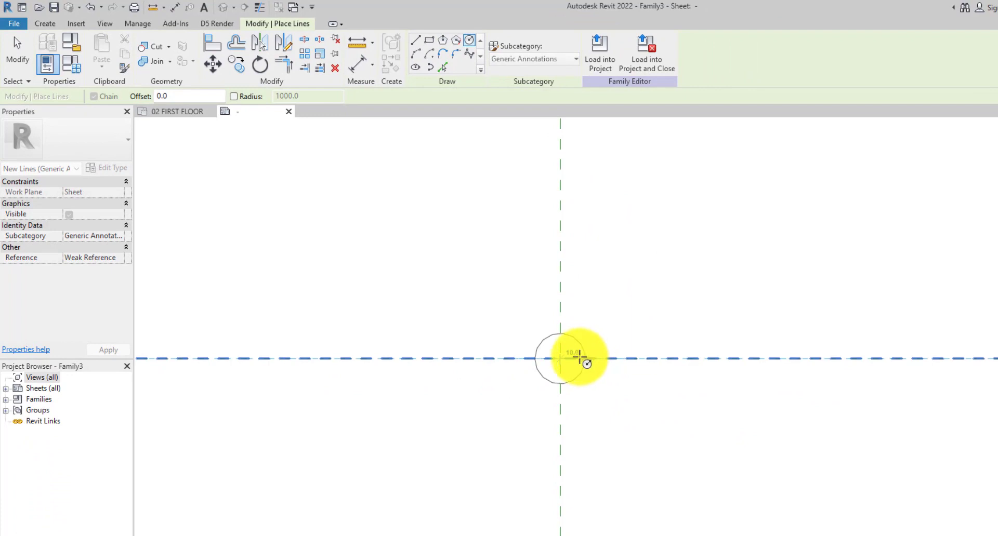
pyautogui.scroll(5, 578, 357)
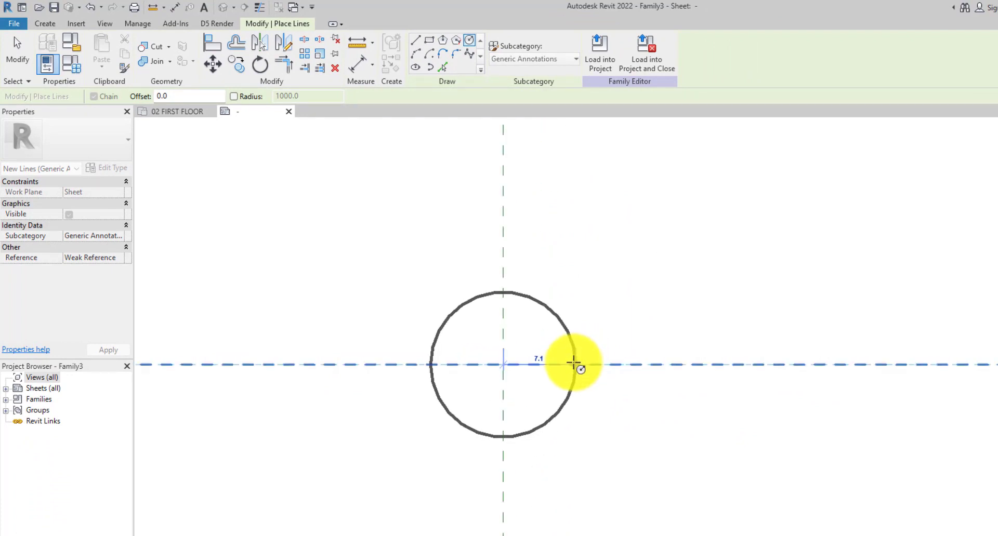
pyautogui.click(573, 362)
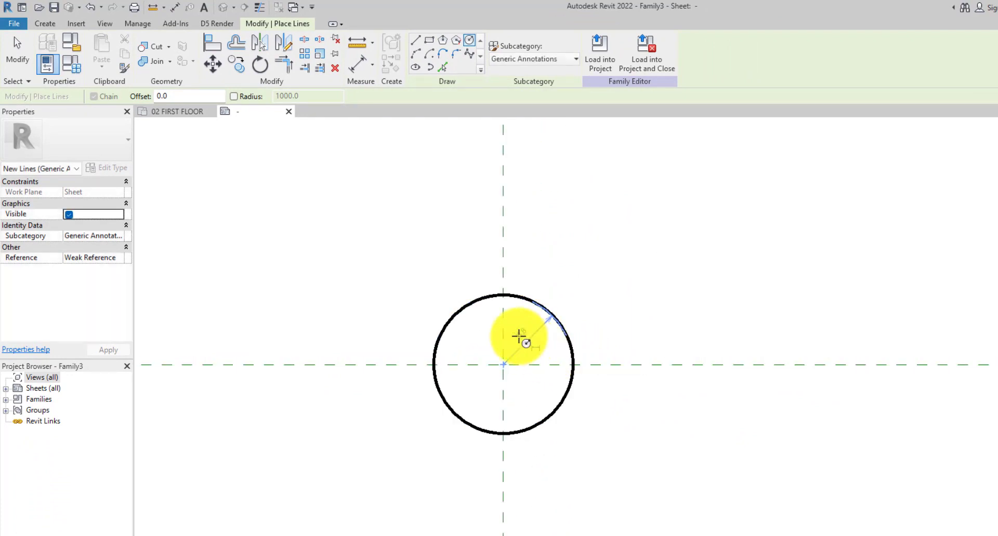
# Step: Set the circle's radius to 5 mm and finish the line command
pyautogui.write('5')
pyautogui.press('Return')
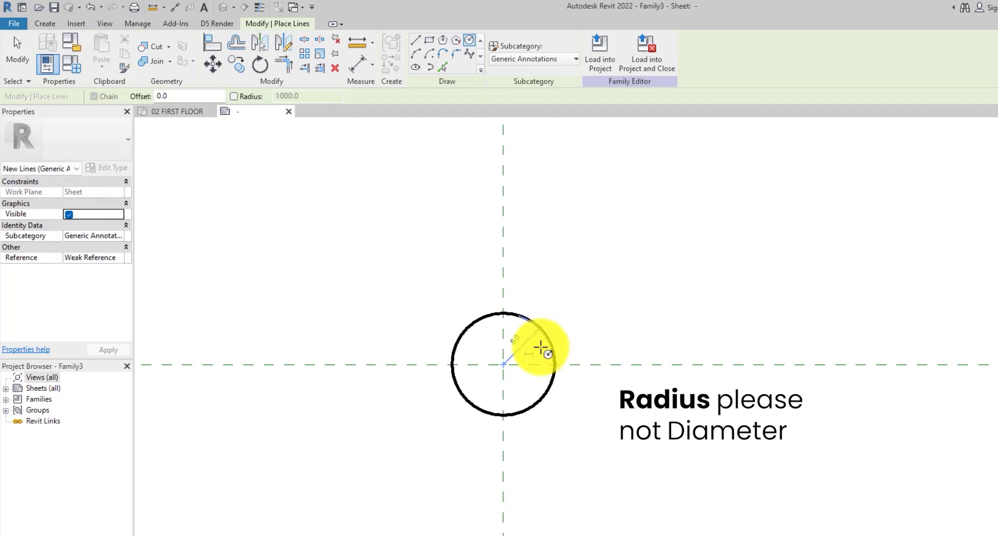
pyautogui.click(18, 52)
pyautogui.scroll(-1, 646, 301)
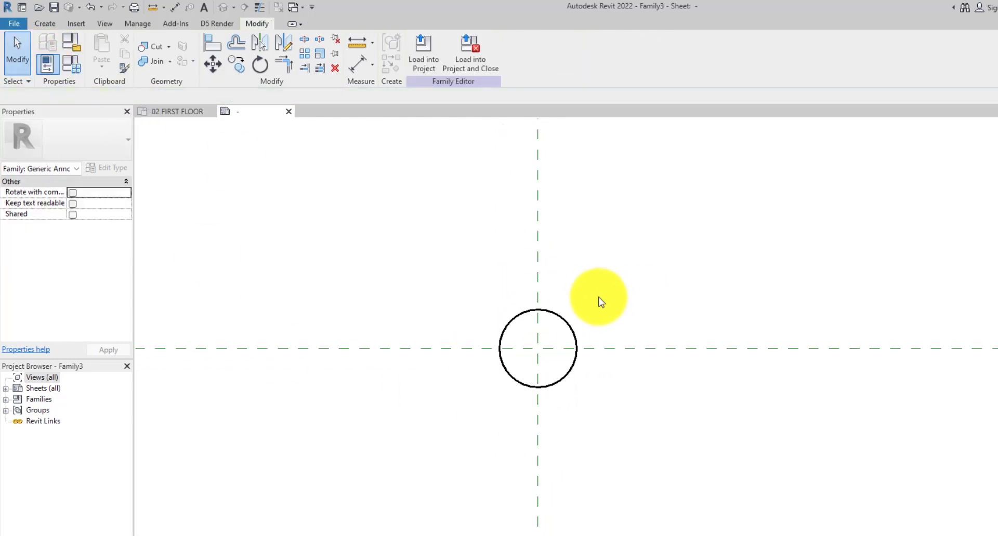
pyautogui.scroll(1, 592, 301)
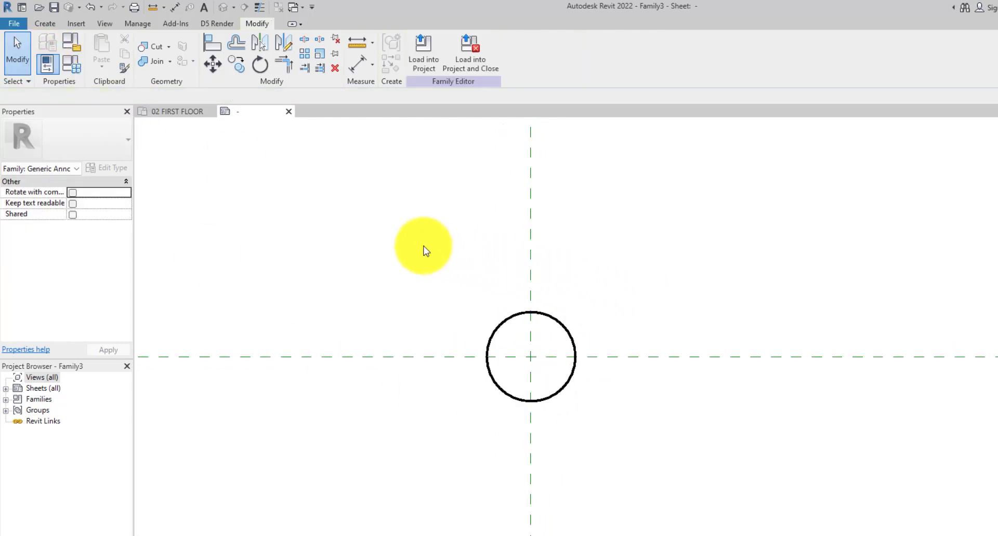
# Step: Place a TEXT NUMBER label with sample value TN at the circle's centre and narrow its box to about the circle's width
pyautogui.click(41, 27)
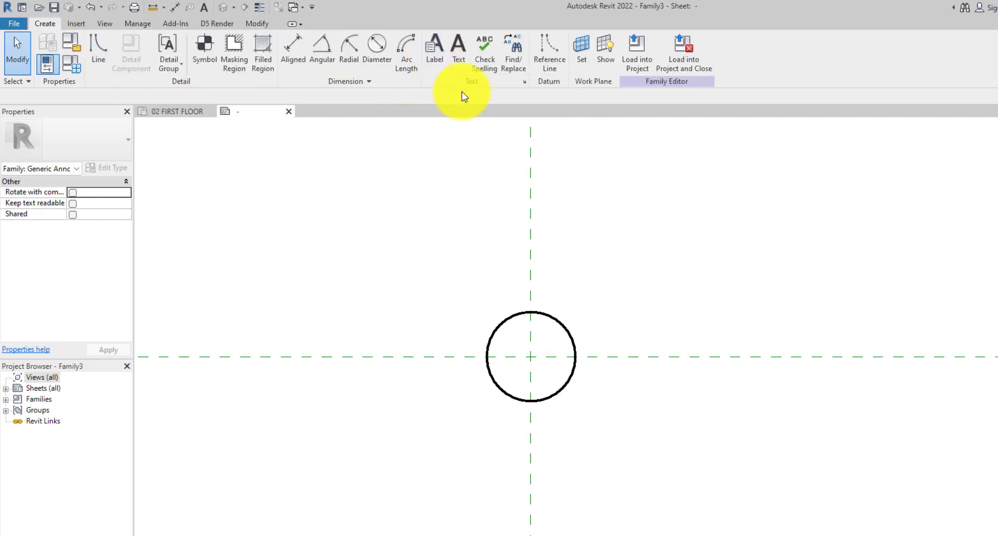
pyautogui.click(437, 49)
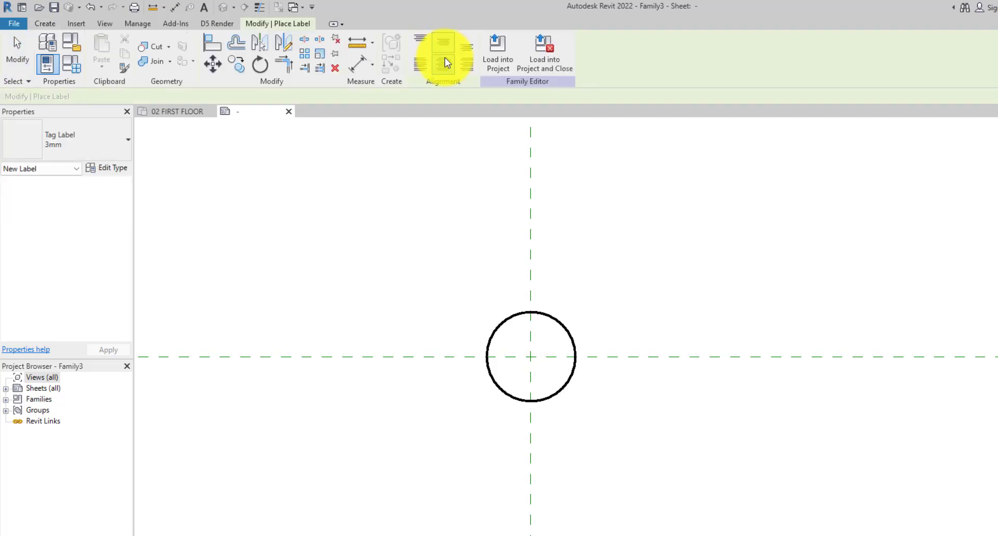
pyautogui.click(532, 359)
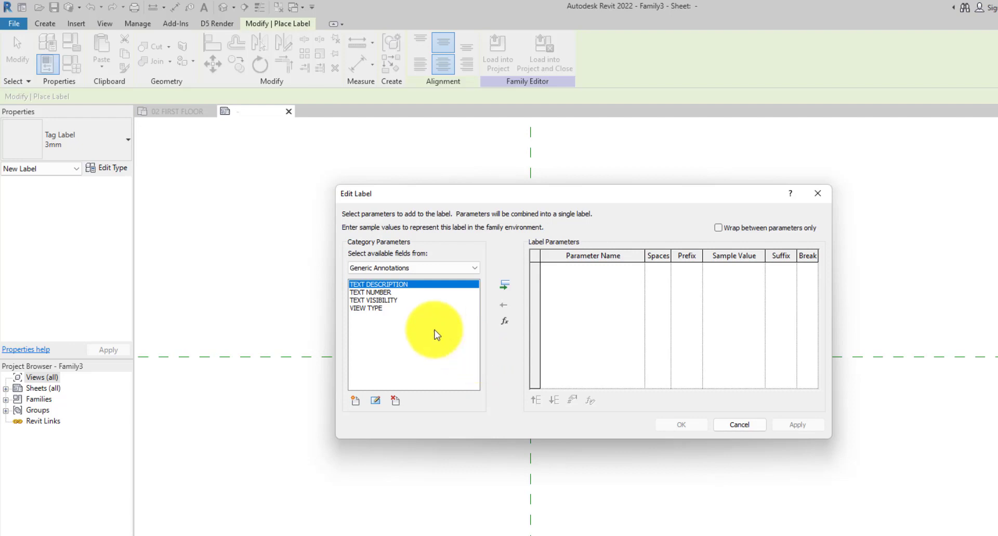
pyautogui.click(368, 291)
pyautogui.click(506, 289)
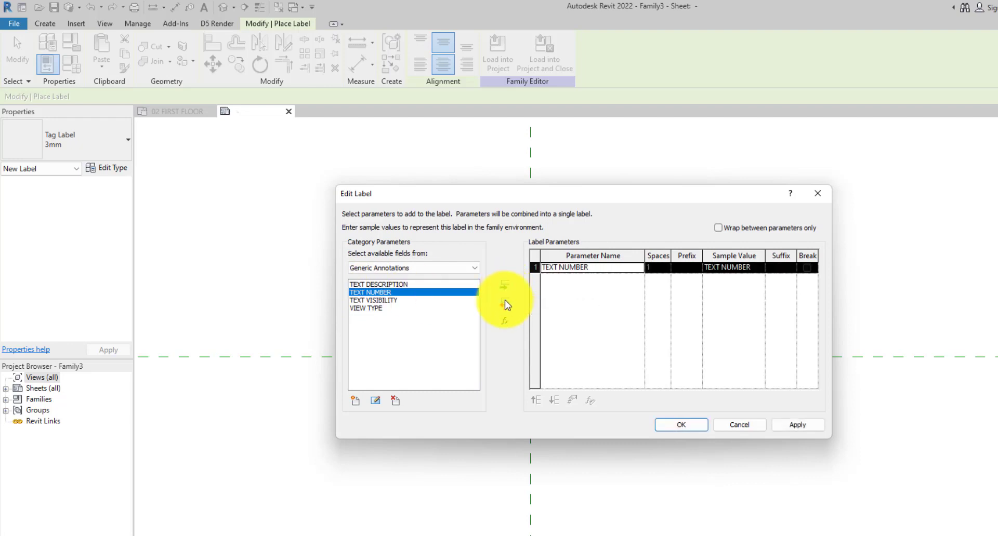
pyautogui.click(739, 269)
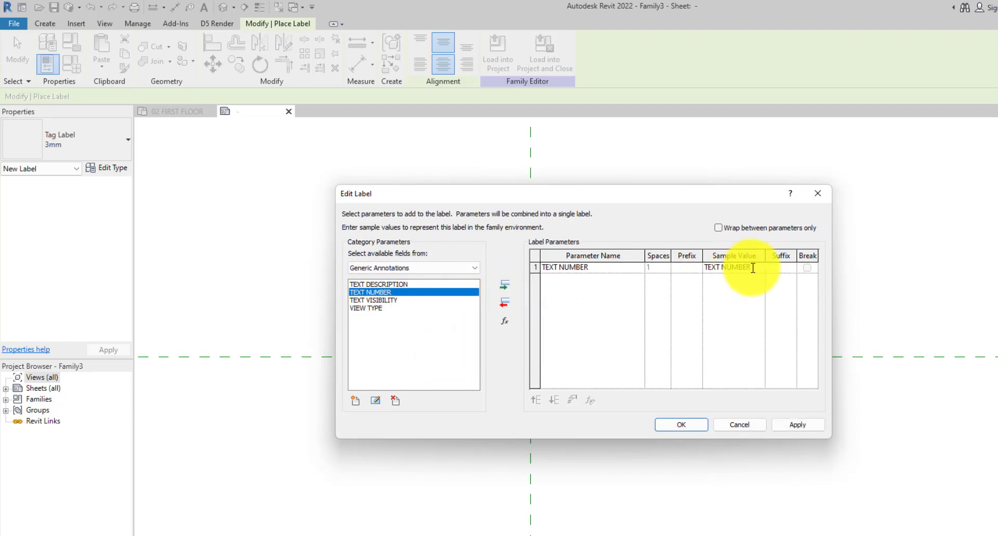
pyautogui.moveTo(753, 268); pyautogui.dragTo(700, 268)
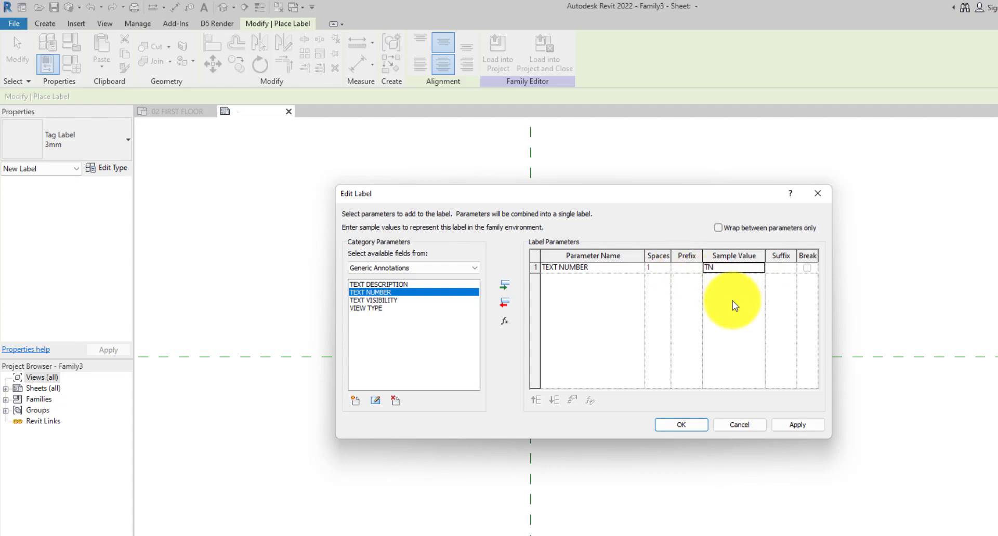
pyautogui.click(680, 425)
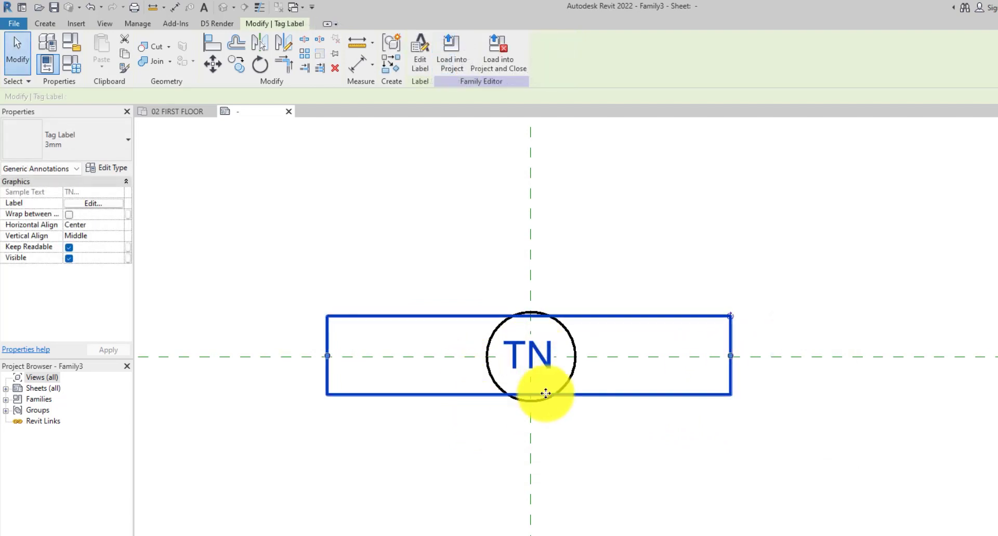
pyautogui.moveTo(730, 359); pyautogui.dragTo(580, 355)
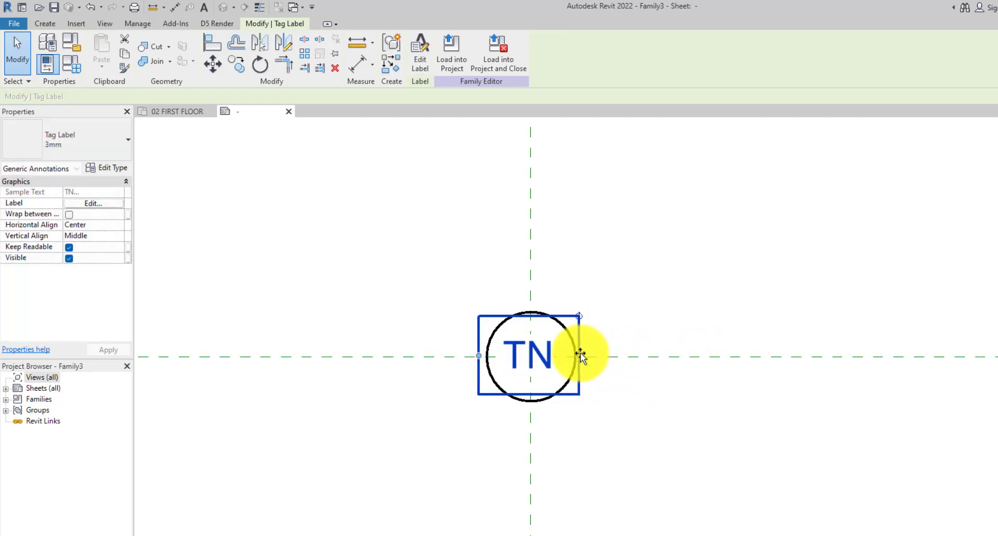
# Step: Copy the TN label horizontally to just right of the circle, keeping it on the horizontal reference plane
pyautogui.click(234, 65)
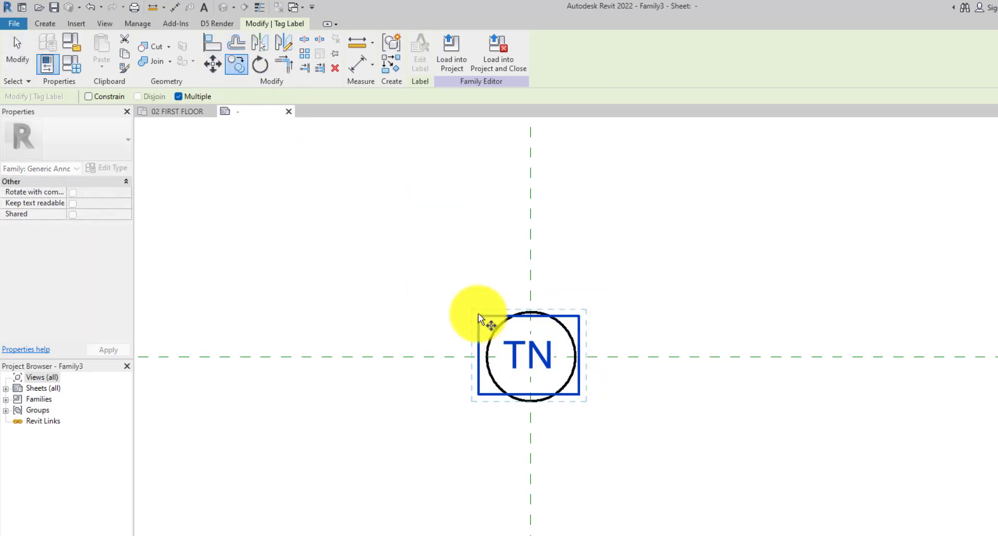
pyautogui.click(611, 314)
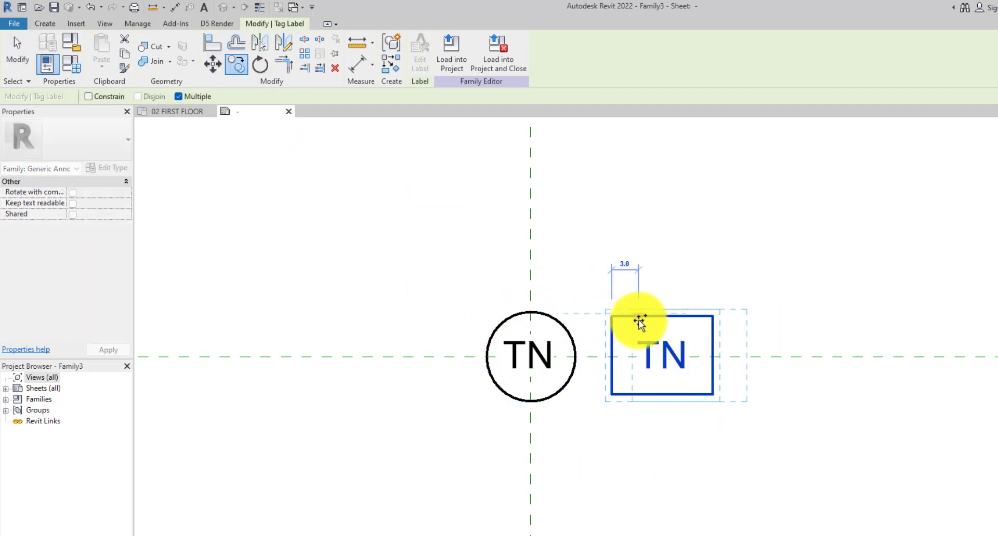
pyautogui.press('Escape')
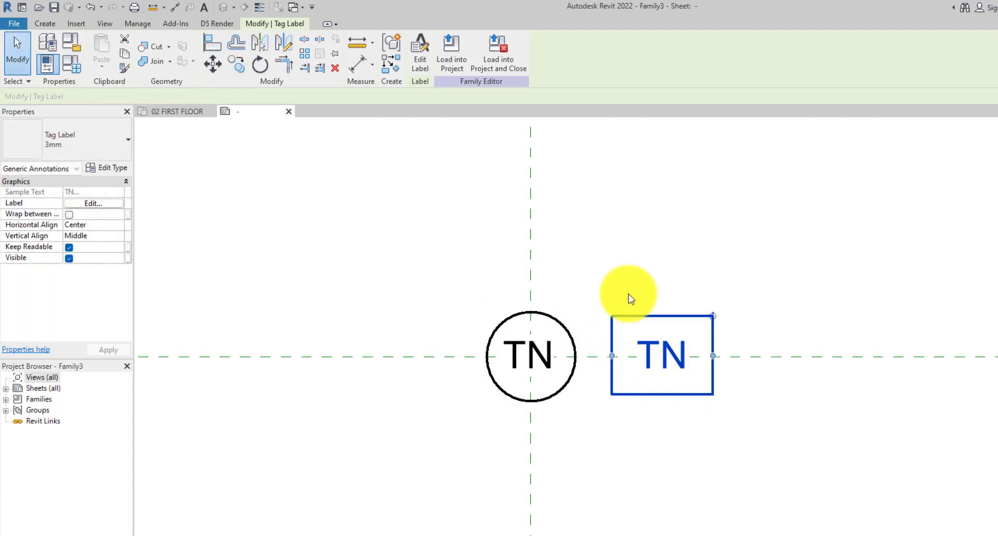
pyautogui.press('Escape')
# Step: Try to widen the copied label's box well beyond its text
pyautogui.click(673, 351)
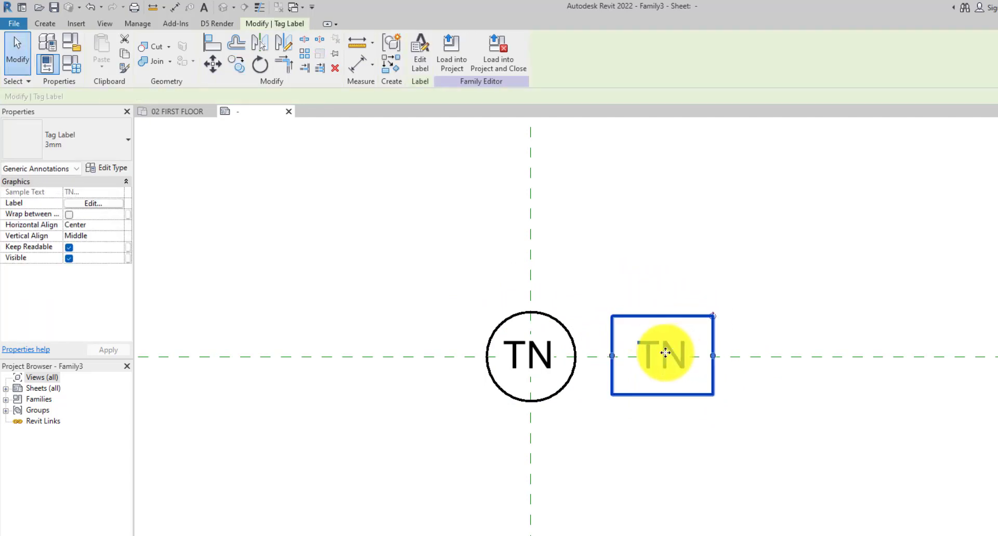
pyautogui.scroll(-2, 698, 356)
pyautogui.press('Escape')
pyautogui.click(621, 338)
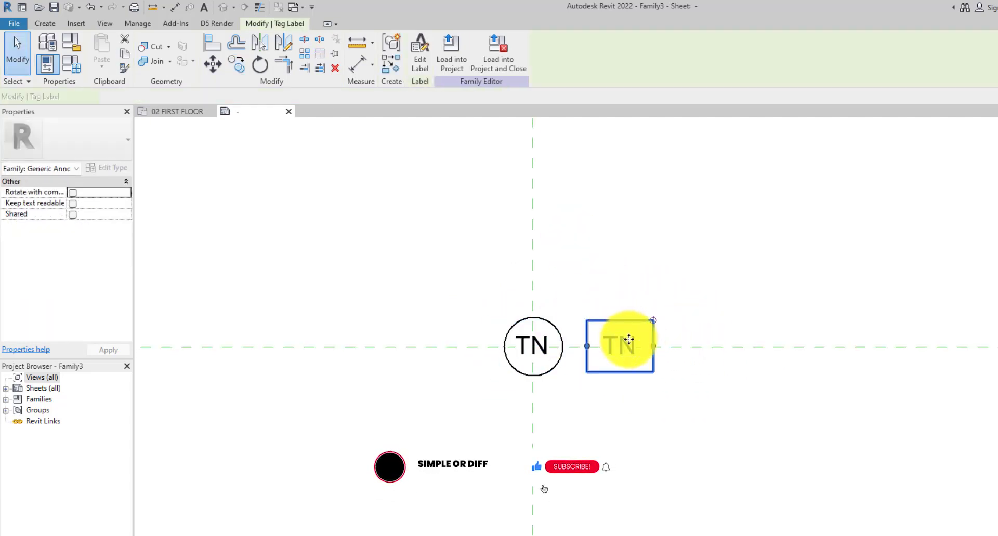
pyautogui.moveTo(621, 338); pyautogui.dragTo(508, 357, button='middle')
pyautogui.scroll(2, 508, 357)
pyautogui.moveTo(596, 353); pyautogui.dragTo(841, 350)
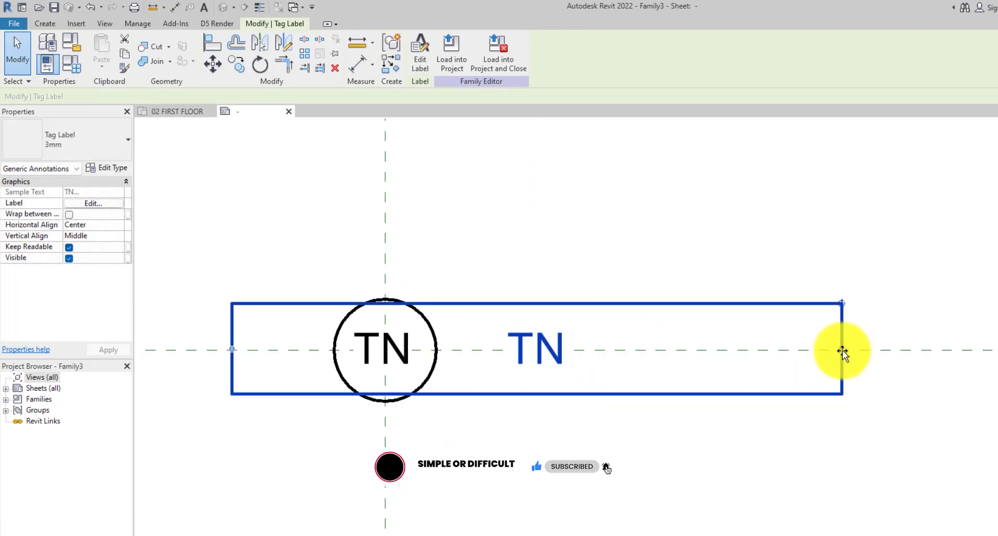
pyautogui.click(627, 265)
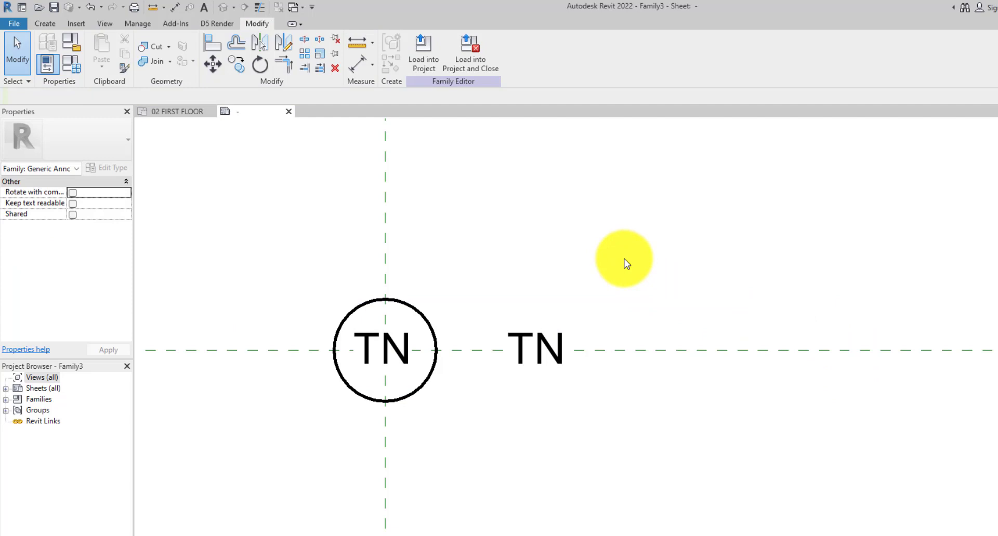
# Step: Set the copied TN label's horizontal alignment to Left
pyautogui.click(550, 345)
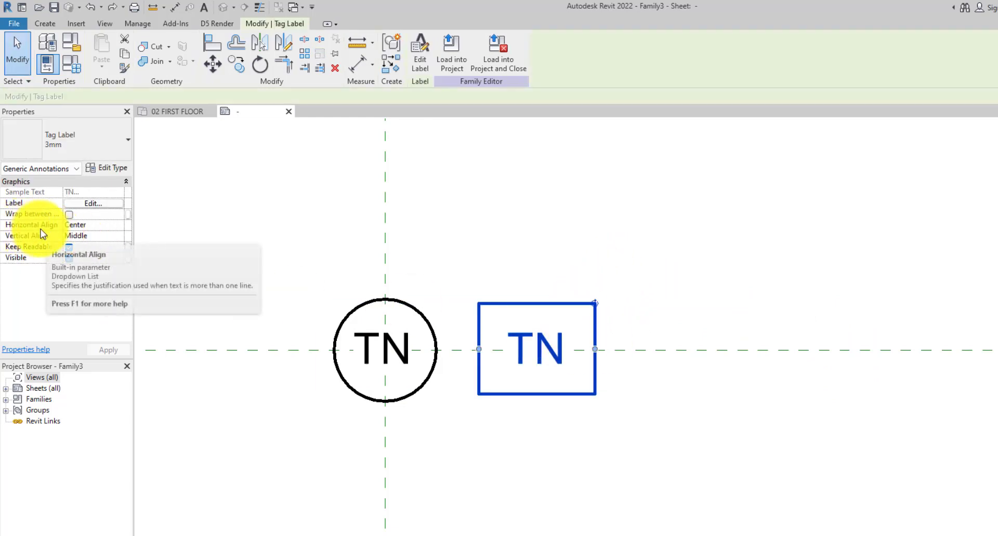
pyautogui.click(89, 229)
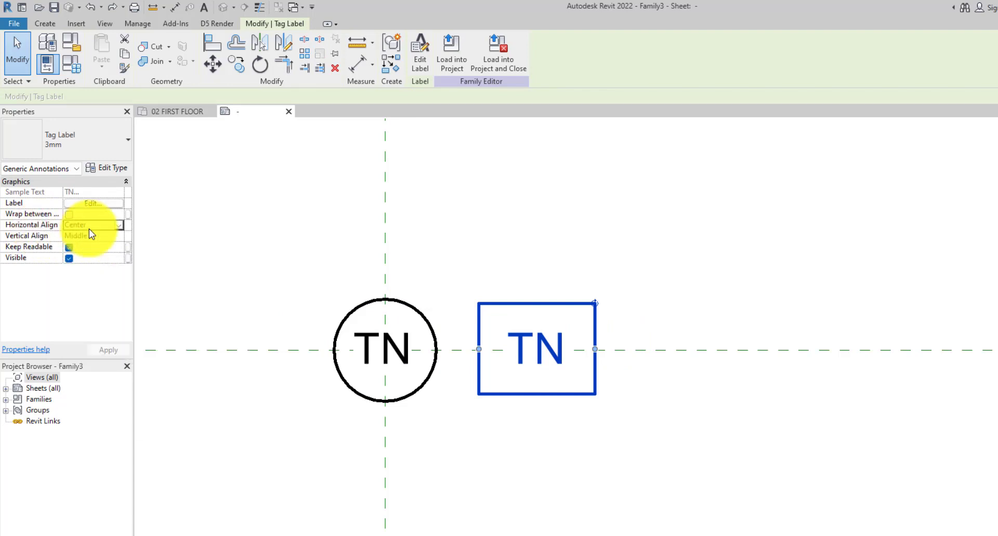
pyautogui.click(119, 227)
pyautogui.click(87, 234)
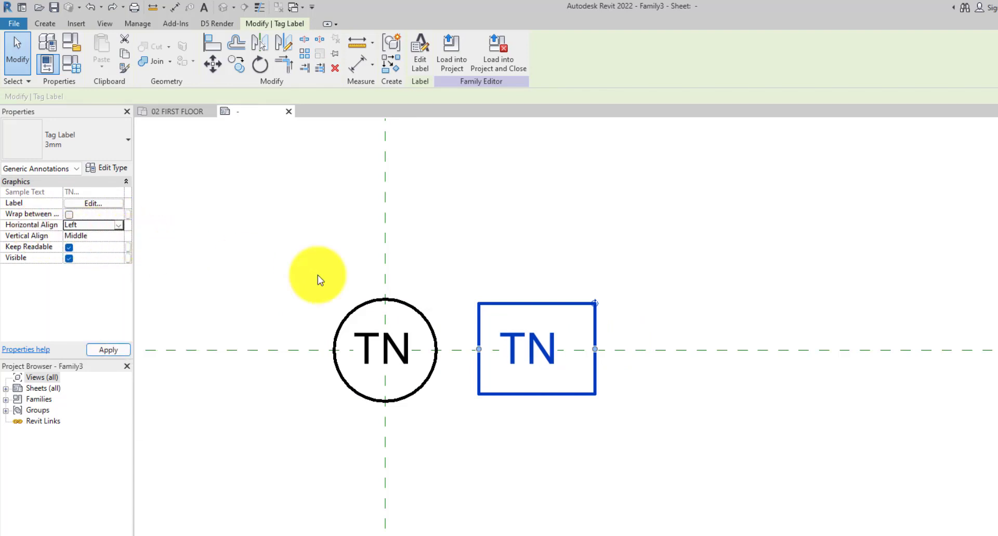
# Step: Stretch the copied label's box horizontally to several times its text width, keeping its start beside the circle
pyautogui.scroll(-1, 376, 286)
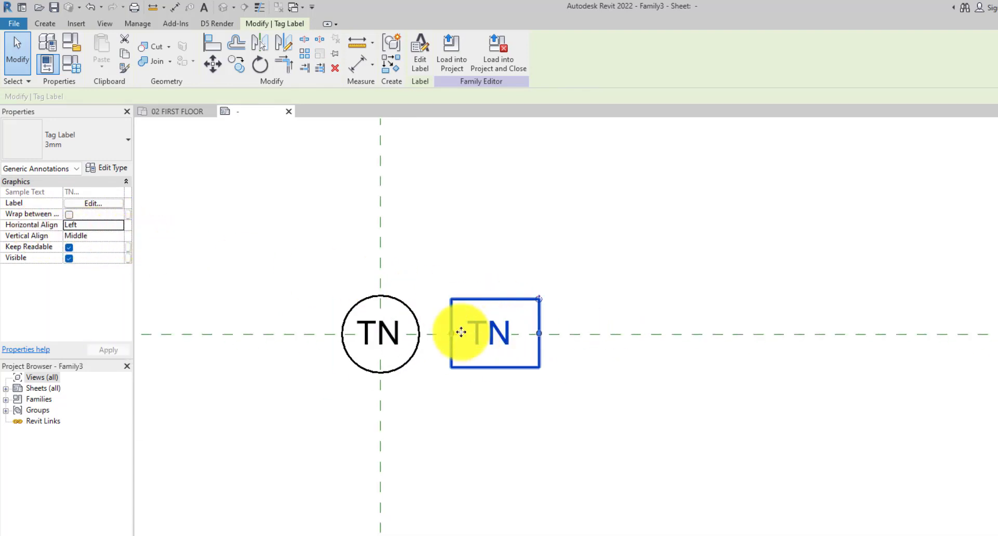
pyautogui.moveTo(539, 334); pyautogui.dragTo(858, 338)
pyautogui.click(776, 291)
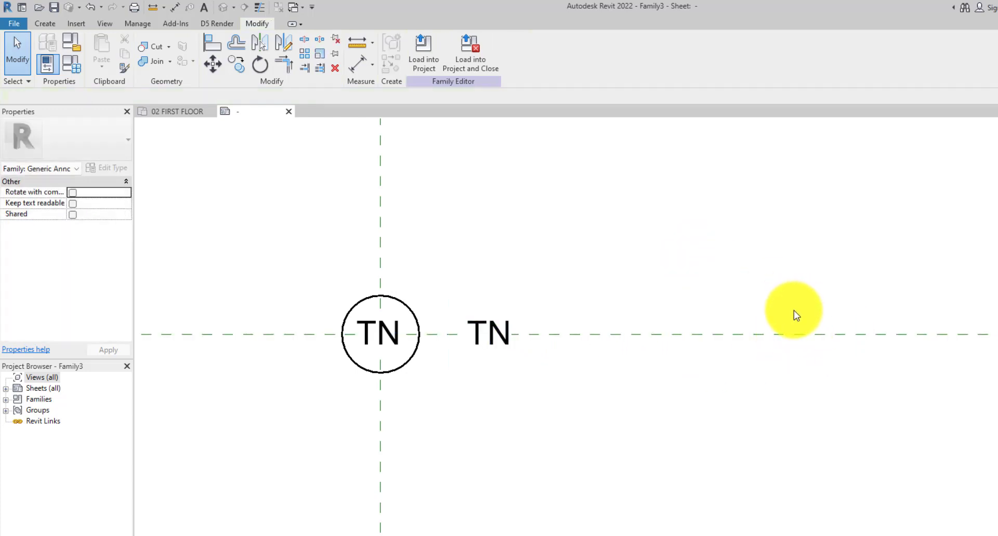
pyautogui.click(494, 323)
pyautogui.moveTo(860, 334); pyautogui.dragTo(913, 345)
pyautogui.scroll(2, 628, 325)
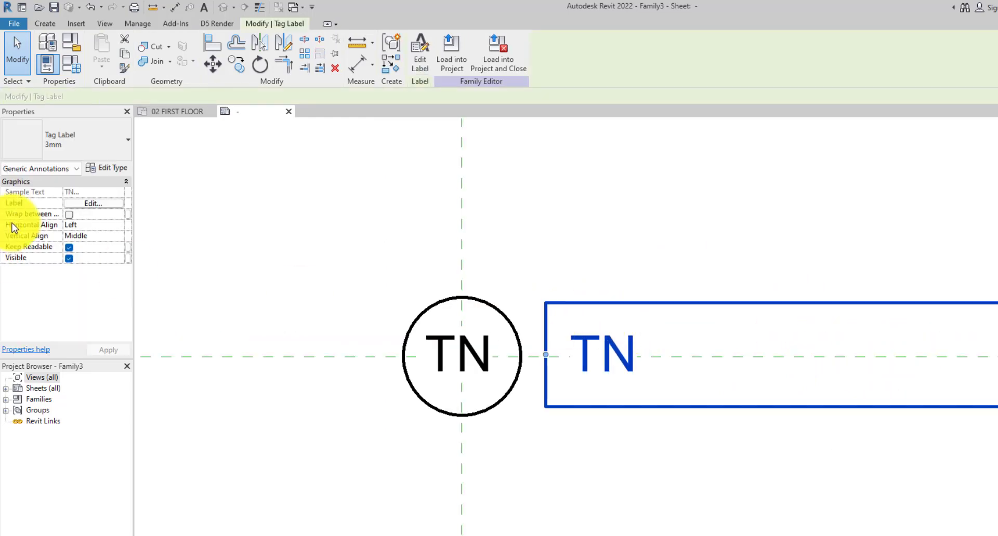
# Step: Replace TEXT NUMBER with the TEXT DESCRIPTION parameter in the copied label, using the sample value TEXT DESCRIPTION
pyautogui.click(98, 203)
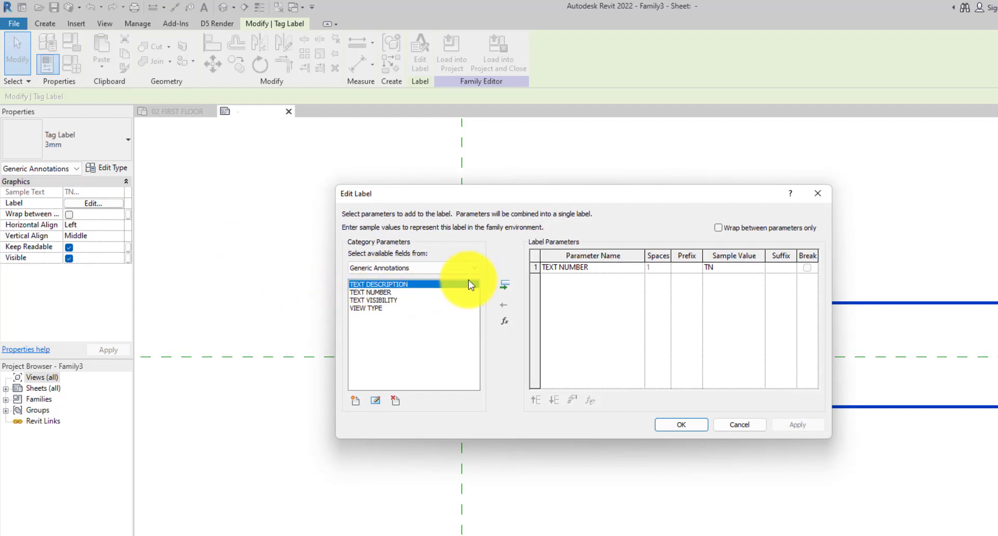
pyautogui.click(597, 268)
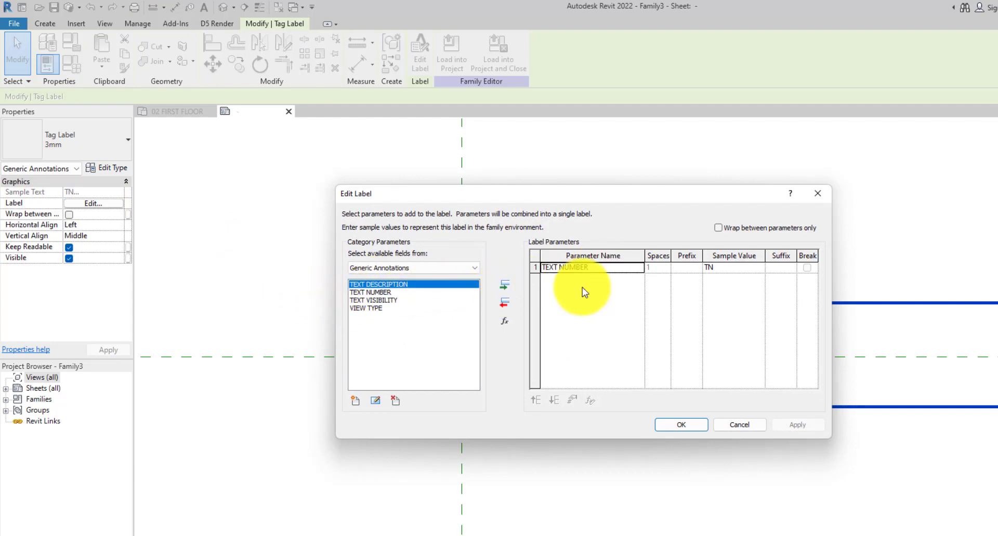
pyautogui.click(507, 305)
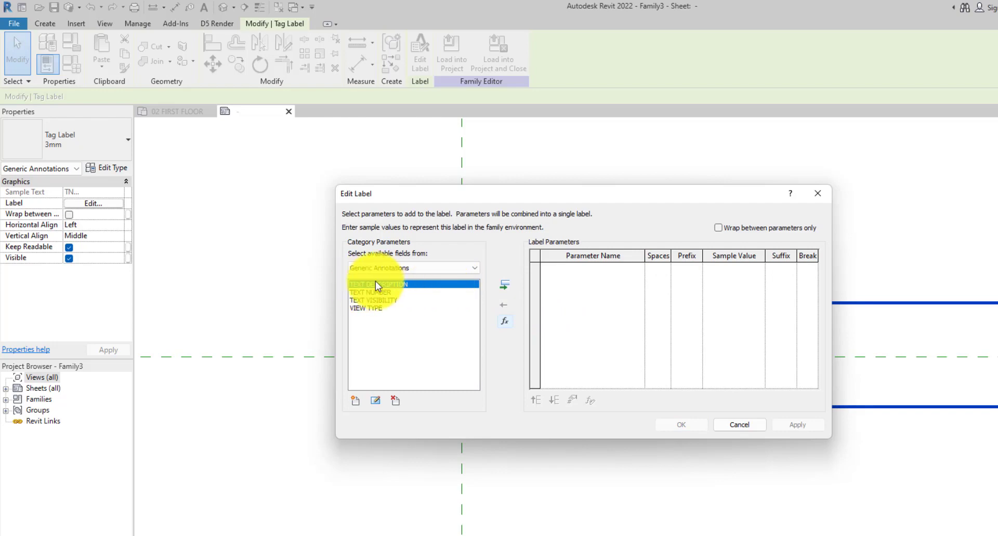
pyautogui.click(504, 288)
pyautogui.click(738, 273)
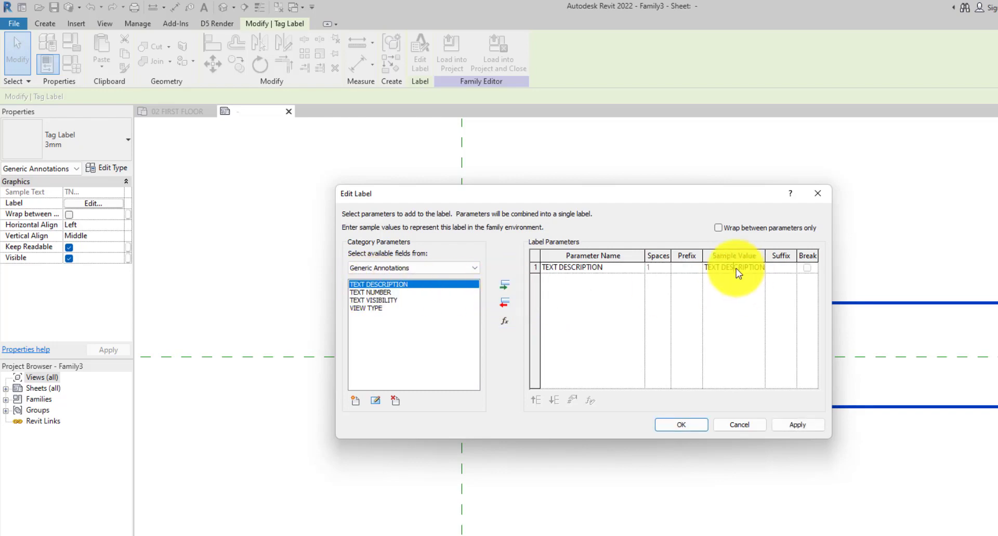
pyautogui.write('TEXT')
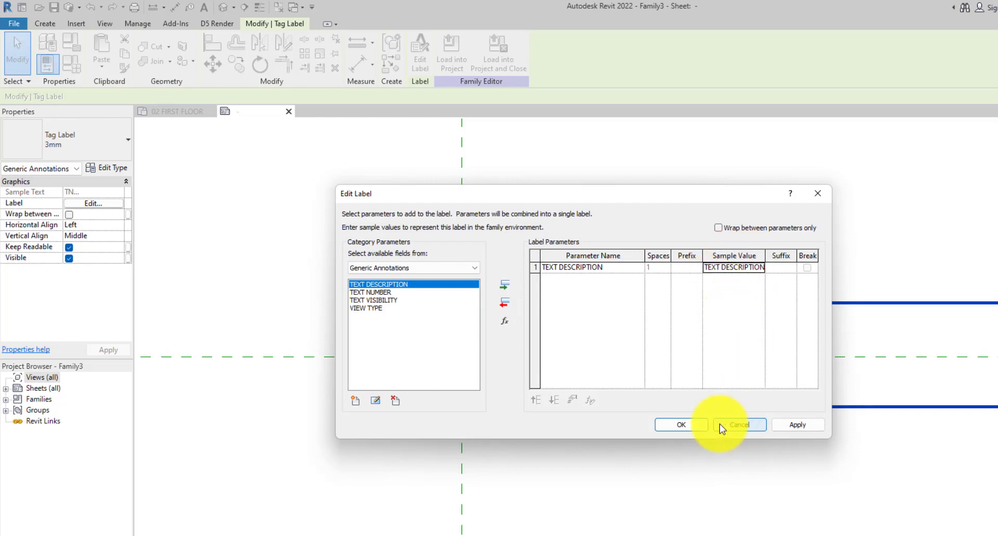
pyautogui.click(793, 428)
pyautogui.click(680, 426)
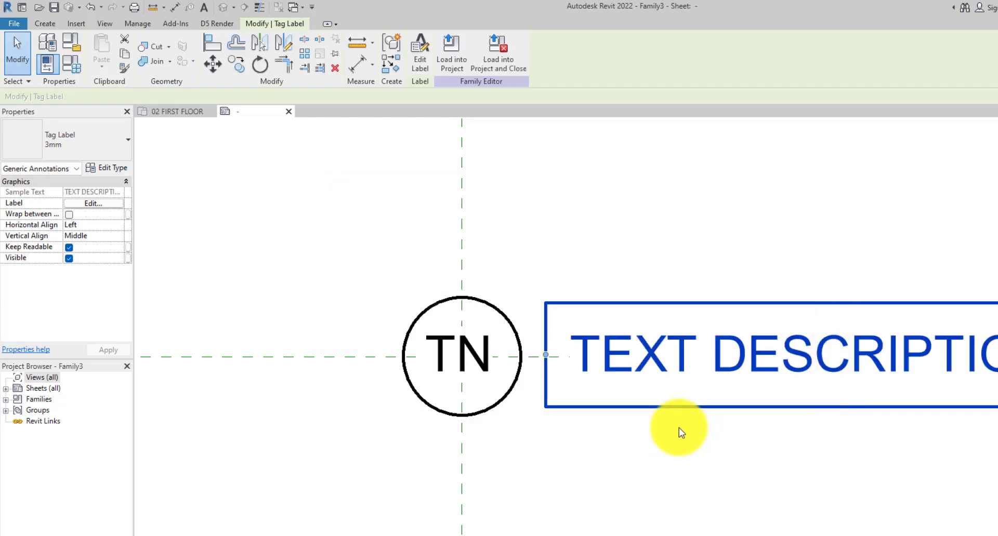
pyautogui.click(607, 238)
# Step: Associate the description label's Visible property with the TEXT VISIBILITY family parameter
pyautogui.scroll(-3, 503, 294)
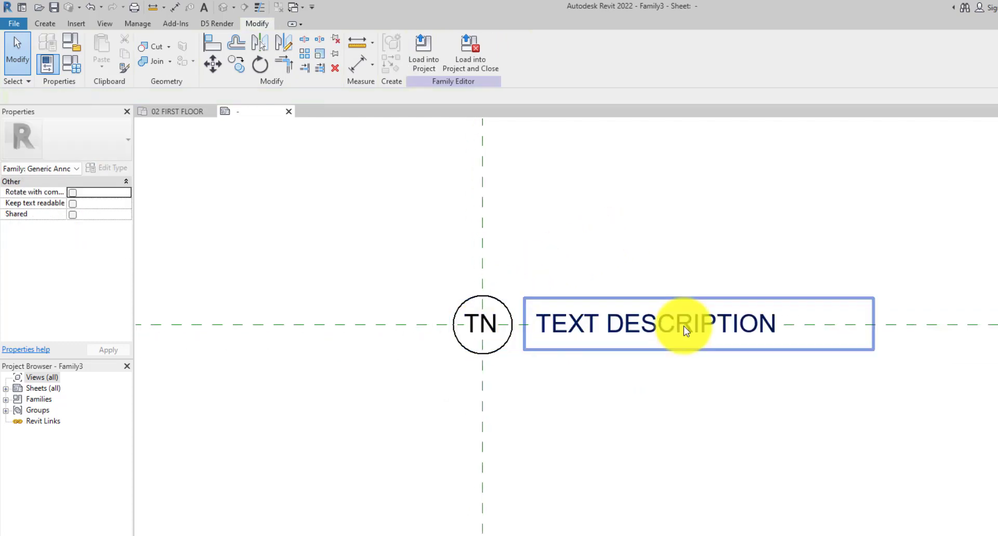
pyautogui.click(606, 334)
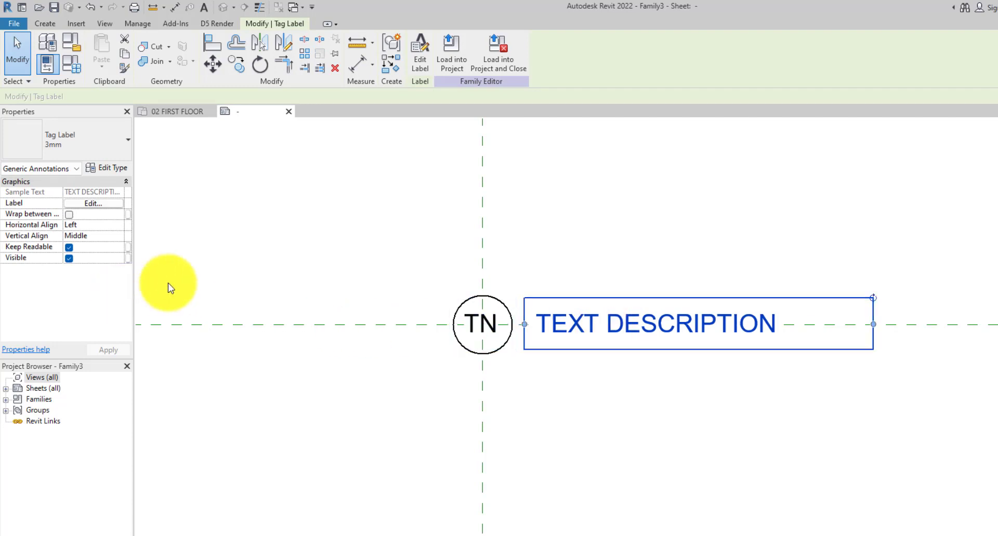
pyautogui.click(126, 260)
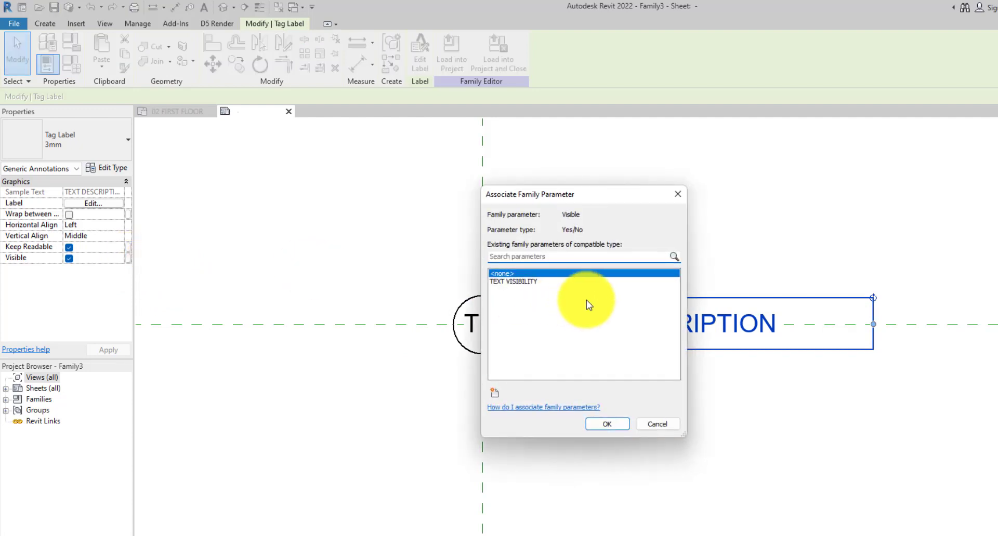
pyautogui.click(509, 282)
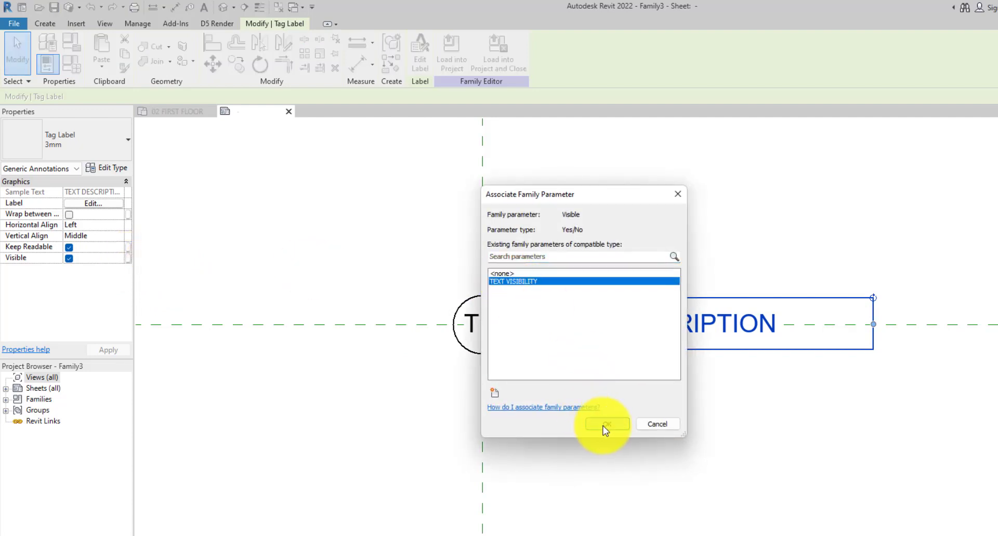
pyautogui.click(602, 425)
pyautogui.click(378, 407)
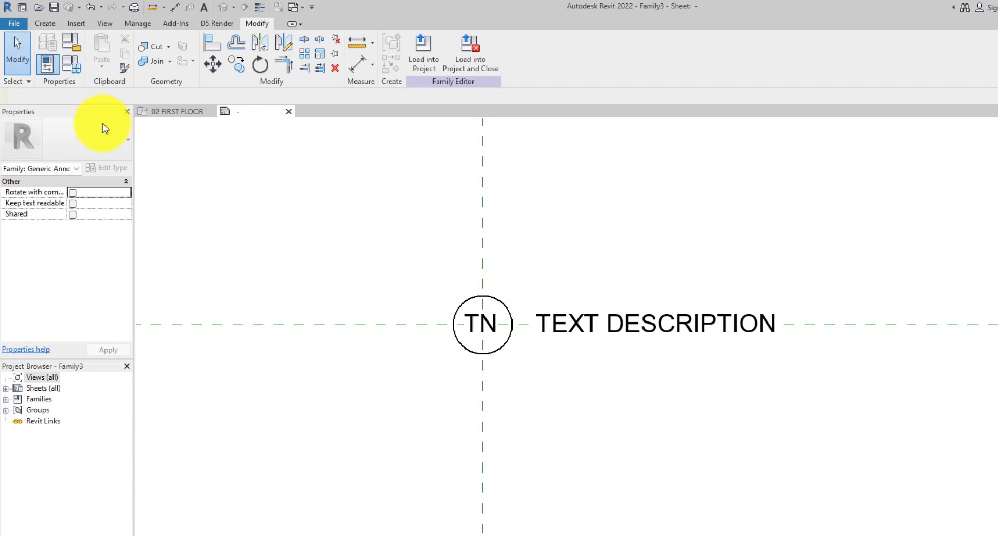
# Step: Save the family in Documents as NOTE BLOCK FAMILY, leaving the file save options as they are
pyautogui.click(54, 7)
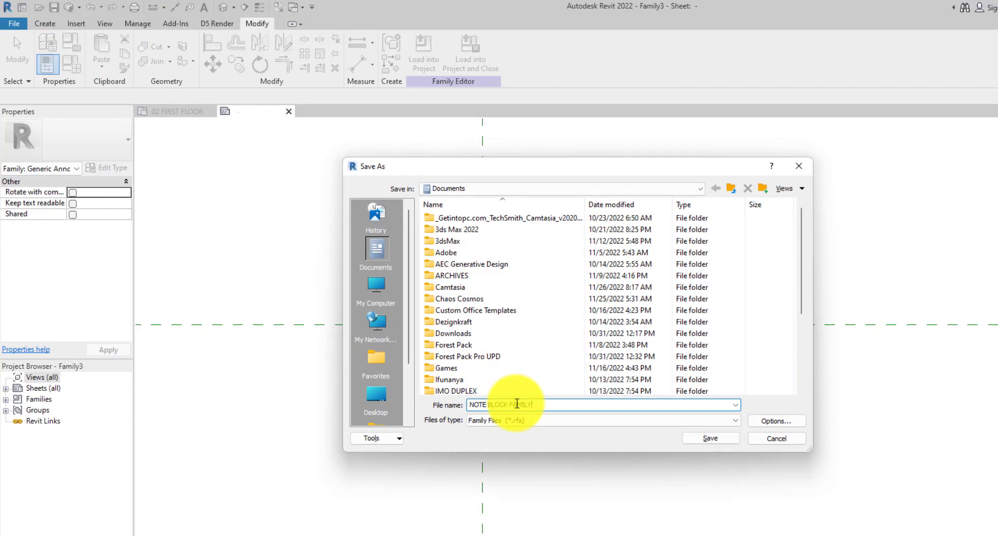
pyautogui.click(777, 421)
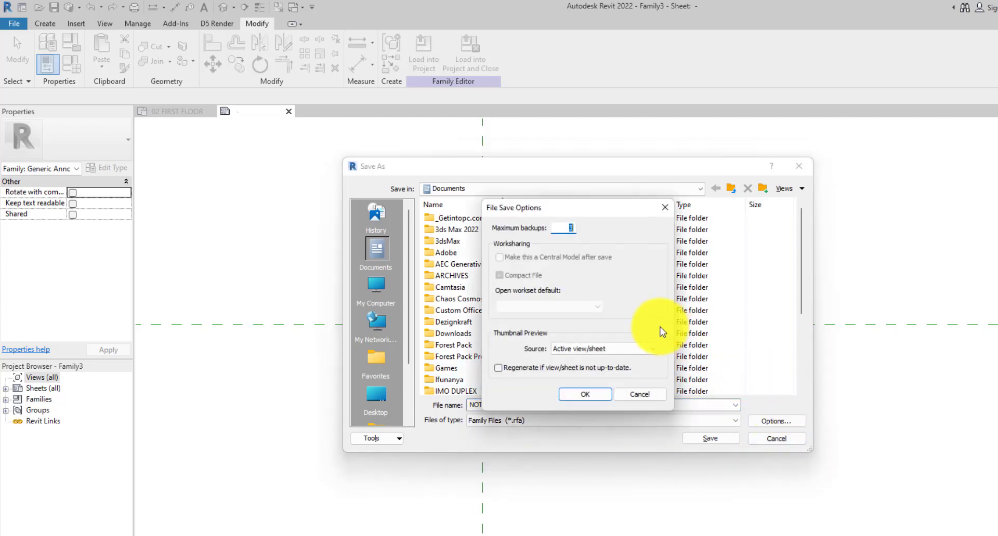
pyautogui.click(590, 395)
pyautogui.click(708, 440)
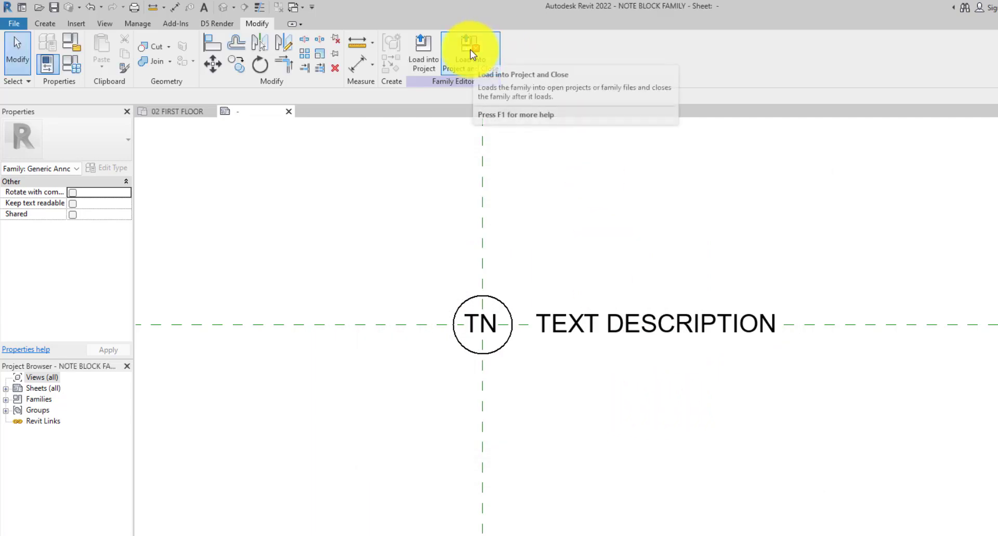
# Step: Load the note block family into the project, close the family file and exit the symbol placement
pyautogui.click(469, 54)
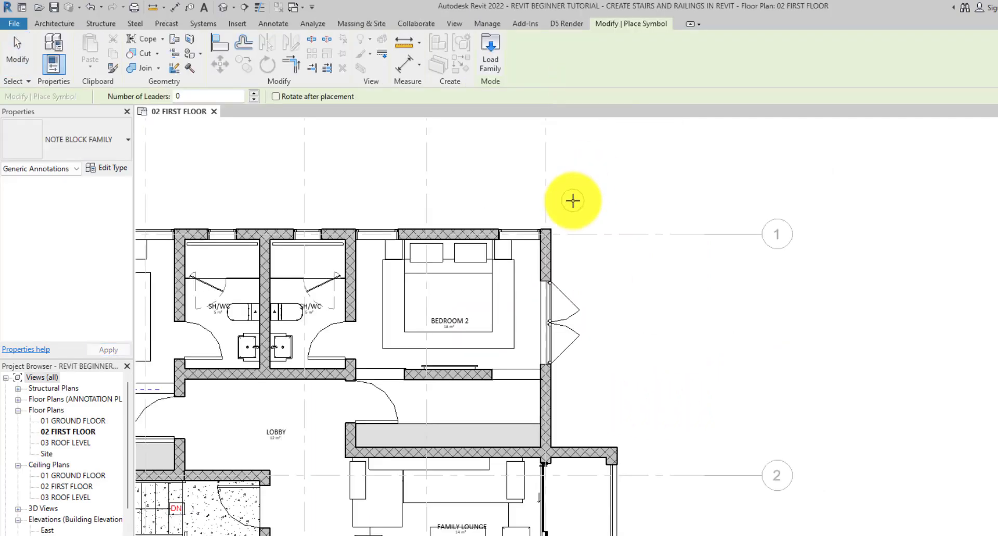
pyautogui.scroll(-2, 593, 207)
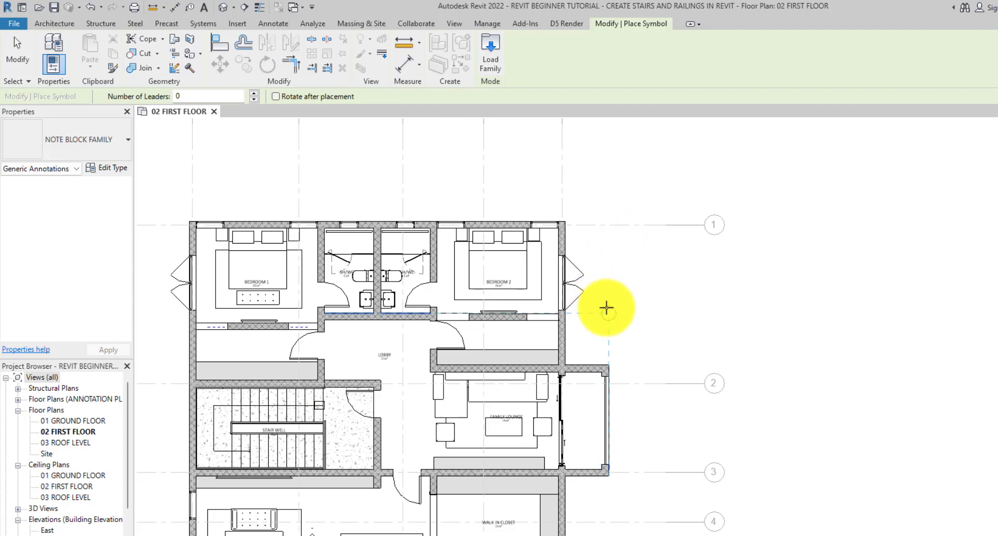
pyautogui.scroll(2, 605, 307)
pyautogui.press('Escape')
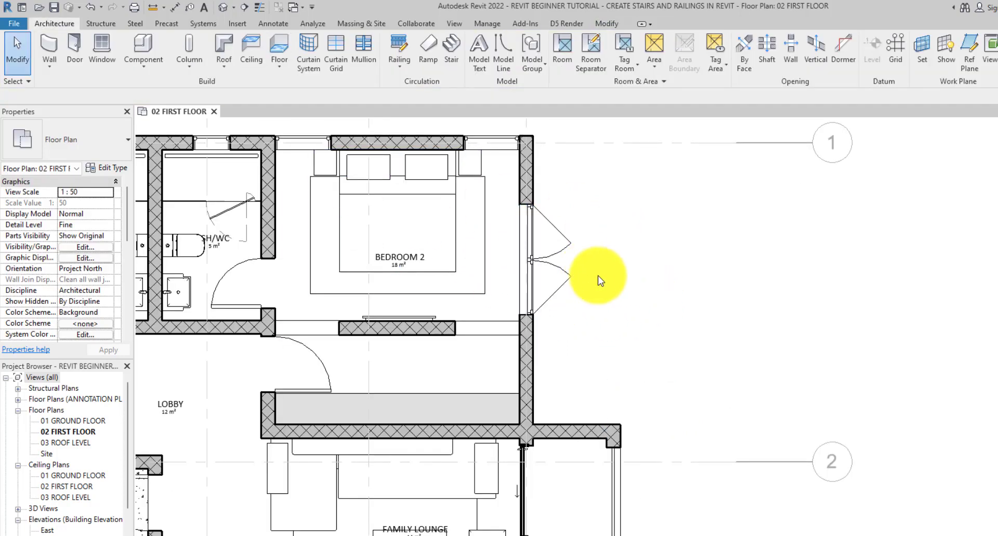
# Step: Place one NOTE BLOCK FAMILY symbol on the first floor plan, just outside Bedroom 2's double doors
pyautogui.scroll(-1, 598, 281)
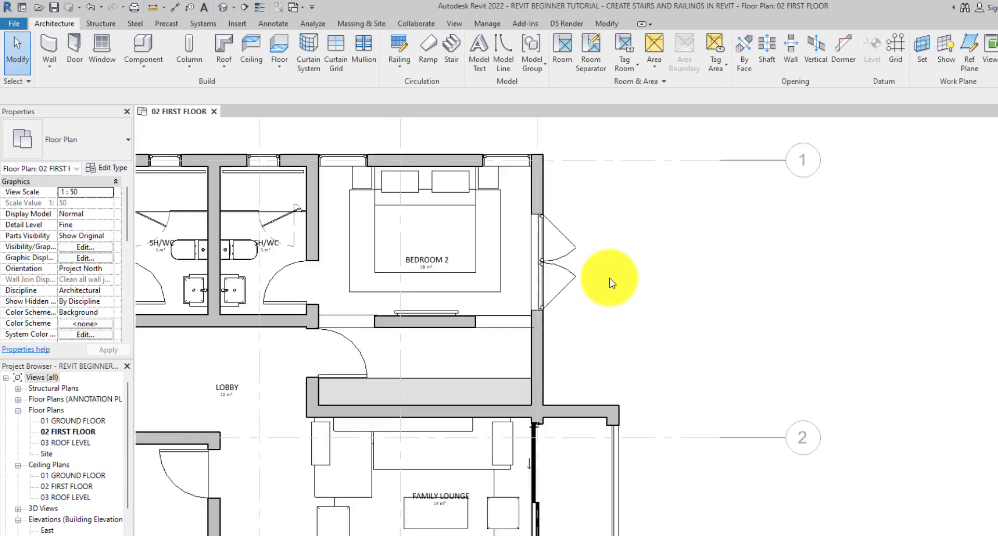
pyautogui.click(272, 25)
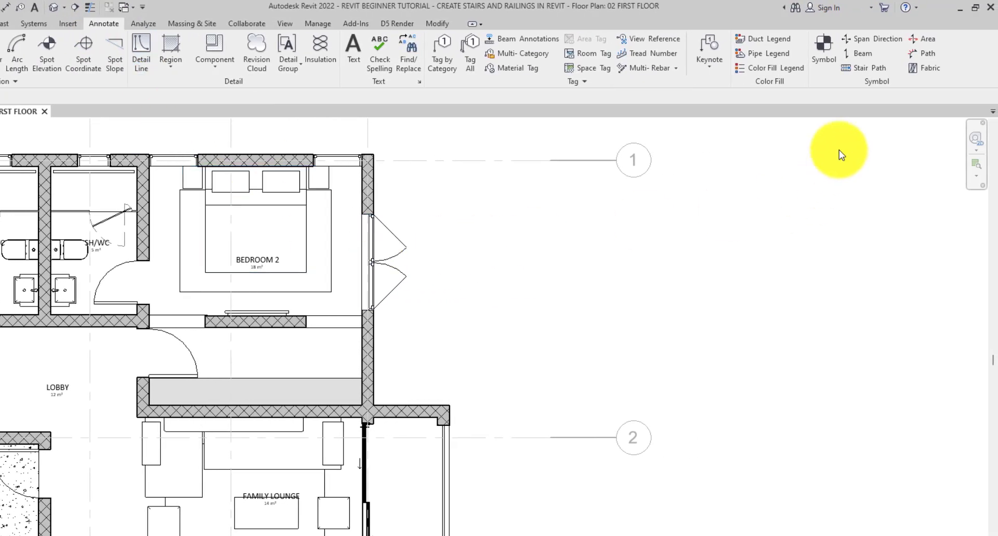
pyautogui.click(818, 48)
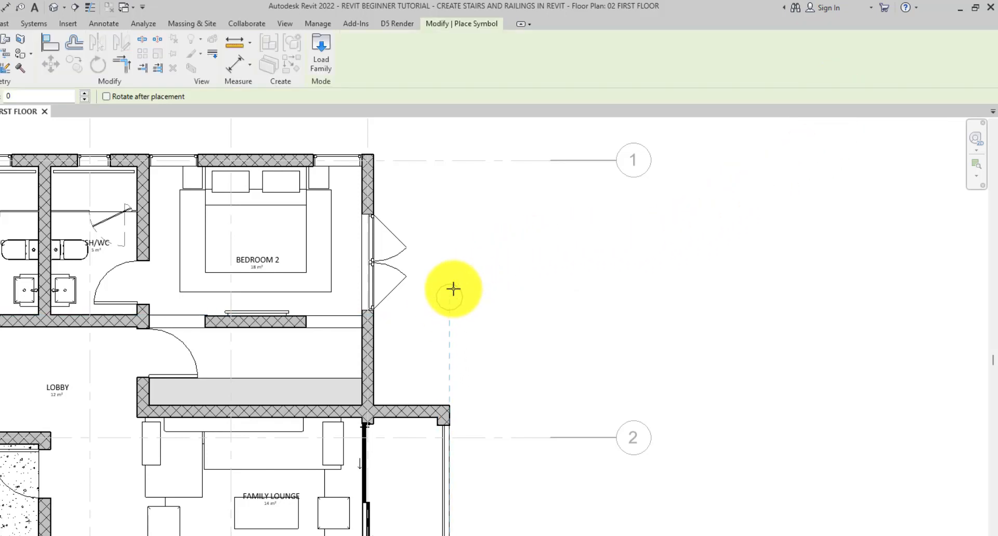
pyautogui.click(439, 272)
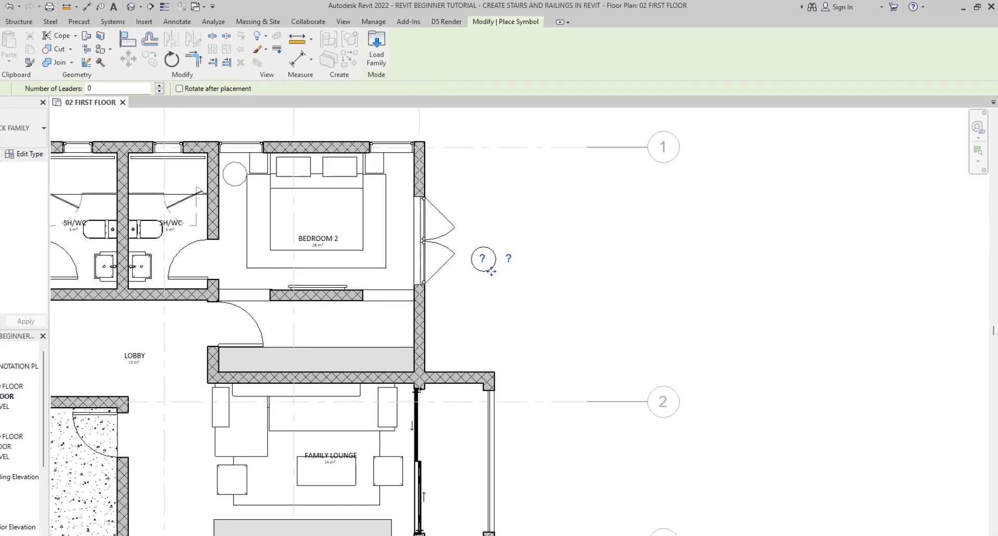
pyautogui.click(17, 40)
# Step: Enter A as the placed symbol's text number and replace it with 1
pyautogui.click(481, 260)
pyautogui.scroll(2, 480, 260)
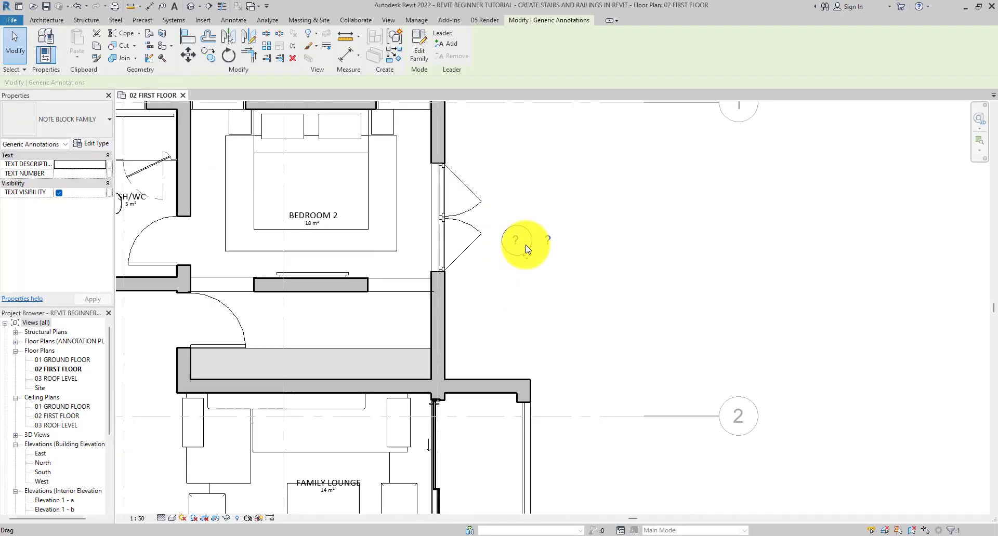
pyautogui.click(522, 241)
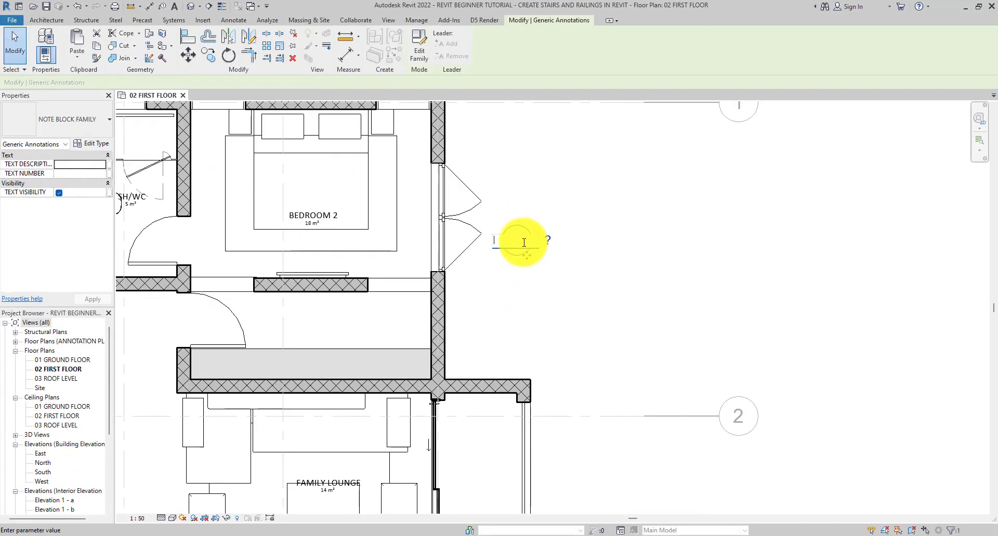
pyautogui.click(540, 155)
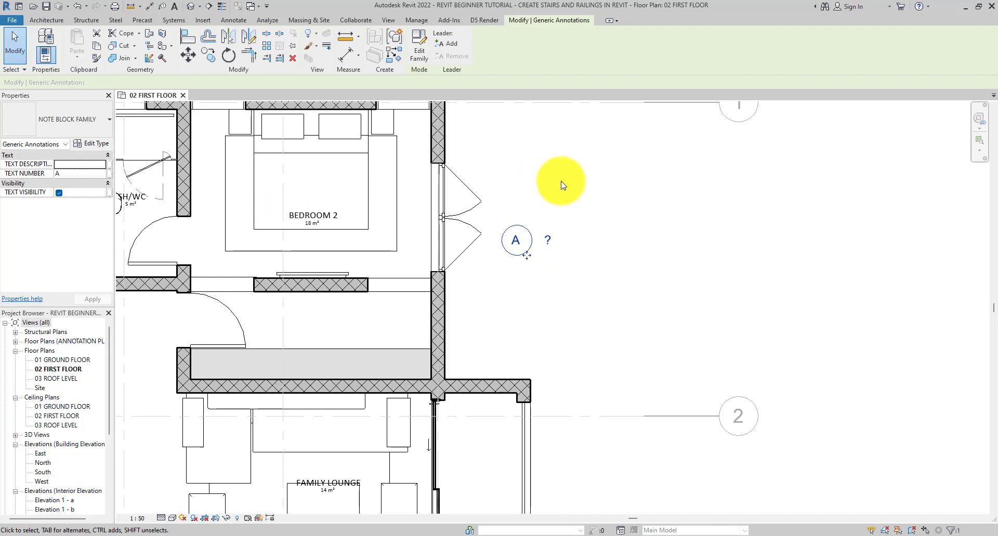
pyautogui.click(521, 242)
pyautogui.write('1')
pyautogui.click(601, 223)
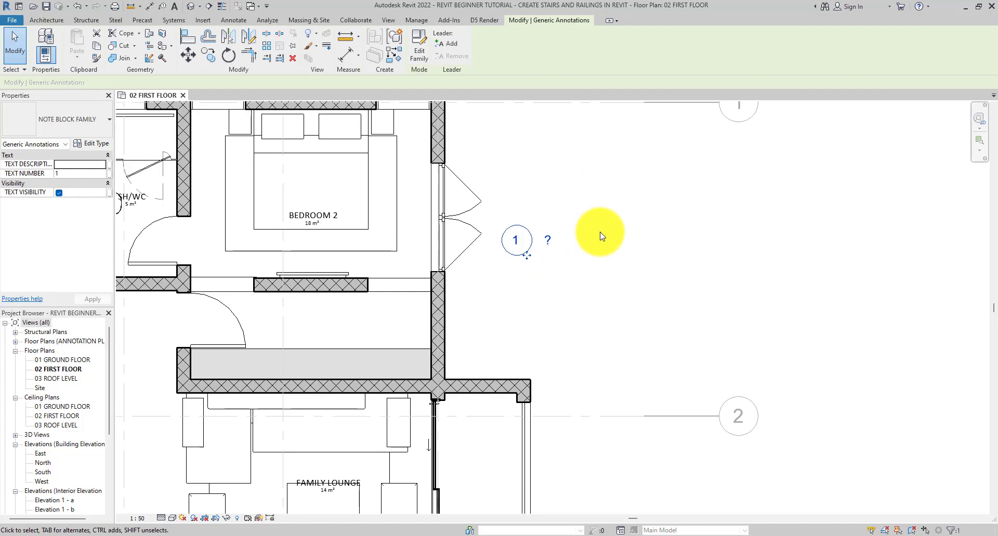
# Step: Set the symbol's text description to TELEVISION WALL TO THE ARCHITECT'S SPECIFICATION and deselect it
pyautogui.click(551, 247)
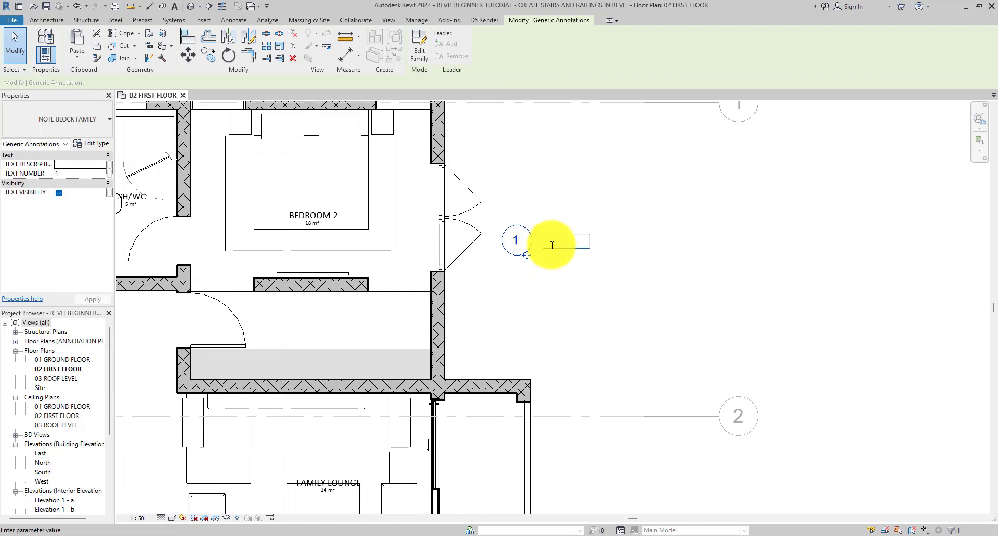
pyautogui.write('DIVISION WALL')
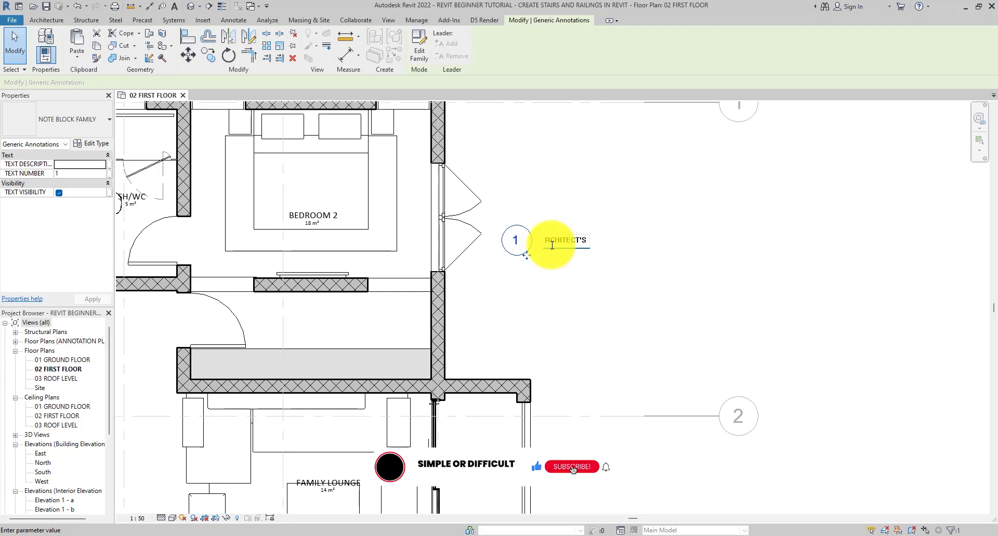
pyautogui.click(662, 276)
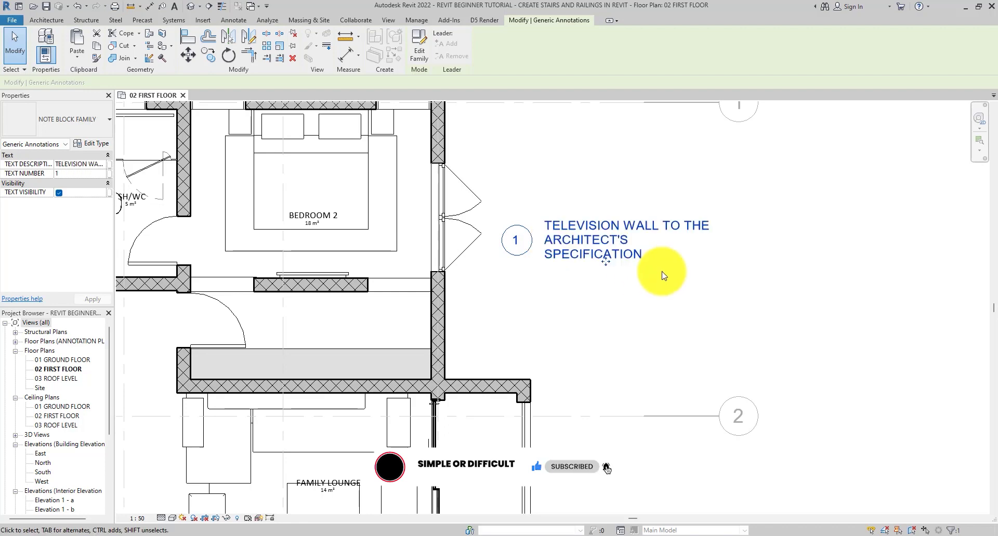
pyautogui.click(583, 301)
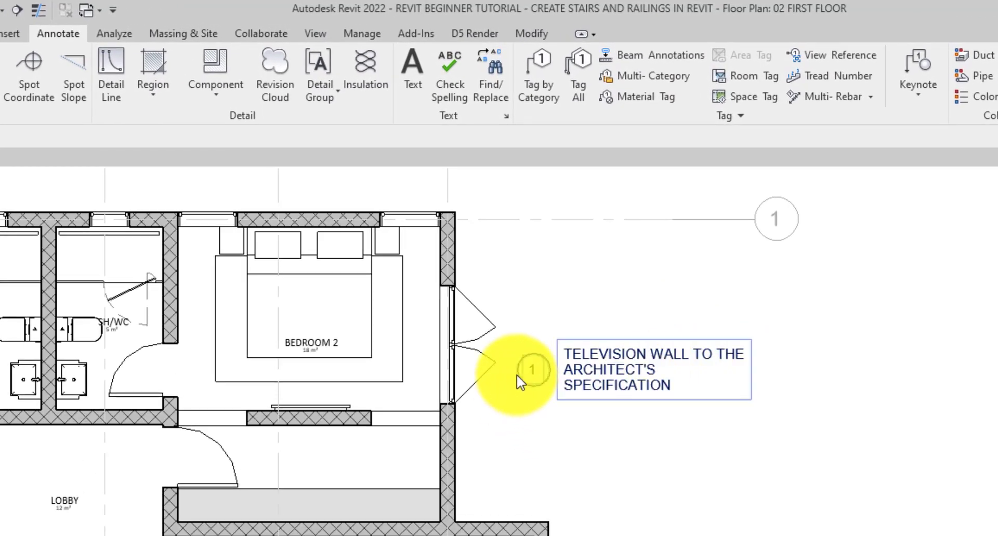
# Step: Add a leader to the television wall note and set its type's leader arrowhead to Arrow Filled 20 Degree
pyautogui.click(532, 368)
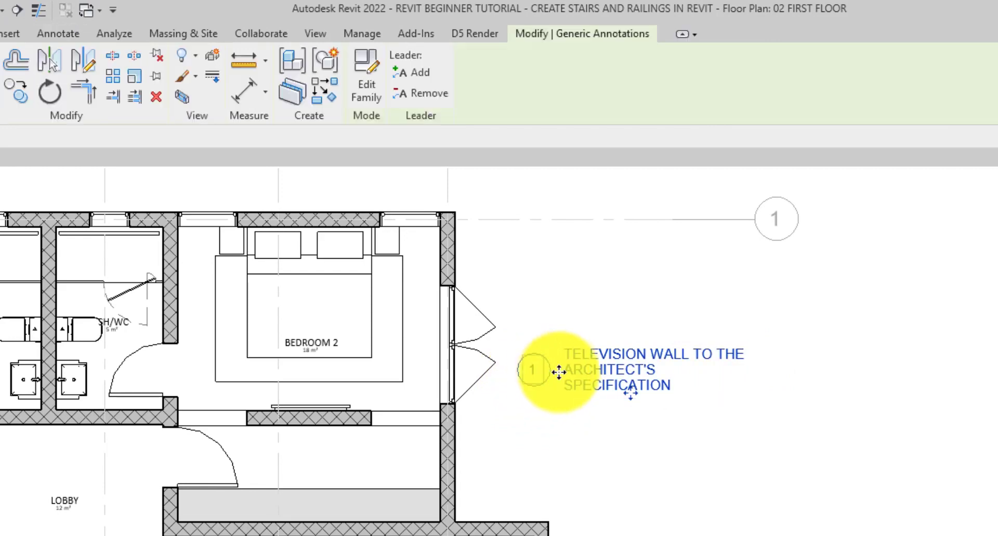
pyautogui.click(407, 75)
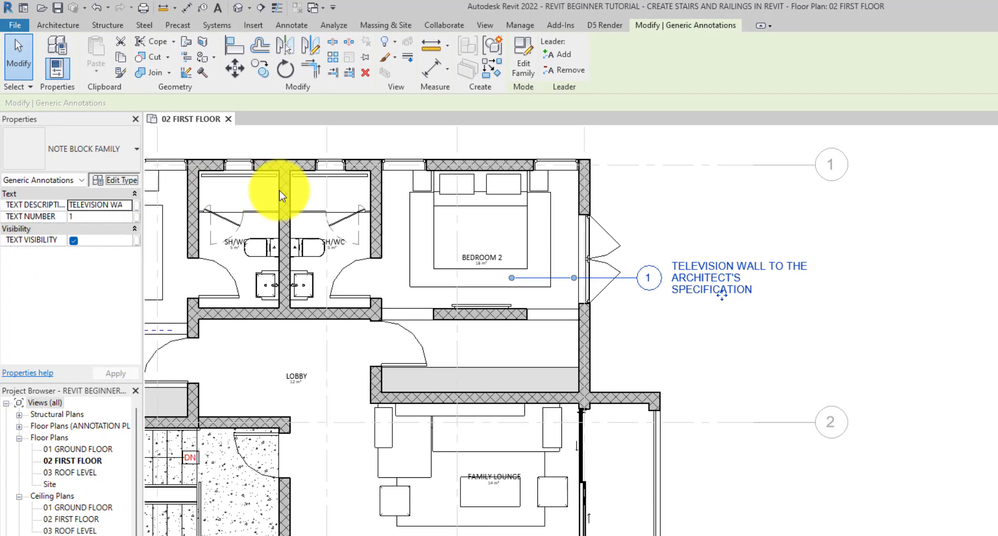
pyautogui.click(114, 180)
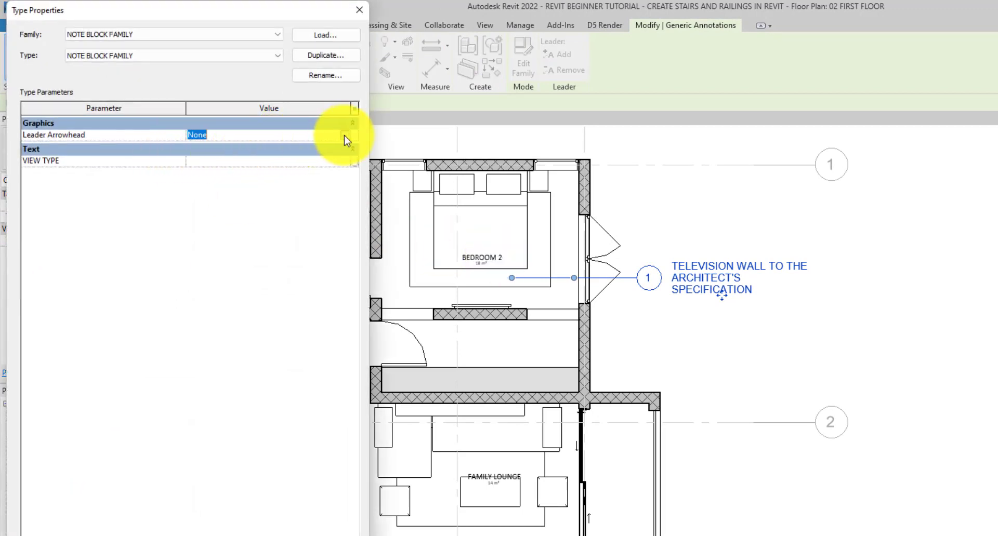
pyautogui.click(344, 135)
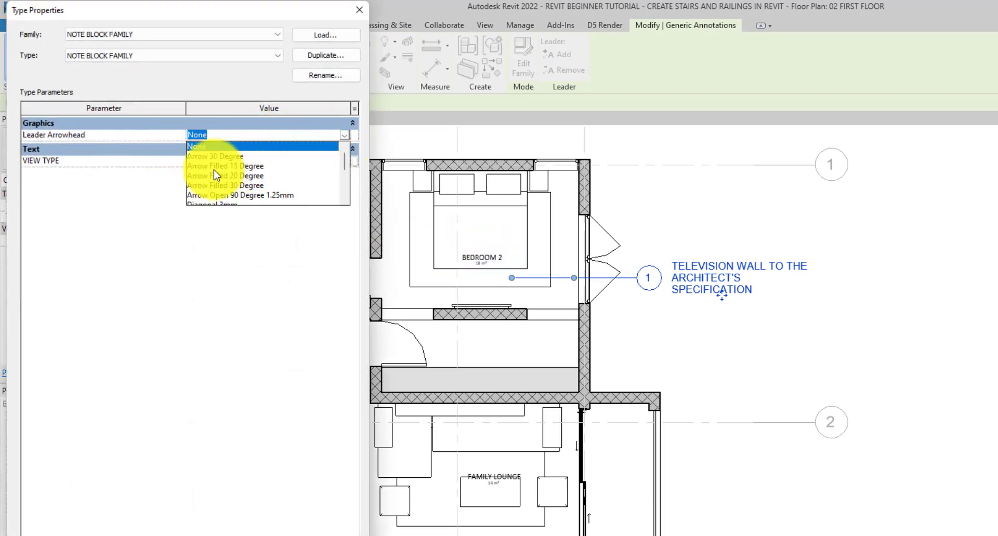
pyautogui.click(240, 180)
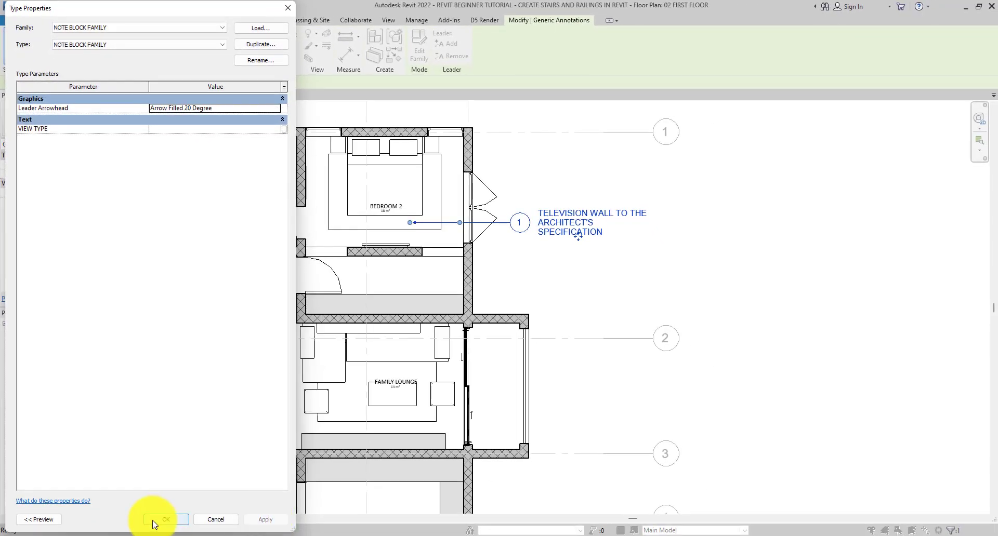
pyautogui.click(154, 517)
pyautogui.click(643, 281)
# Step: Reshape the note's leader so its arrow points at Bedroom 2's television wall, with the elbow inside the room
pyautogui.scroll(2, 472, 239)
pyautogui.click(552, 216)
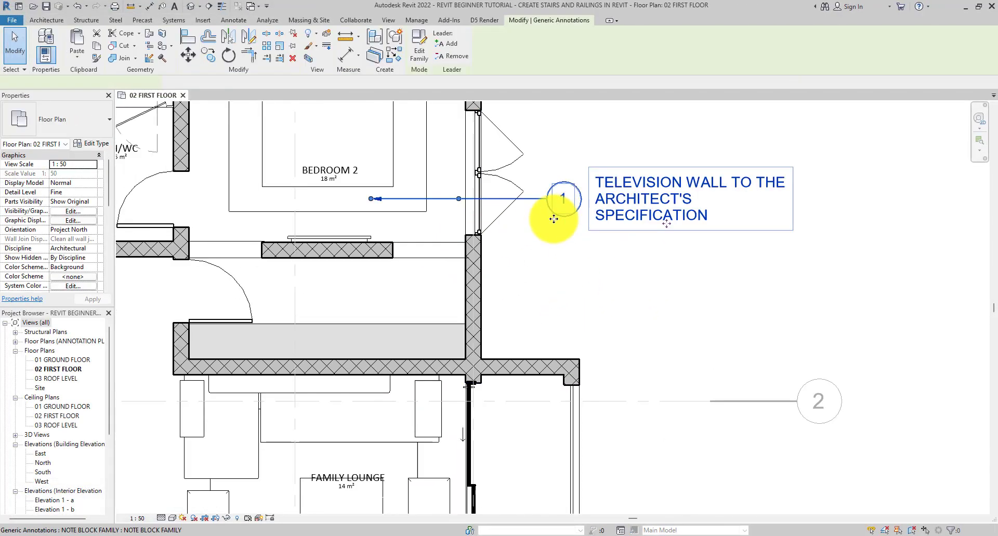
pyautogui.scroll(3, 384, 203)
pyautogui.moveTo(383, 203); pyautogui.dragTo(375, 258)
pyautogui.moveTo(500, 233); pyautogui.dragTo(401, 198)
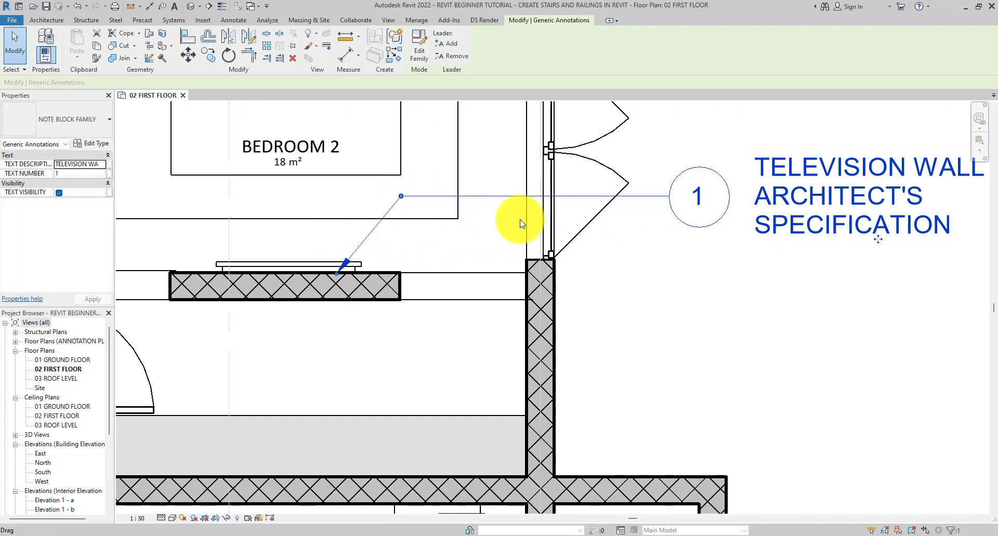
pyautogui.press('Escape')
pyautogui.scroll(-4, 664, 222)
pyautogui.scroll(4, 671, 228)
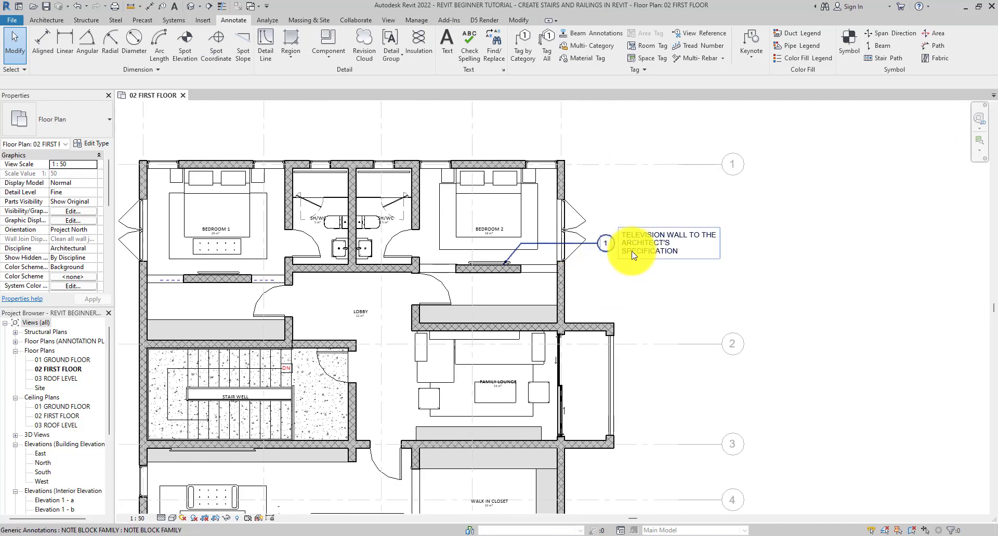
# Step: Switch the television wall note's TEXT VISIBILITY off and back on
pyautogui.click(670, 257)
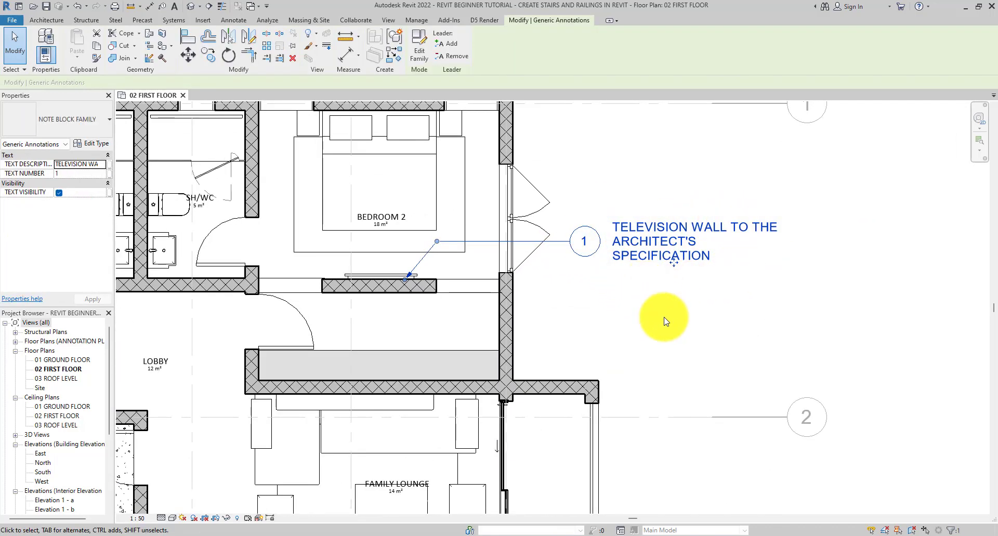
pyautogui.click(59, 193)
pyautogui.click(633, 292)
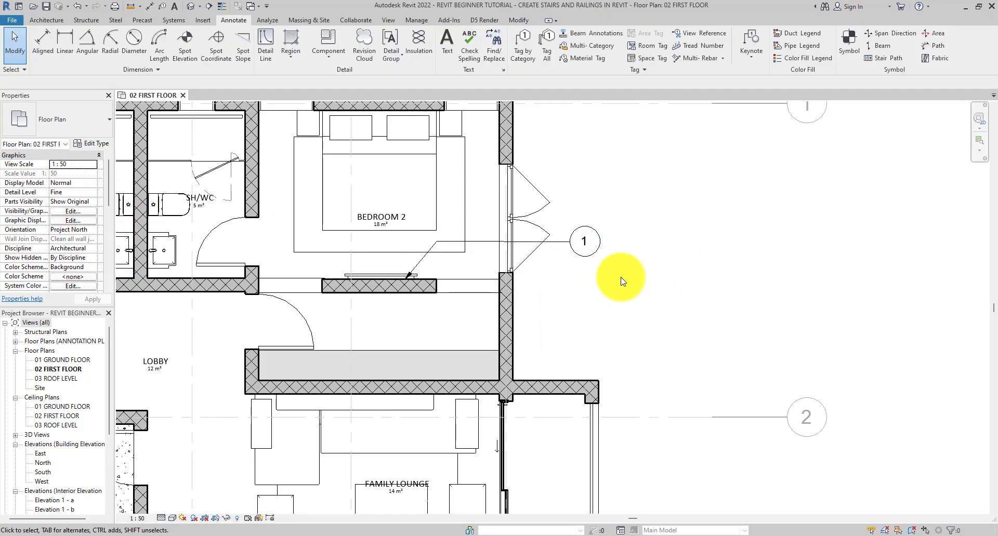
pyautogui.click(579, 252)
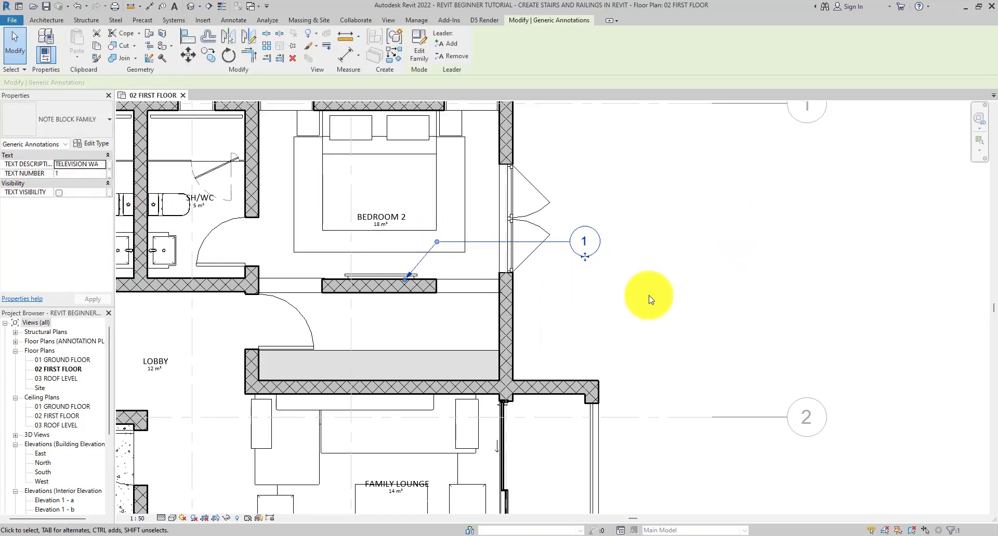
pyautogui.click(58, 193)
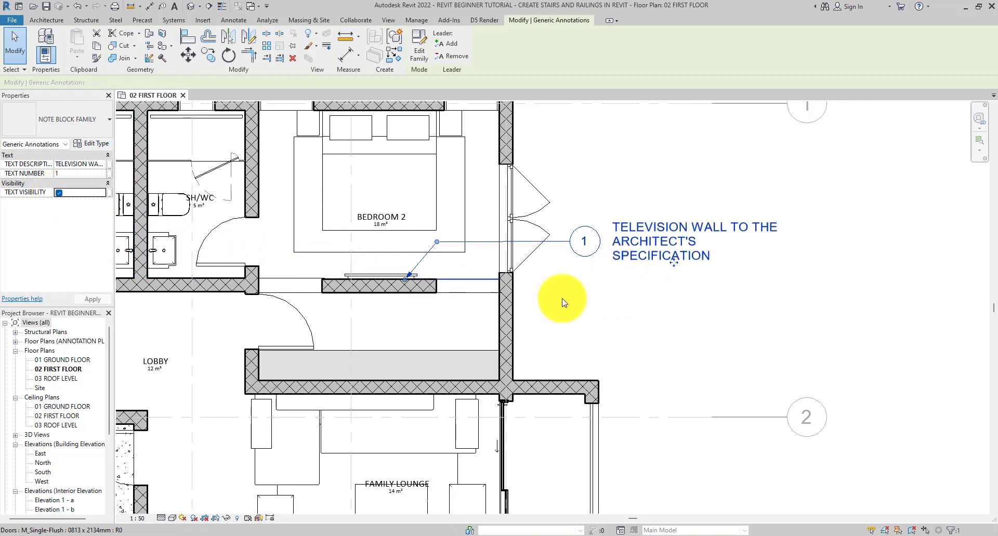
pyautogui.click(692, 305)
pyautogui.scroll(-3, 693, 305)
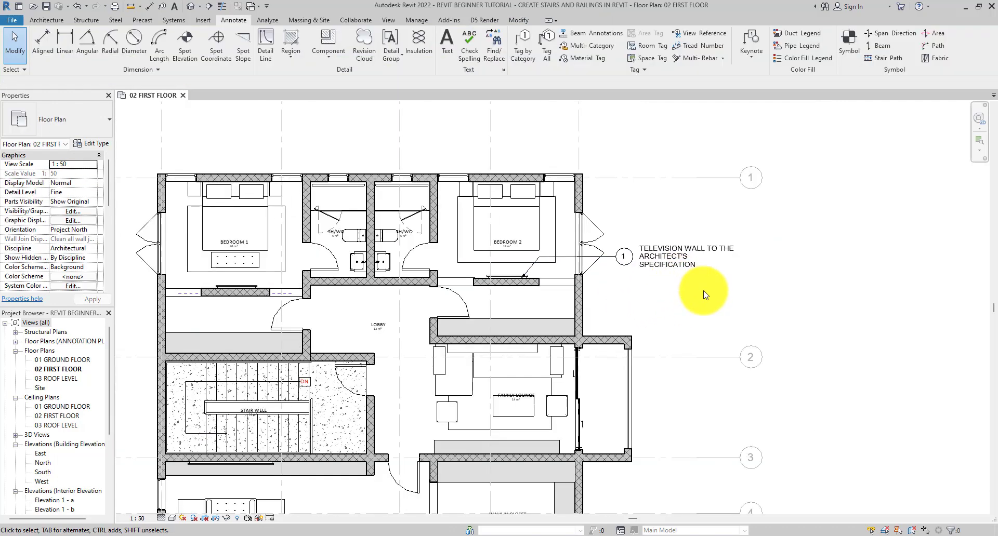
# Step: Copy the television wall note so the duplicate's leader points at the wall between the shower room and Bedroom 2
pyautogui.click(688, 265)
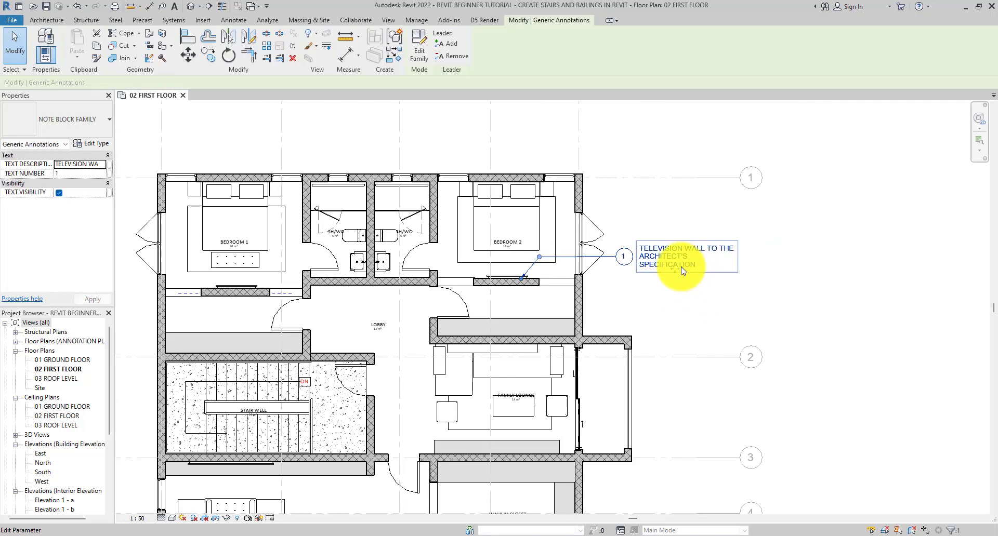
pyautogui.click(208, 54)
pyautogui.click(525, 276)
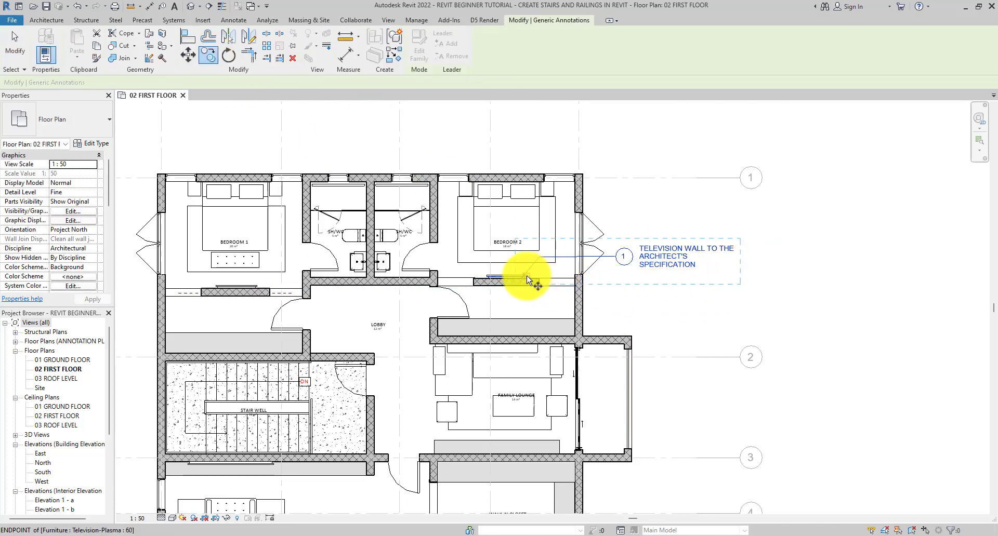
pyautogui.click(525, 171)
pyautogui.scroll(3, 492, 155)
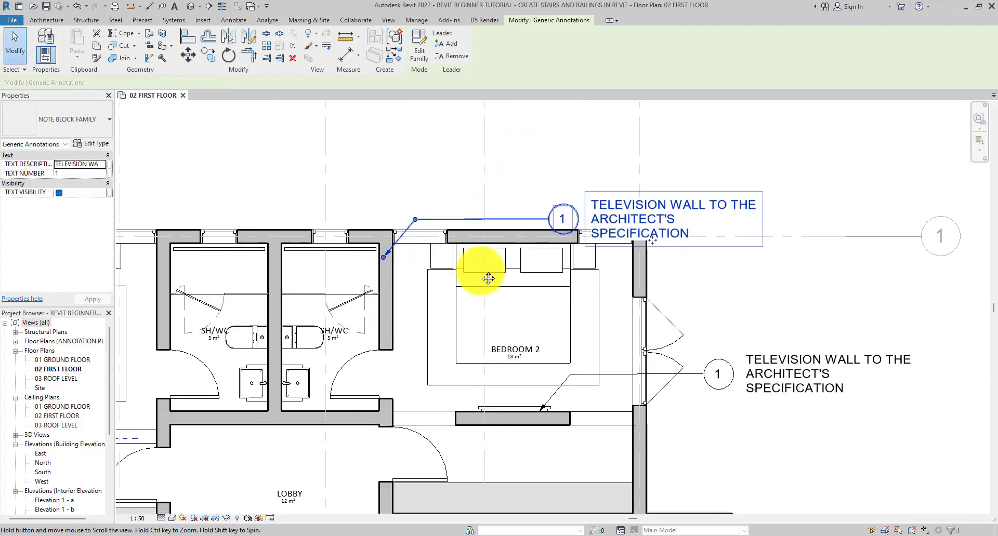
pyautogui.moveTo(486, 276); pyautogui.dragTo(533, 293, button='middle')
pyautogui.click(545, 279)
pyautogui.click(550, 283)
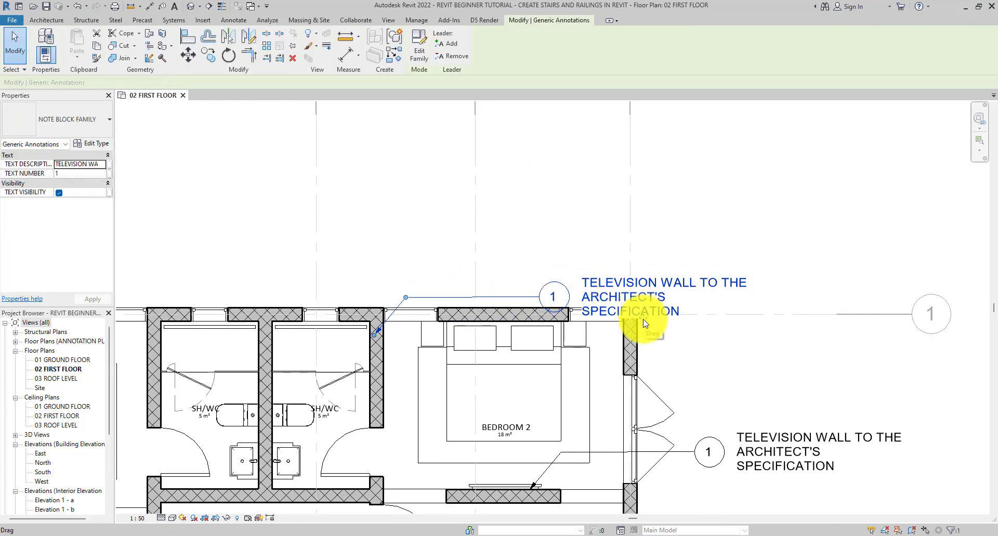
# Step: Move the copied note up clear of the building and shift its leader elbow closer to the number circle
pyautogui.moveTo(641, 324); pyautogui.dragTo(627, 260)
pyautogui.moveTo(385, 231); pyautogui.dragTo(444, 230)
pyautogui.scroll(-2, 471, 244)
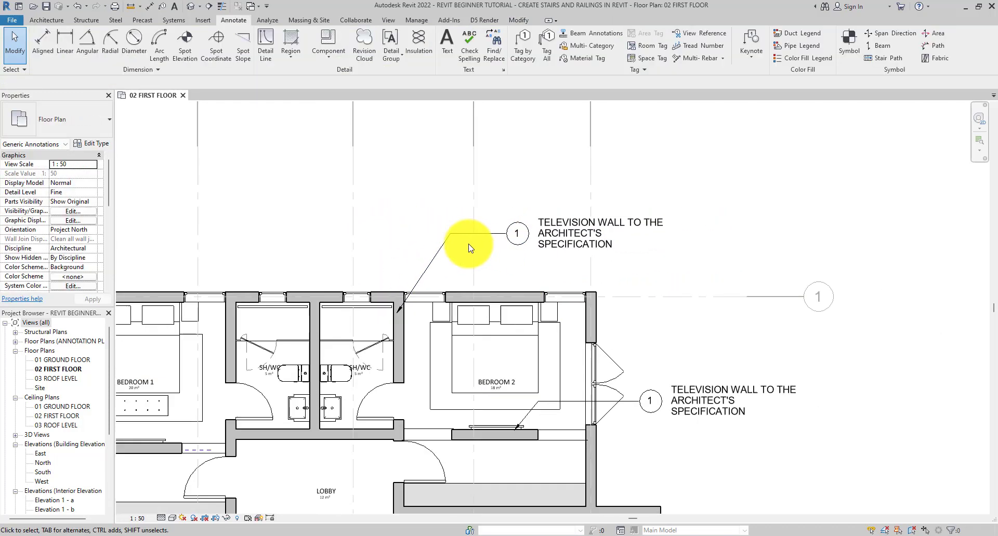
# Step: Set the copied note's number to 2 and its description to PLIN WALL TO BE SKIMMED AND PAINTED
pyautogui.click(583, 235)
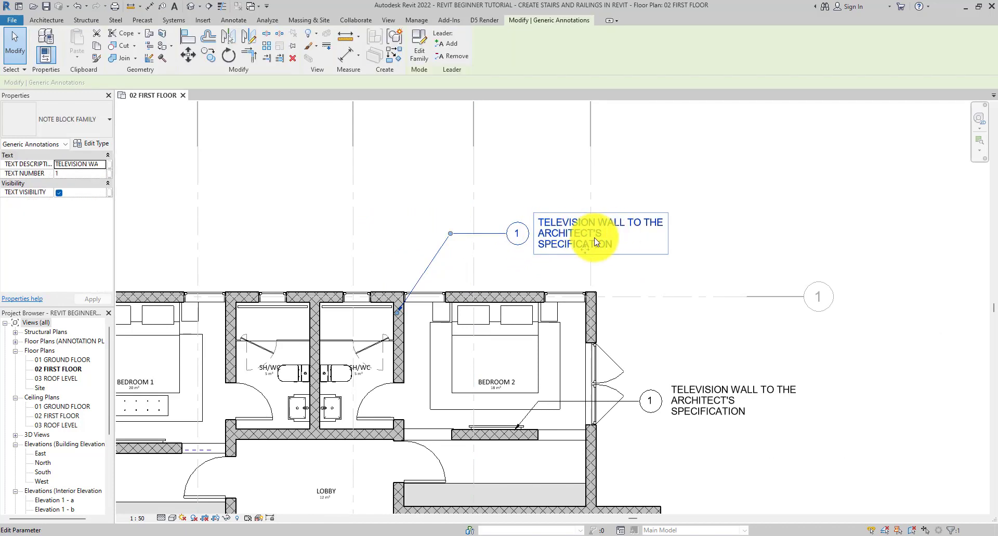
pyautogui.write('2')
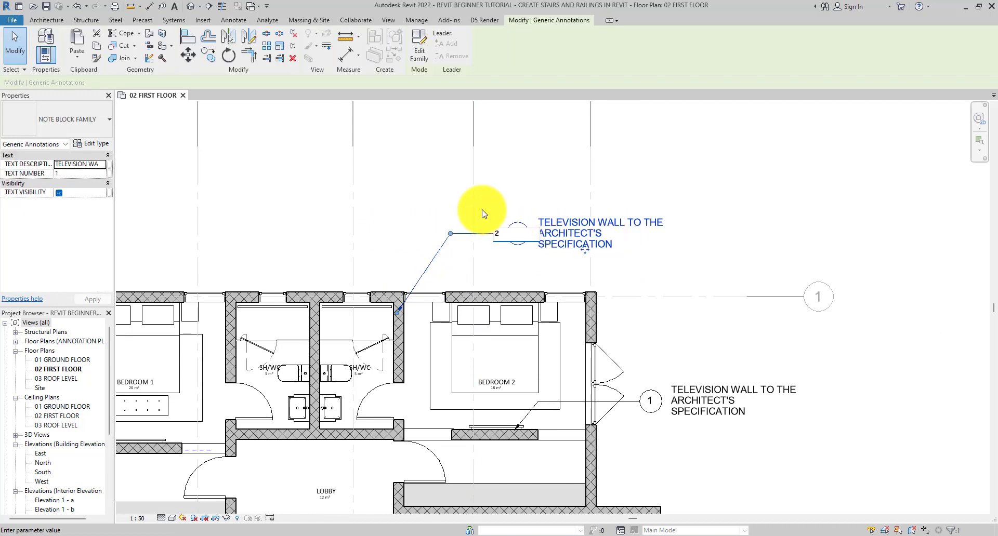
pyautogui.click(596, 233)
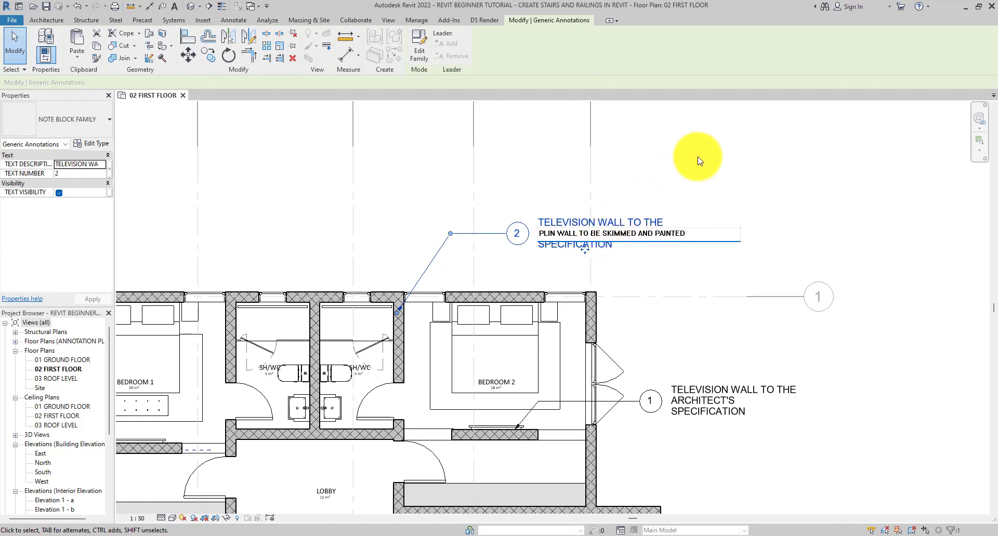
pyautogui.click(720, 169)
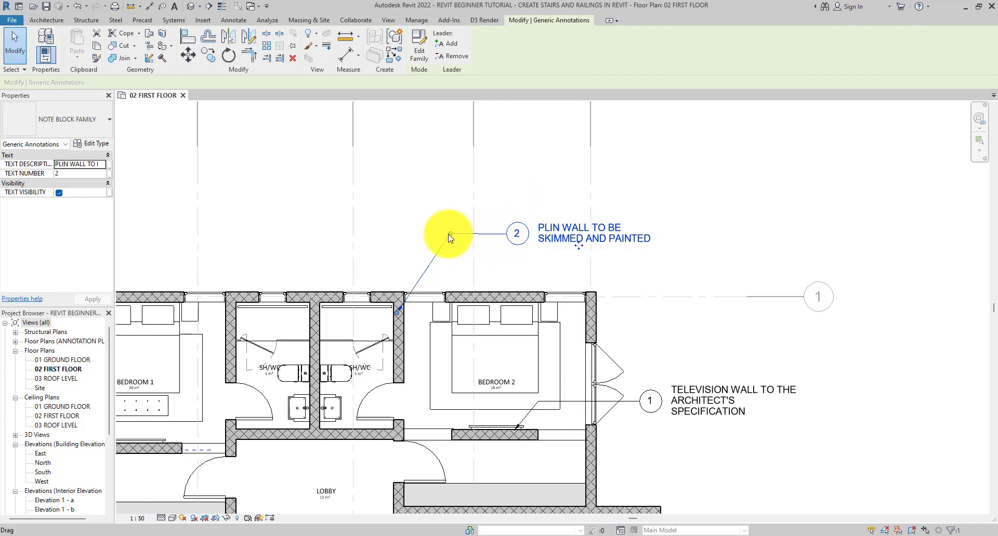
pyautogui.click(583, 253)
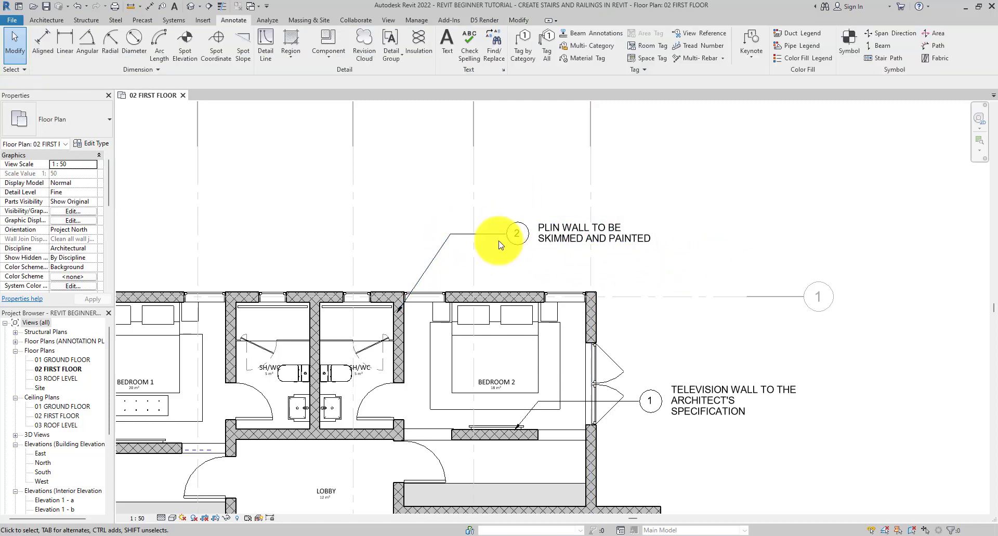
# Step: Raise note 2 slightly and copy it across so the duplicate's leader points at the head of Bedroom 2's bed
pyautogui.click(543, 245)
pyautogui.moveTo(581, 227); pyautogui.dragTo(580, 208)
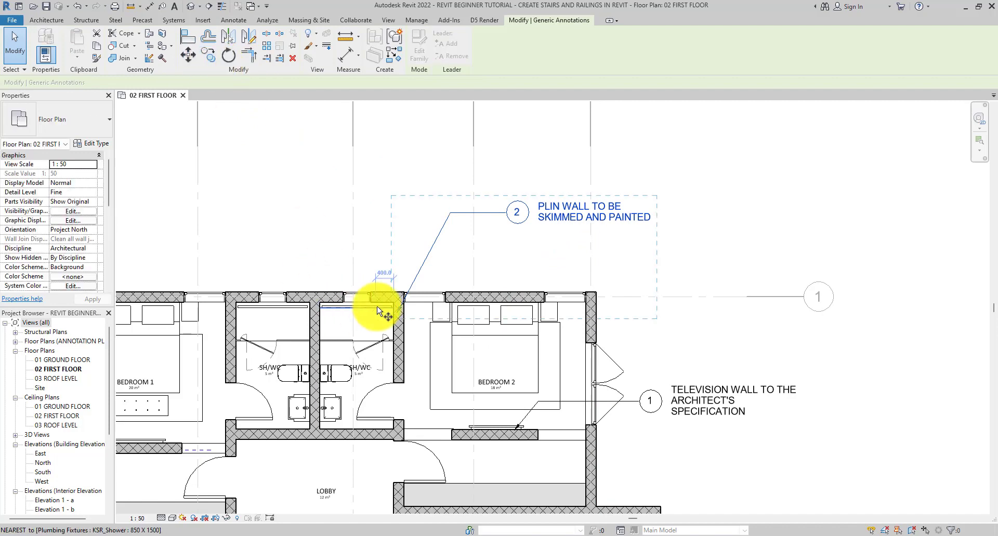
pyautogui.press('c')
pyautogui.press('o')
pyautogui.click(400, 310)
pyautogui.click(503, 305)
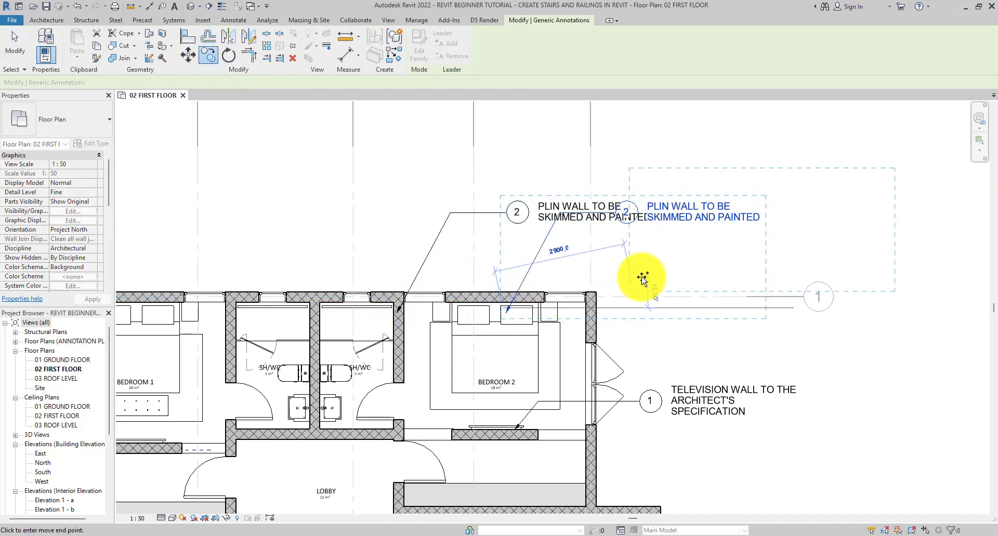
pyautogui.press('Escape')
# Step: Move the duplicate note down below note 2 so their texts no longer overlap, and adjust its leader elbow
pyautogui.click(689, 229)
pyautogui.click(689, 229)
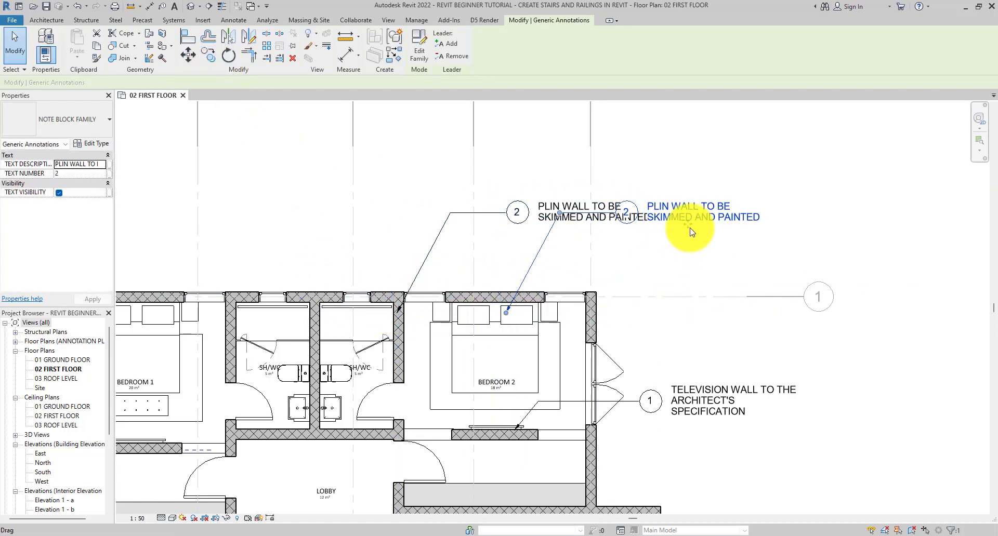
pyautogui.moveTo(688, 232); pyautogui.dragTo(639, 272)
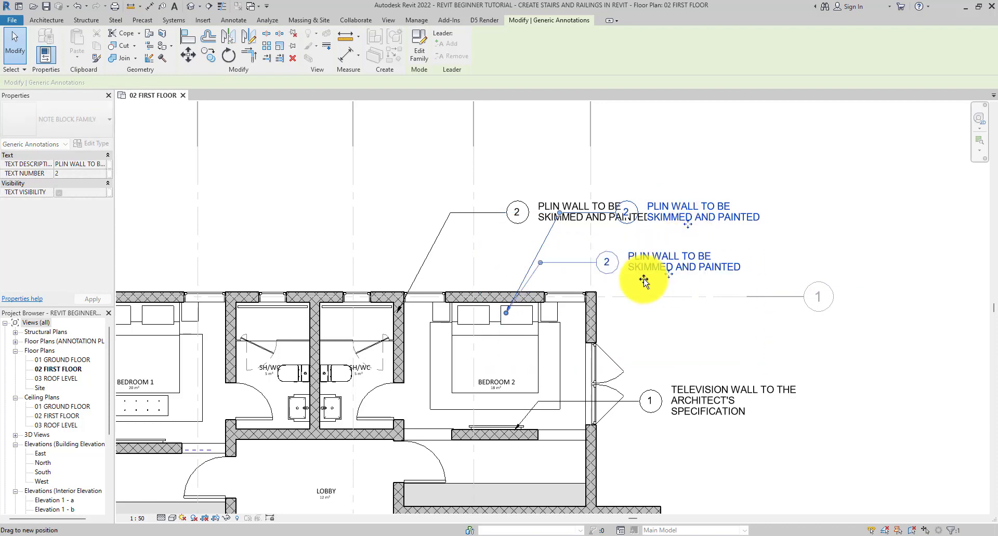
pyautogui.click(562, 253)
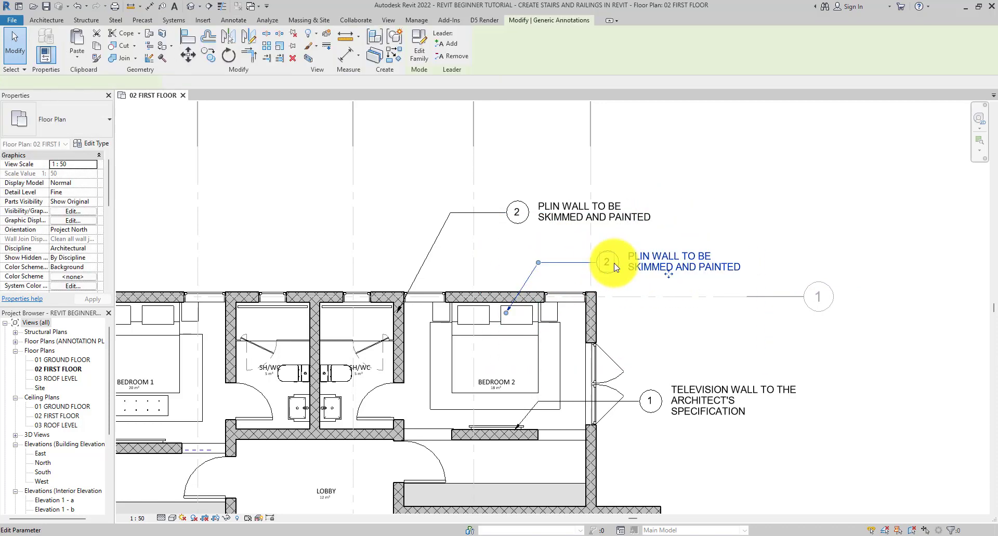
# Step: Set the duplicate note's number to 3 and its description to BED WALL TO THE ARCHITECT'S SPECIFICATION
pyautogui.click(603, 261)
pyautogui.click(605, 262)
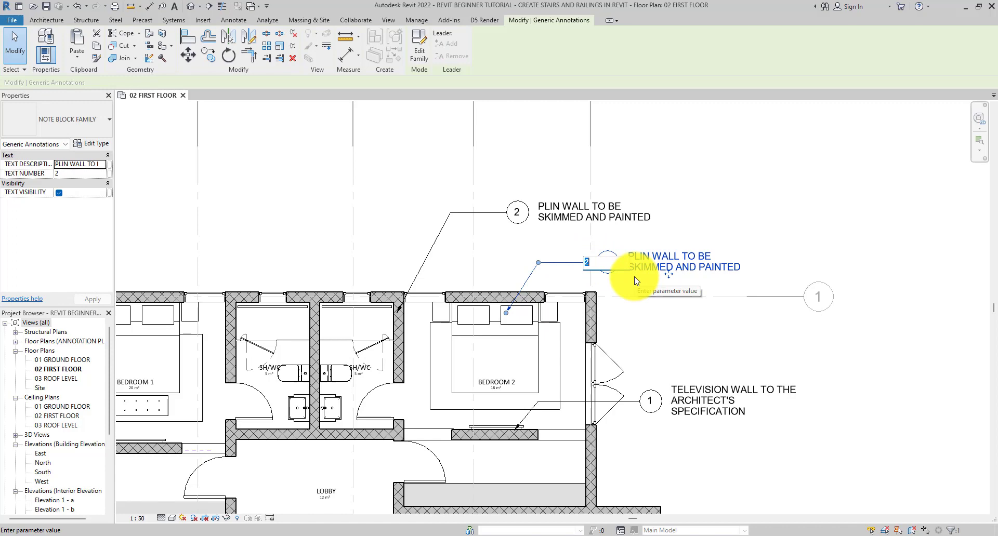
pyautogui.write('3')
pyautogui.click(693, 253)
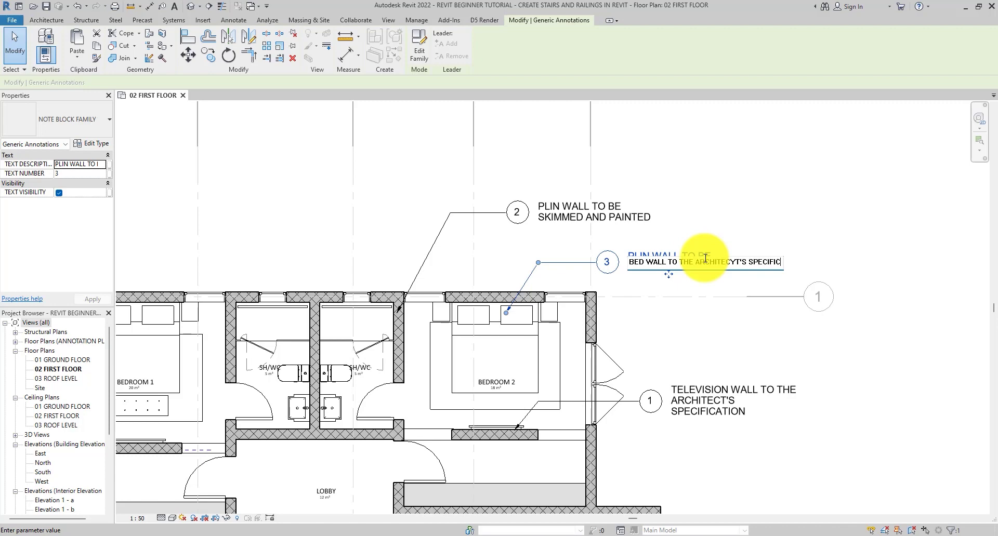
pyautogui.press('BackSpace')
pyautogui.click(727, 241)
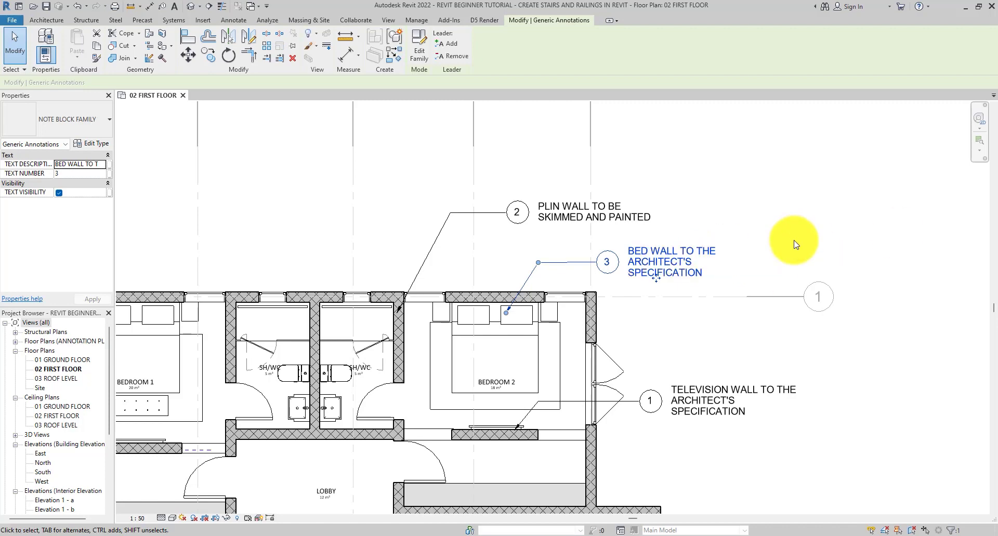
pyautogui.press('Escape')
# Step: Copy Bedroom 2's bed wall note across so the duplicate's leader points at the wall behind Bedroom 1's bed
pyautogui.scroll(-1, 730, 229)
pyautogui.click(646, 251)
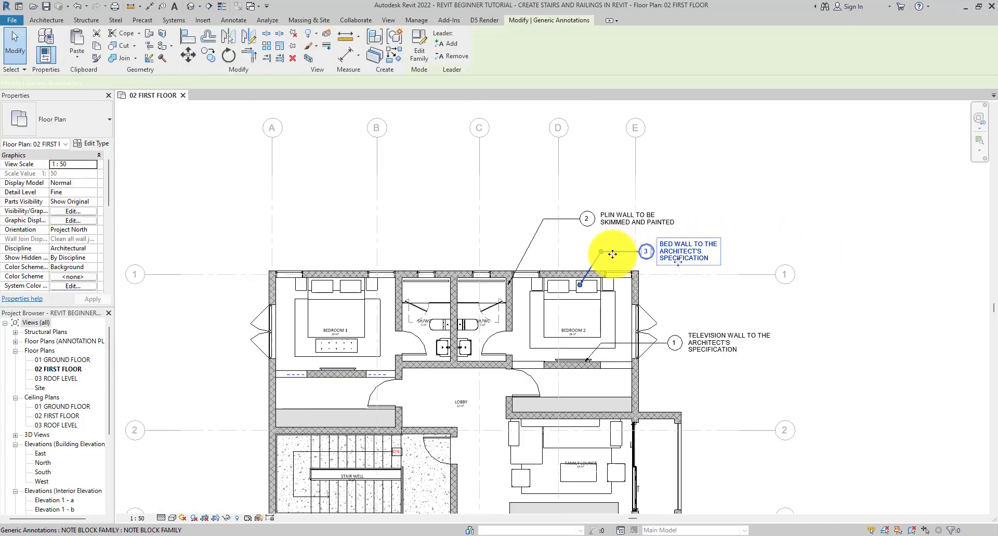
pyautogui.scroll(1, 603, 251)
pyautogui.scroll(-1, 759, 221)
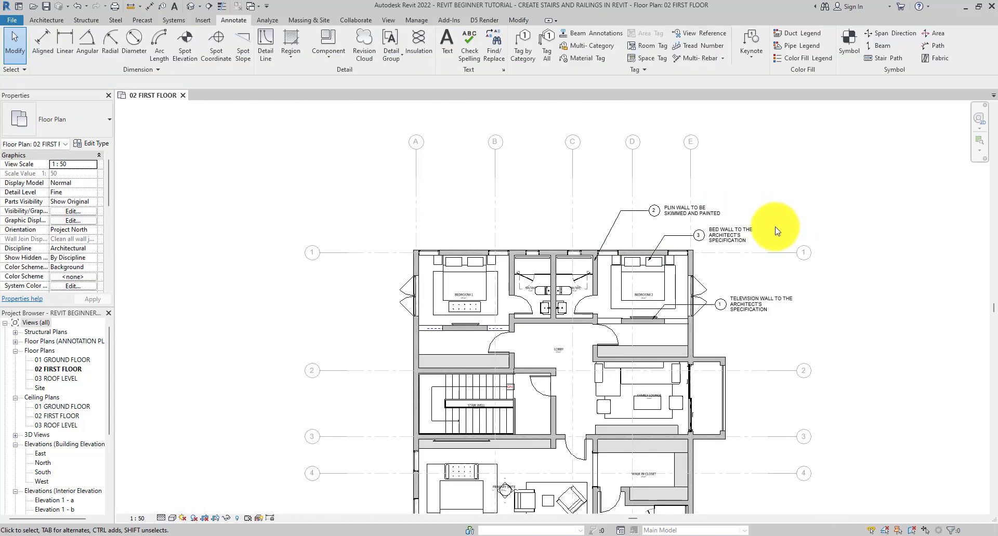
pyautogui.click(735, 229)
pyautogui.scroll(1, 727, 229)
pyautogui.click(204, 60)
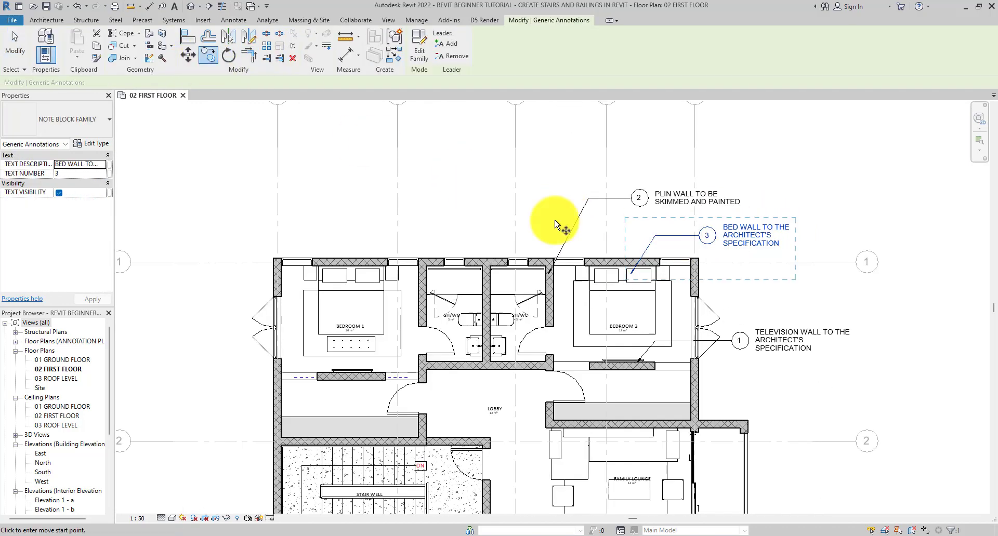
pyautogui.click(630, 273)
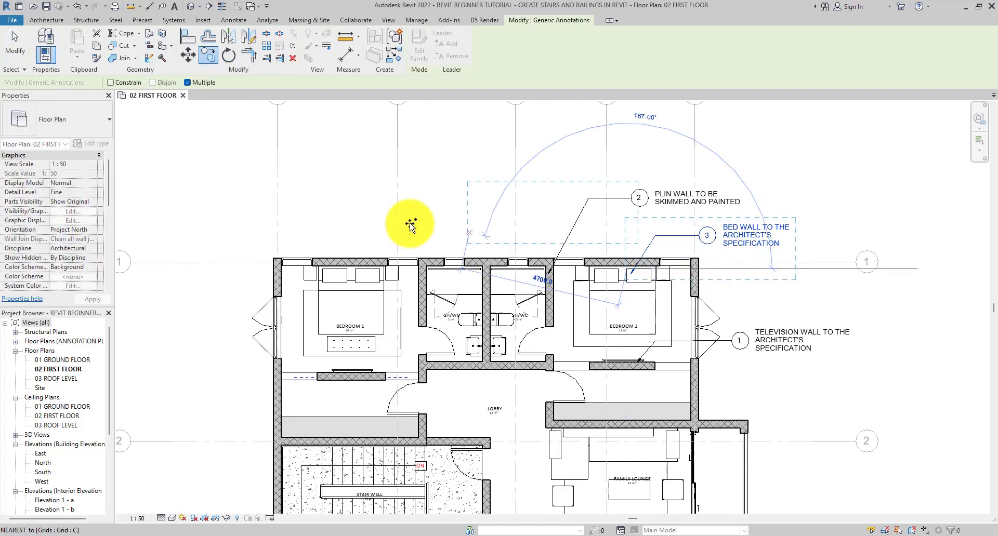
pyautogui.click(347, 260)
pyautogui.press('Escape')
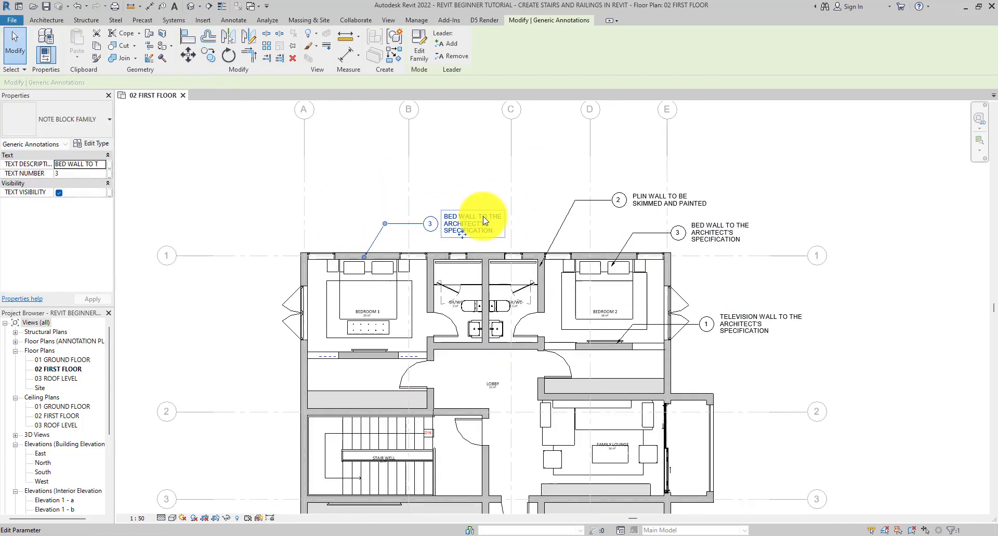
# Step: Check the copied note's type properties for the VIEW TYPE parameter, leaving them unchanged
pyautogui.scroll(3, 458, 182)
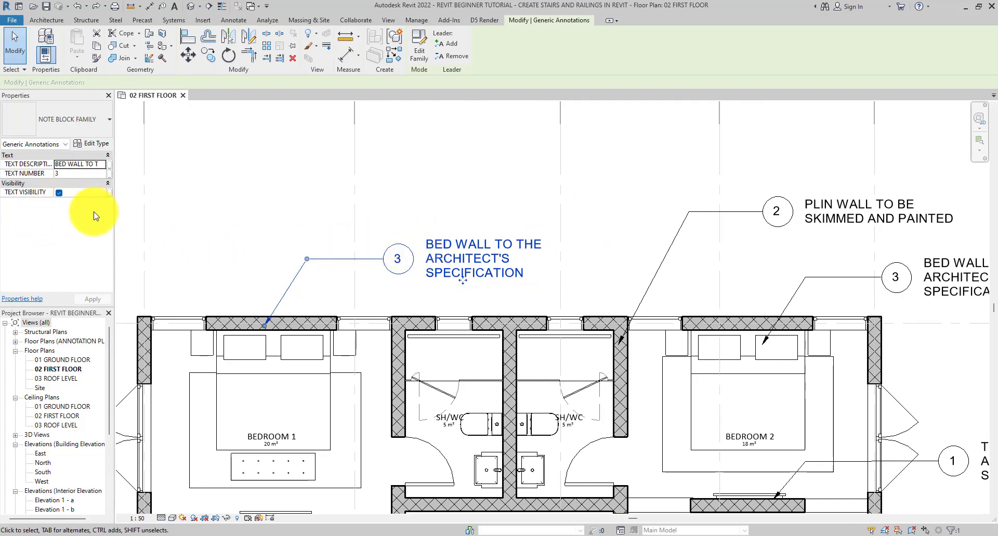
pyautogui.click(102, 145)
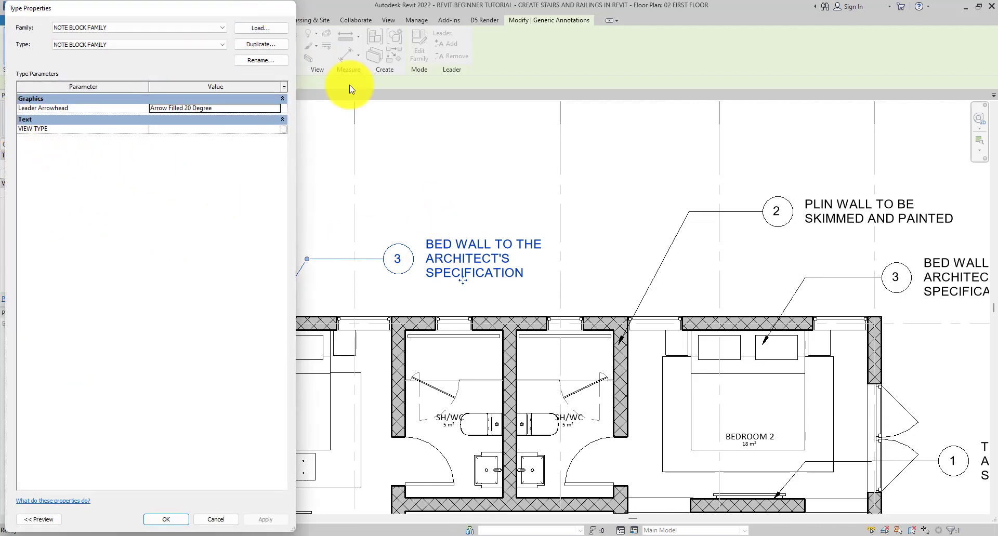
pyautogui.press('Escape')
pyautogui.press('Escape')
# Step: Open the note block family for editing and check the TEXT NUMBER parameter's properties in its family types
pyautogui.click(439, 244)
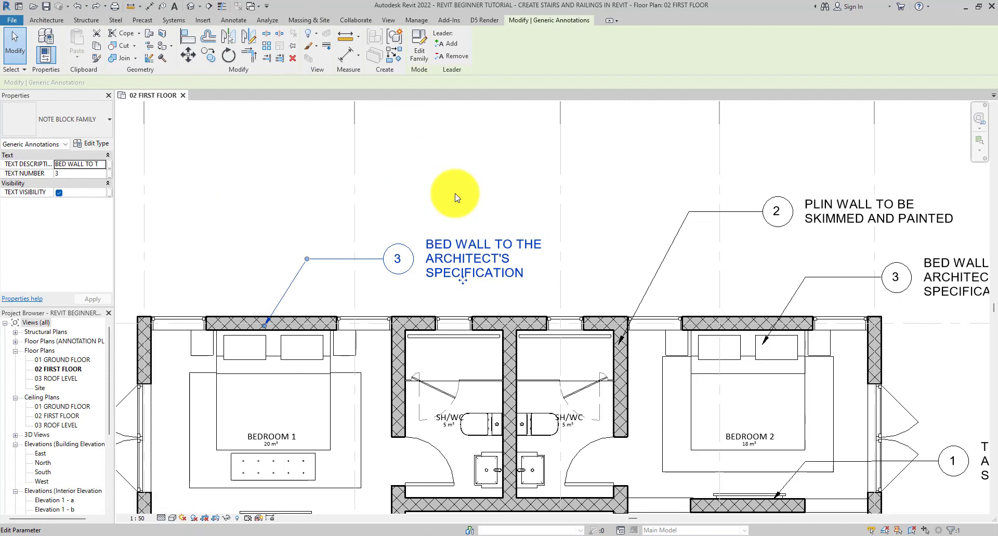
pyautogui.click(422, 57)
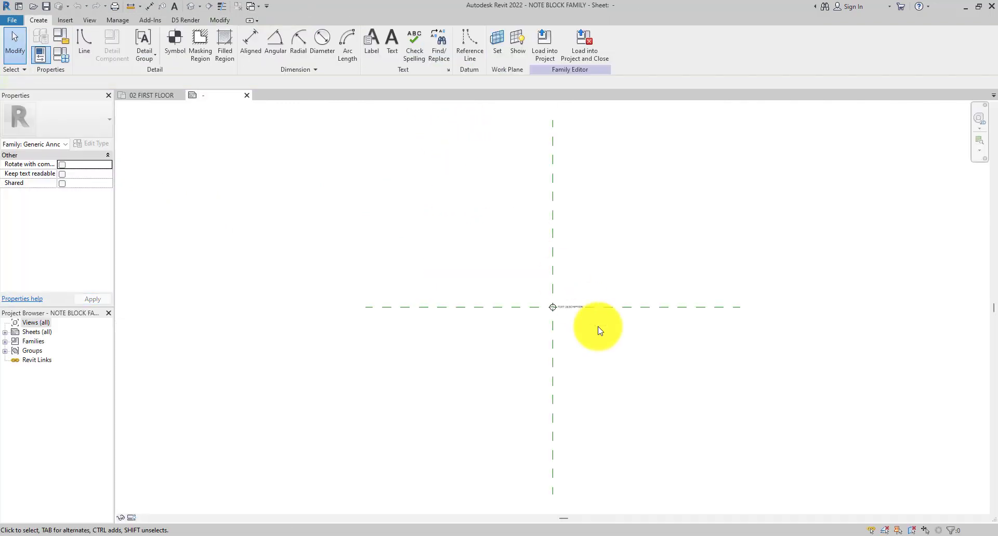
pyautogui.scroll(5, 568, 314)
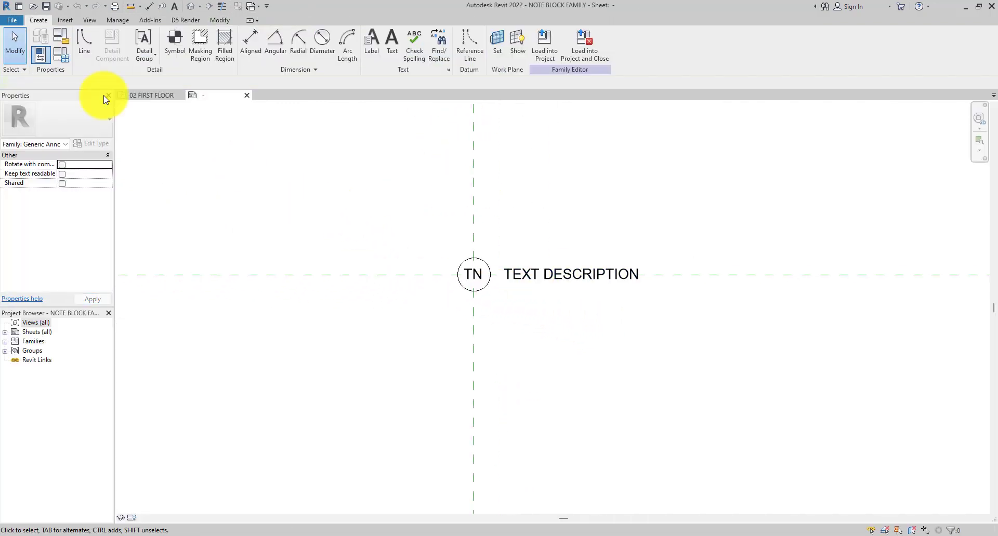
pyautogui.click(59, 56)
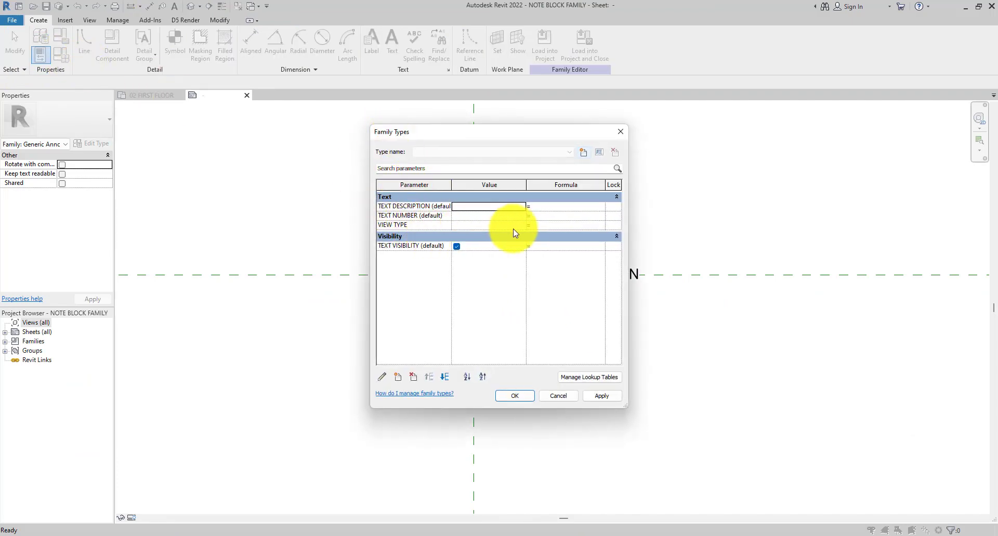
pyautogui.click(419, 216)
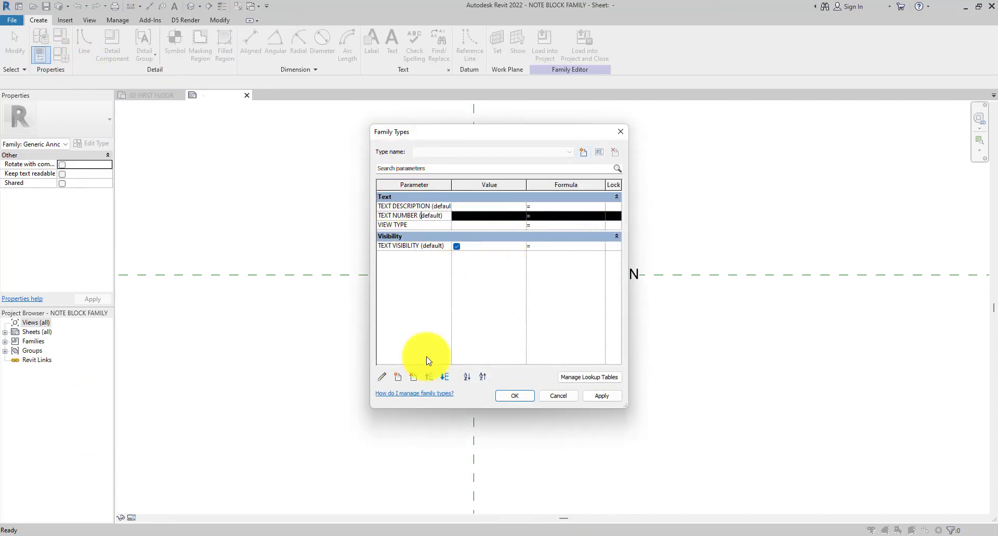
pyautogui.click(383, 378)
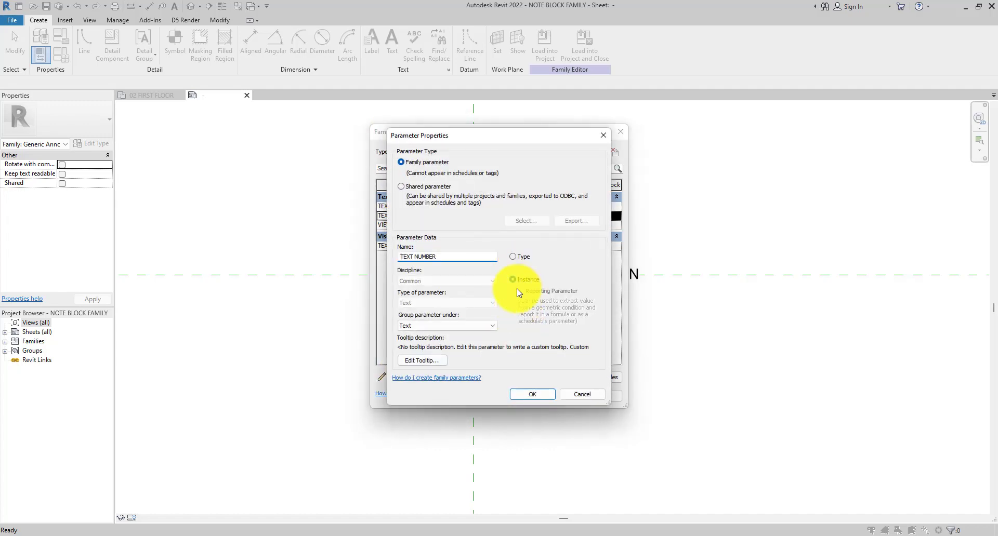
pyautogui.click(604, 135)
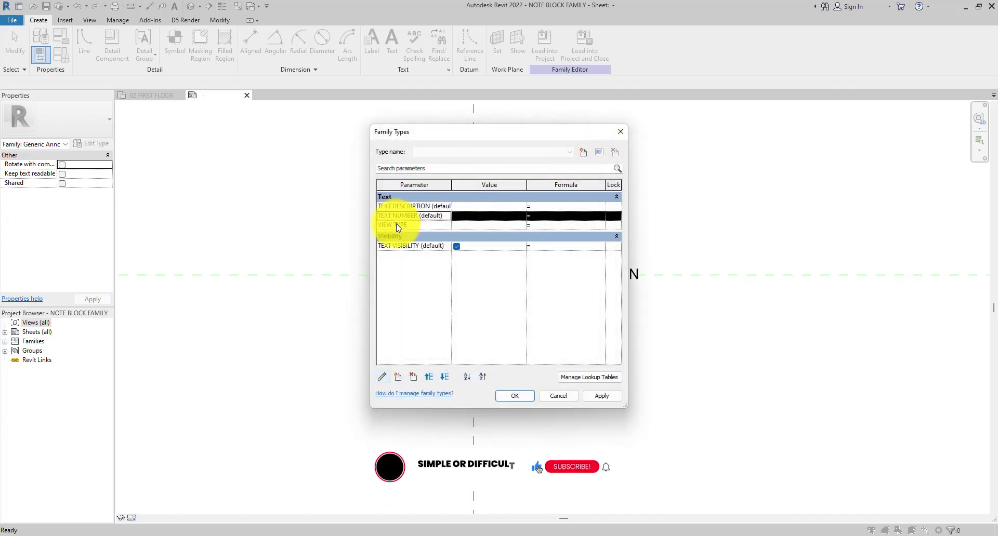
# Step: Change the family's VIEW TYPE parameter to an instance parameter
pyautogui.click(397, 225)
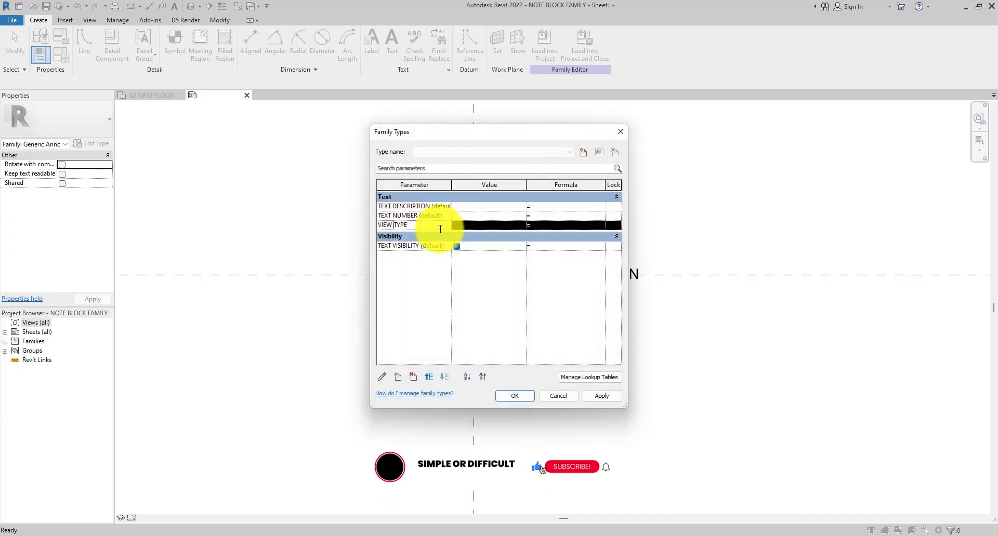
pyautogui.click(383, 378)
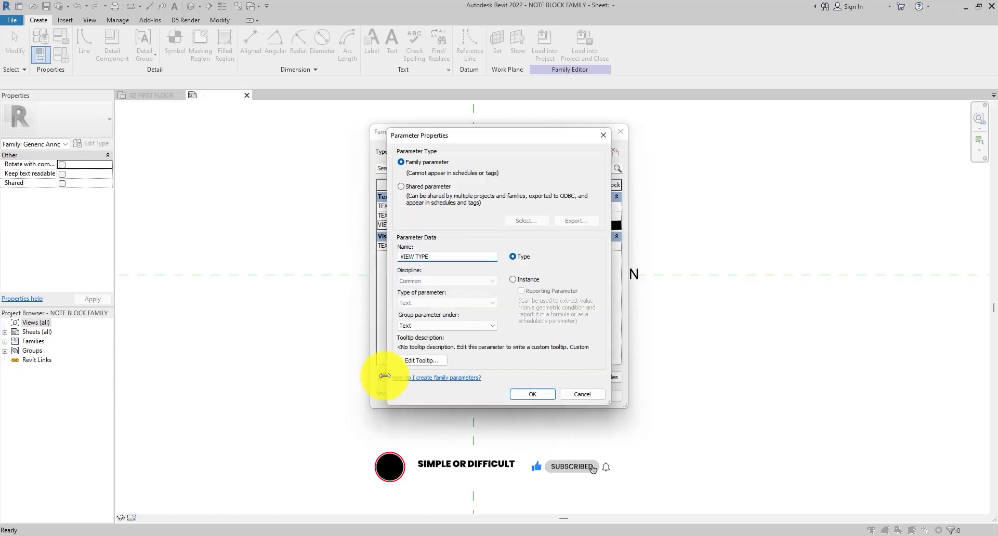
pyautogui.click(525, 280)
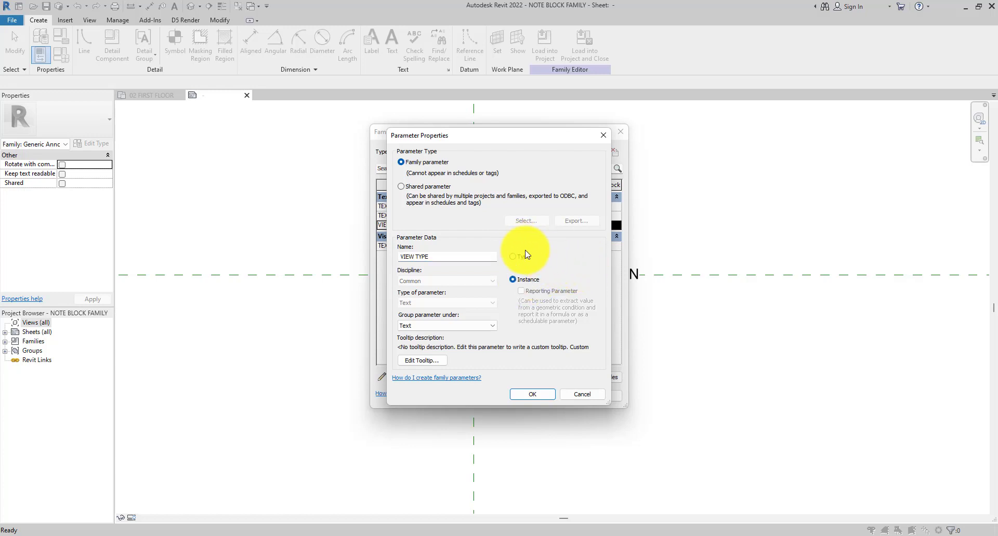
pyautogui.click(532, 395)
pyautogui.click(522, 399)
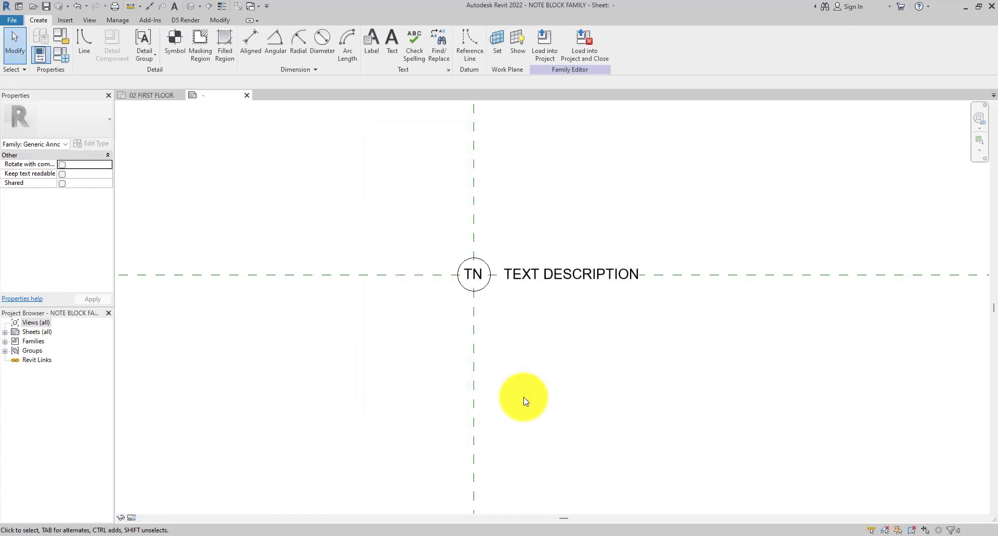
# Step: Save the family over its existing file and load it into the project, overwriting the existing version and its parameter values
pyautogui.click(589, 57)
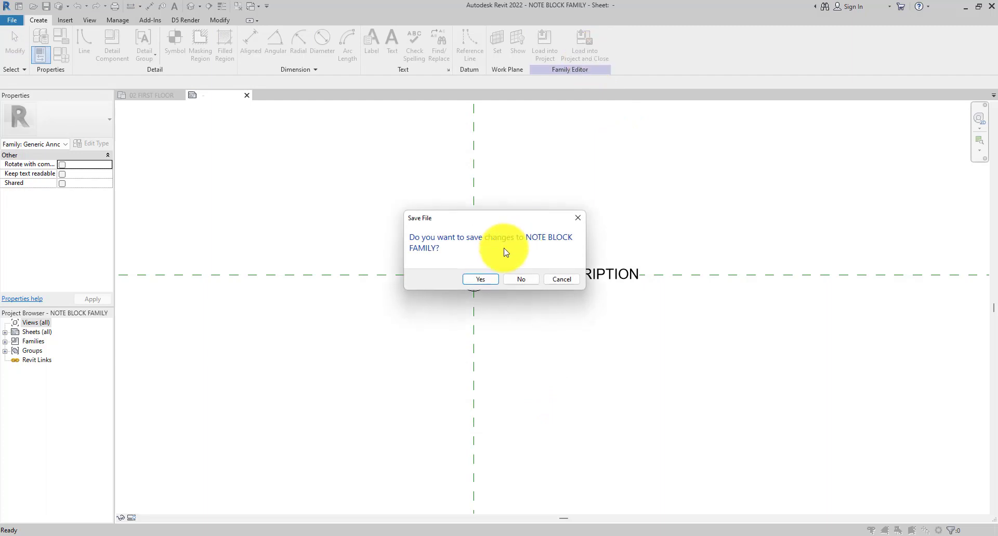
pyautogui.click(480, 279)
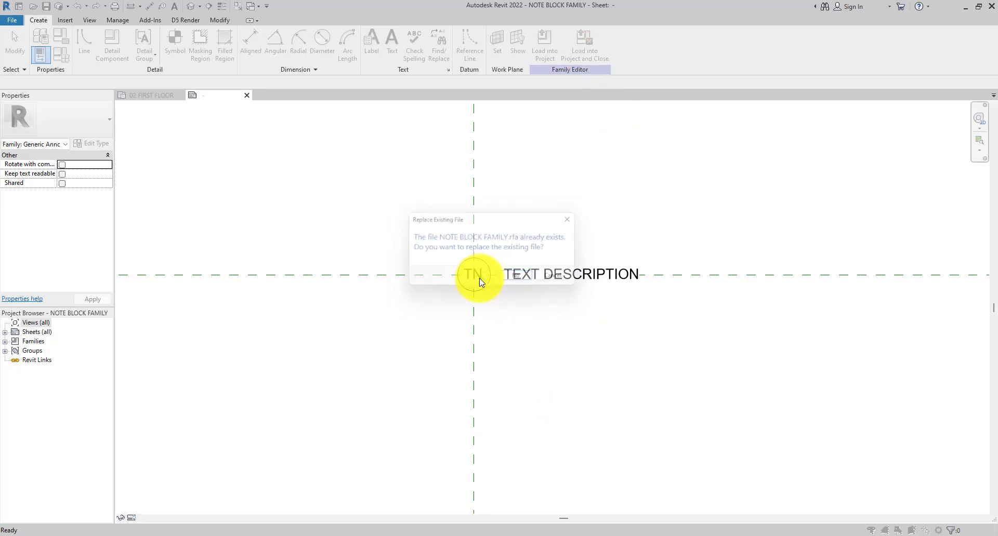
pyautogui.click(481, 279)
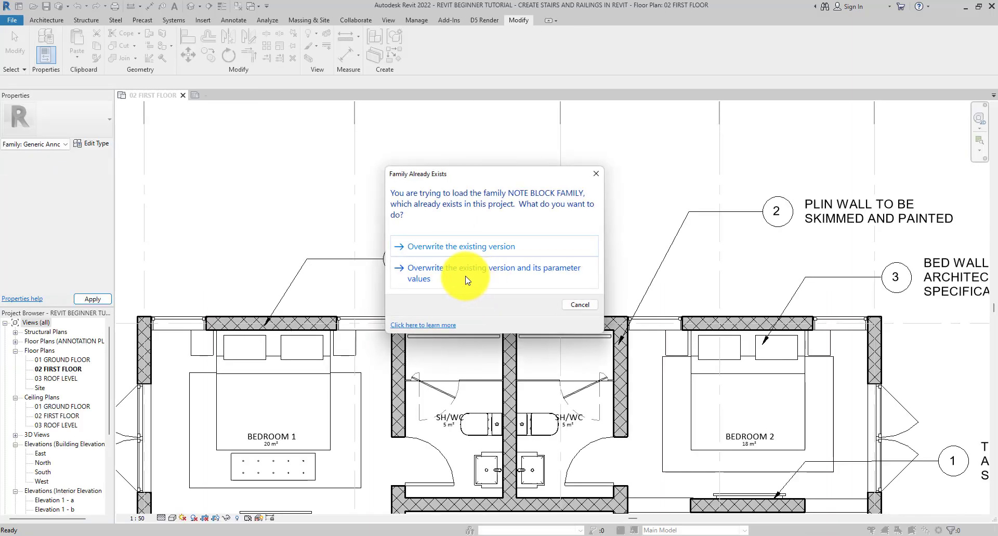
pyautogui.click(465, 276)
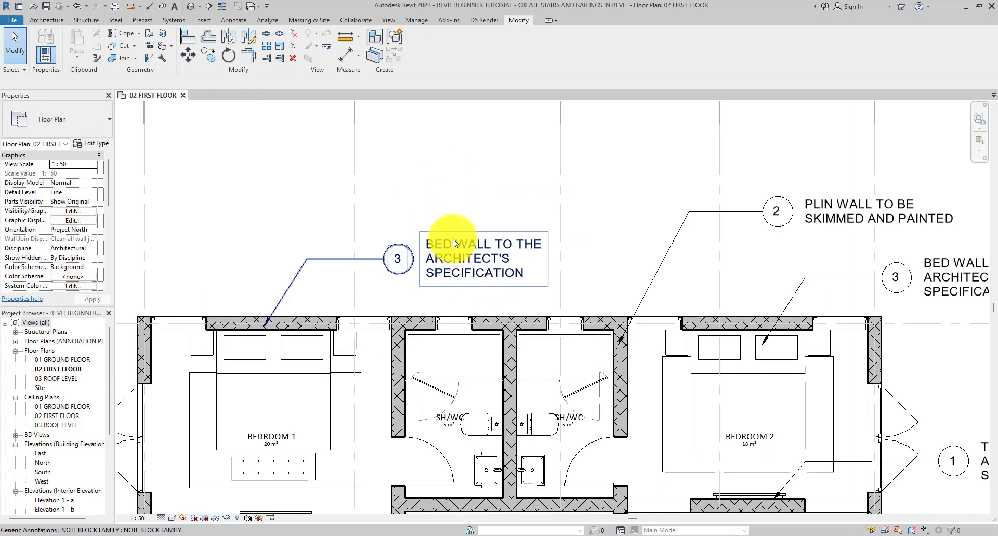
# Step: Set the VIEW TYPE of Bedroom 1's bed wall note to PLAN
pyautogui.click(450, 240)
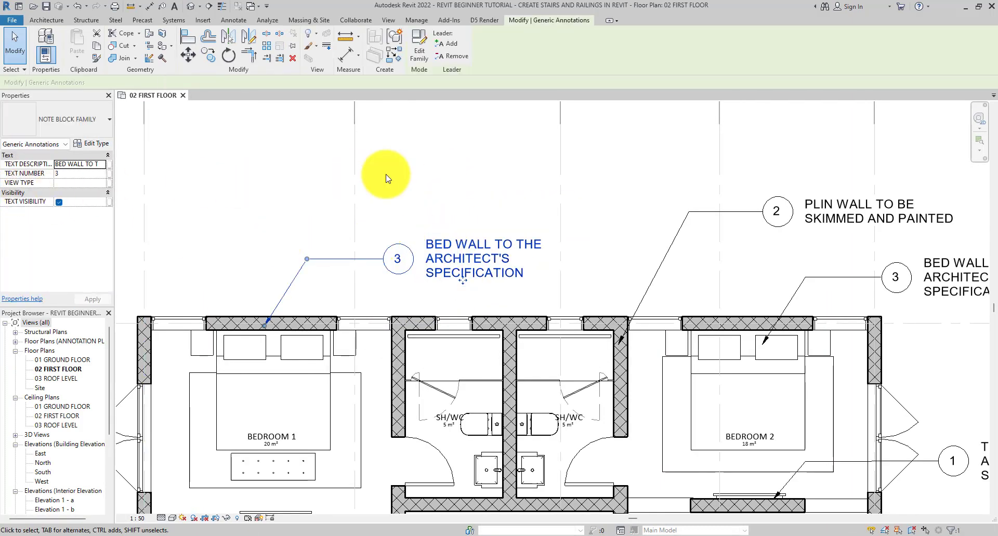
pyautogui.scroll(-2, 386, 177)
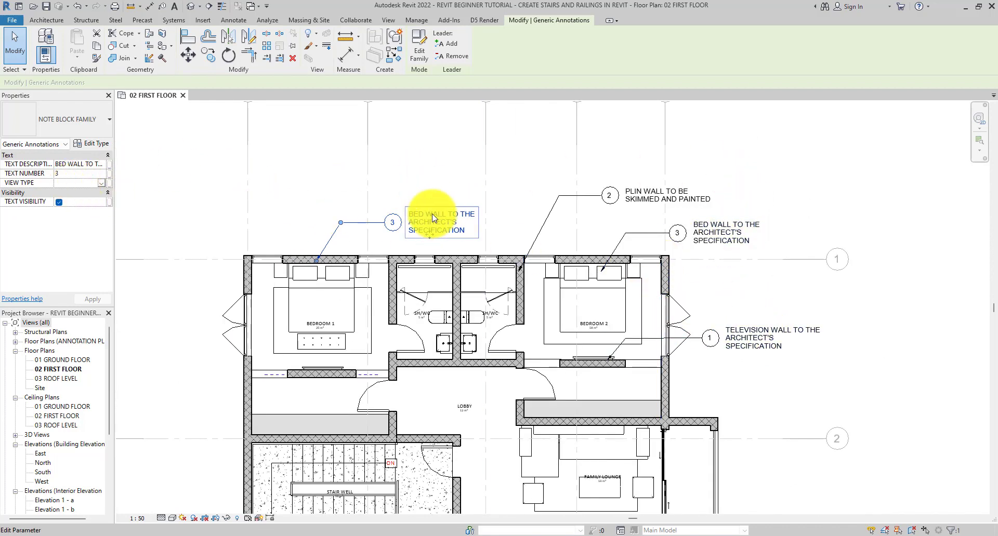
pyautogui.click(454, 174)
pyautogui.click(363, 223)
pyautogui.click(89, 184)
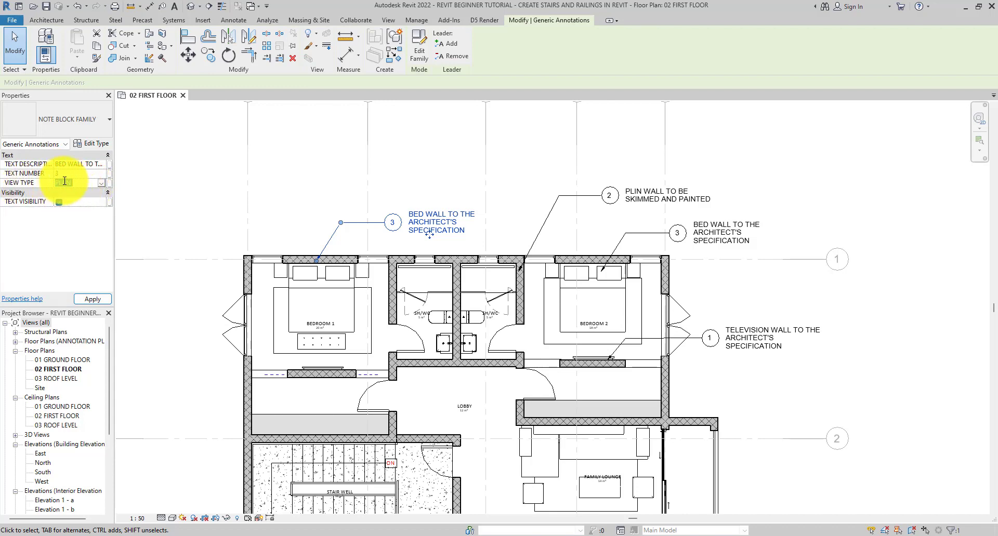
pyautogui.click(499, 194)
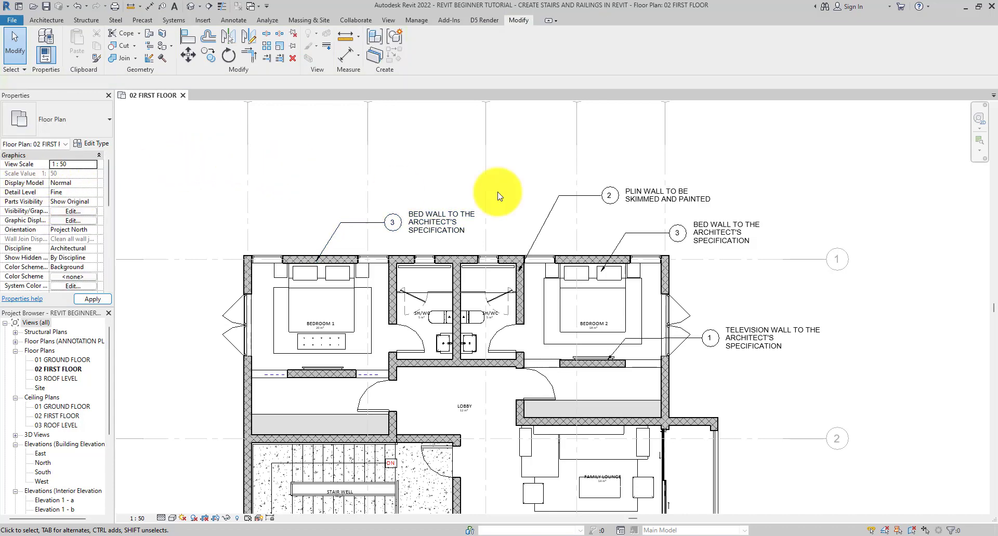
# Step: Set the VIEW TYPE to PLAN for note 2, Bedroom 2's note 3 and the television wall note together
pyautogui.click(650, 200)
pyautogui.keyDown('ctrl'); pyautogui.click(741, 269); pyautogui.keyUp('ctrl')
pyautogui.keyDown('ctrl'); pyautogui.click(763, 325); pyautogui.keyUp('ctrl')
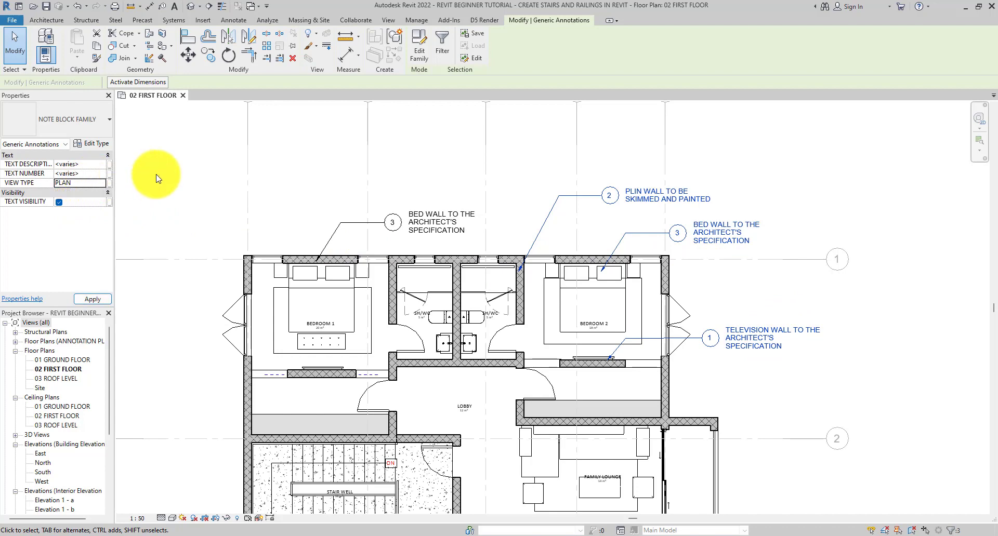
pyautogui.click(734, 217)
pyautogui.click(737, 238)
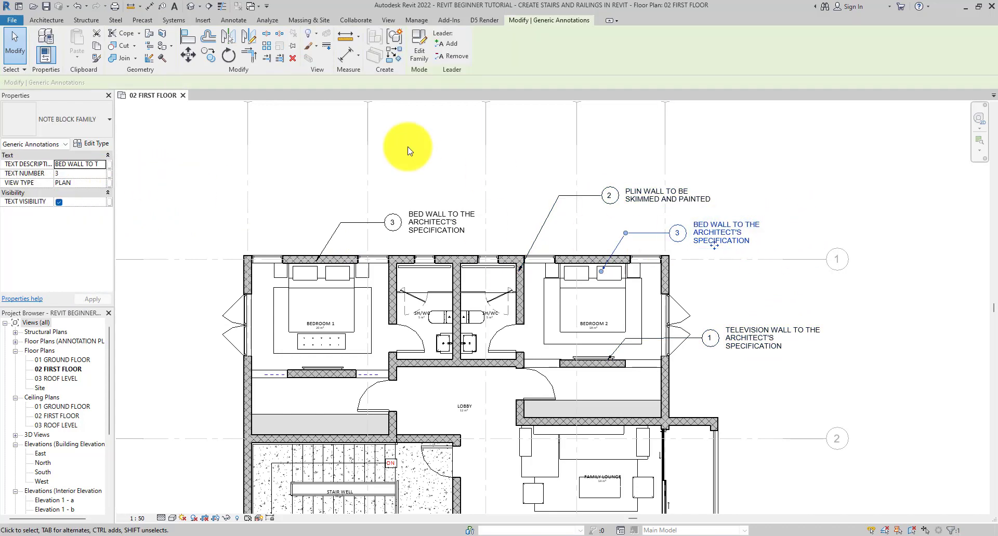
pyautogui.click(436, 161)
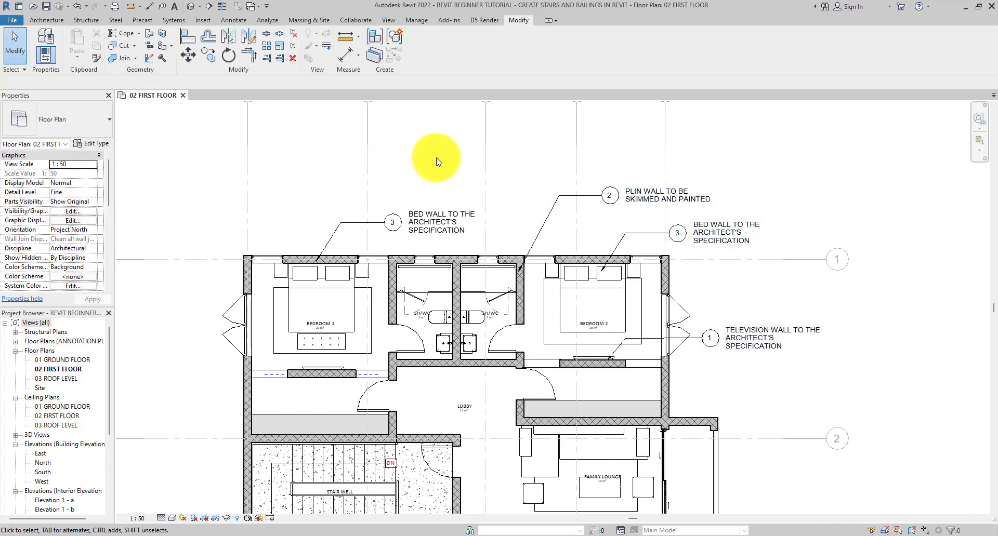
pyautogui.scroll(2, 442, 187)
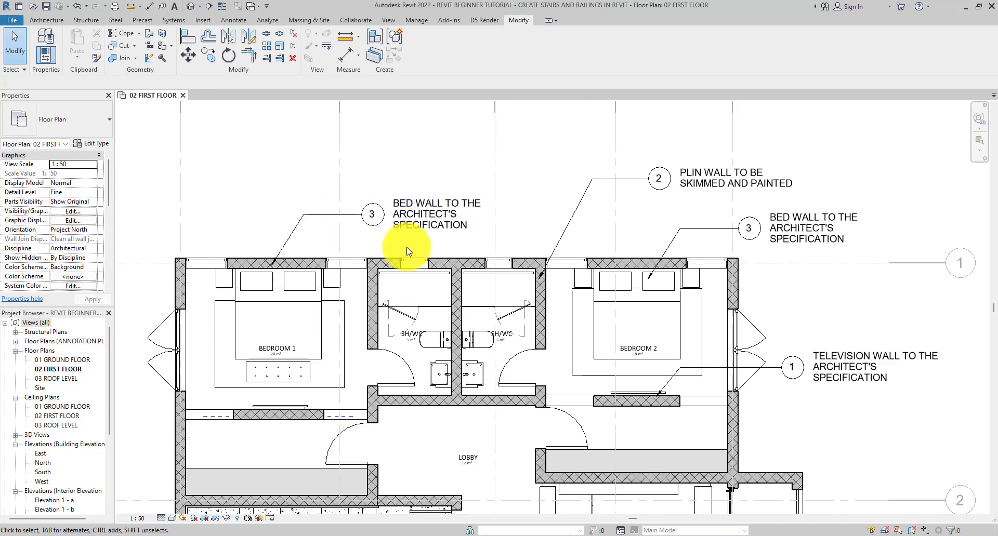
pyautogui.scroll(3, 367, 214)
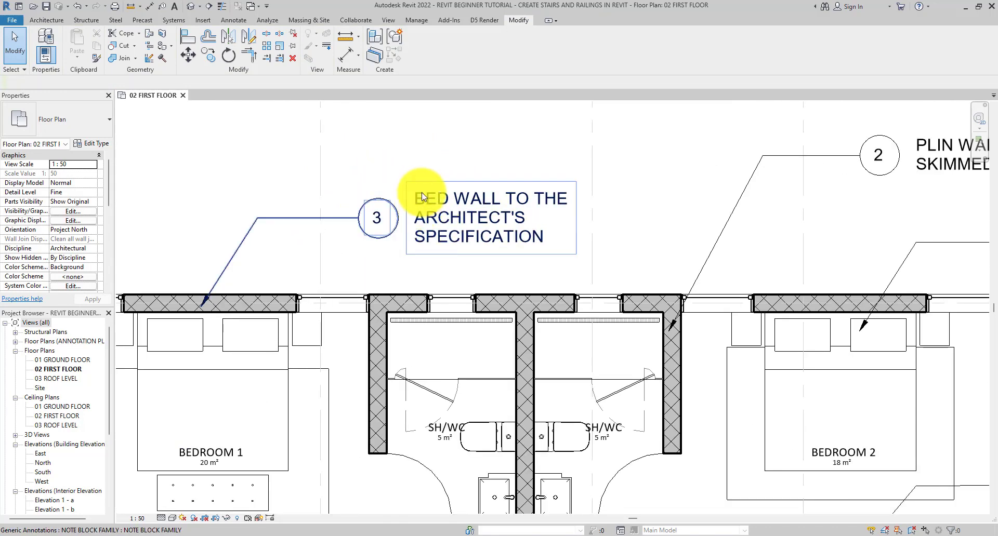
pyautogui.scroll(-3, 429, 228)
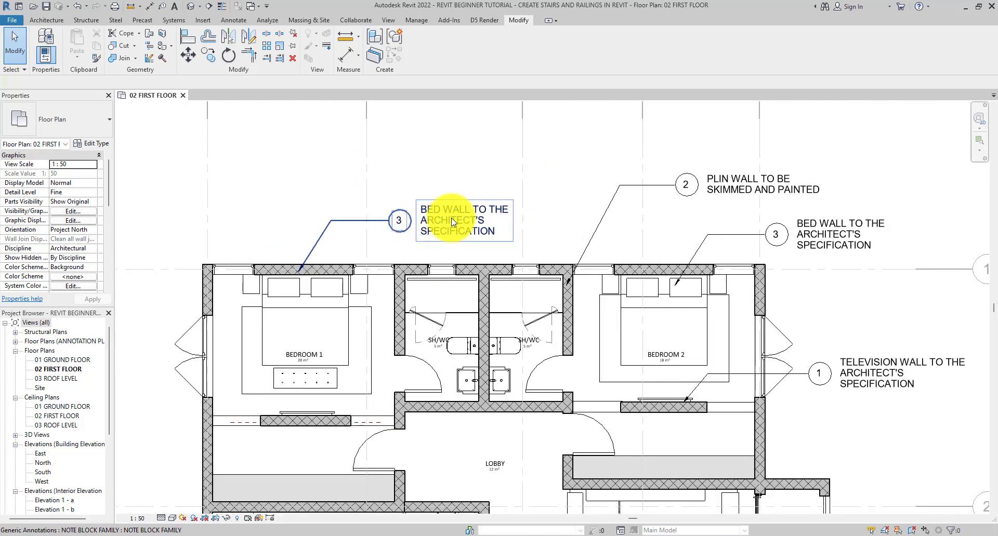
pyautogui.scroll(1, 431, 212)
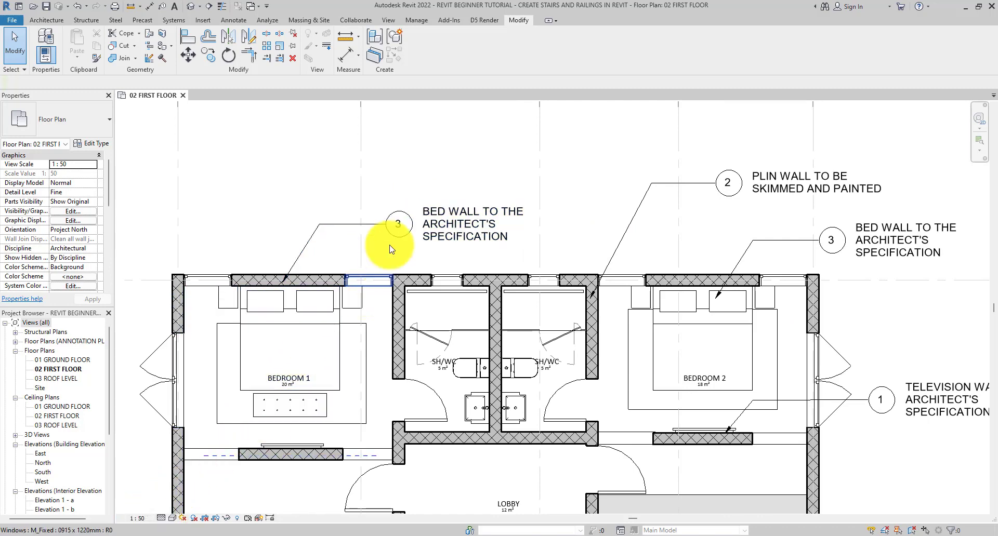
pyautogui.scroll(-3, 450, 173)
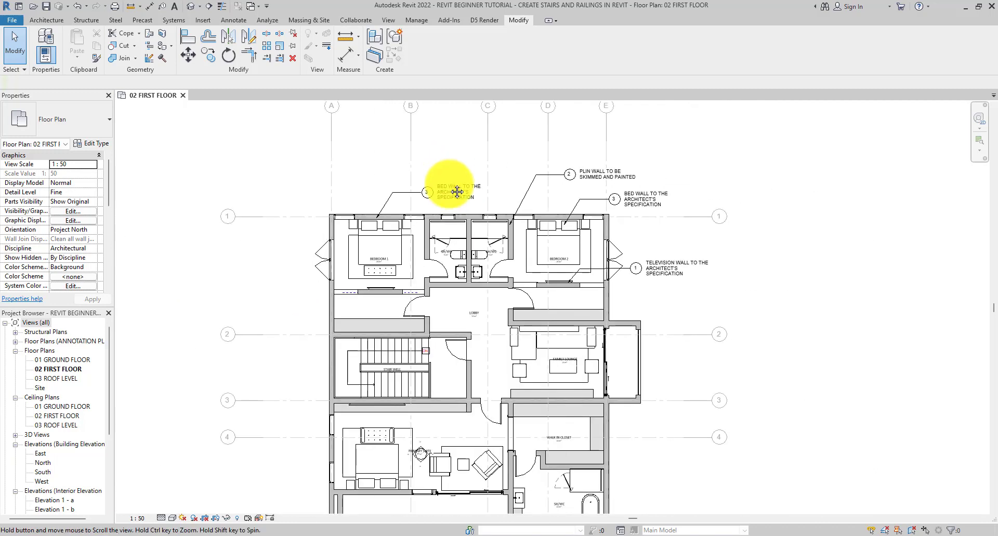
pyautogui.scroll(2, 442, 208)
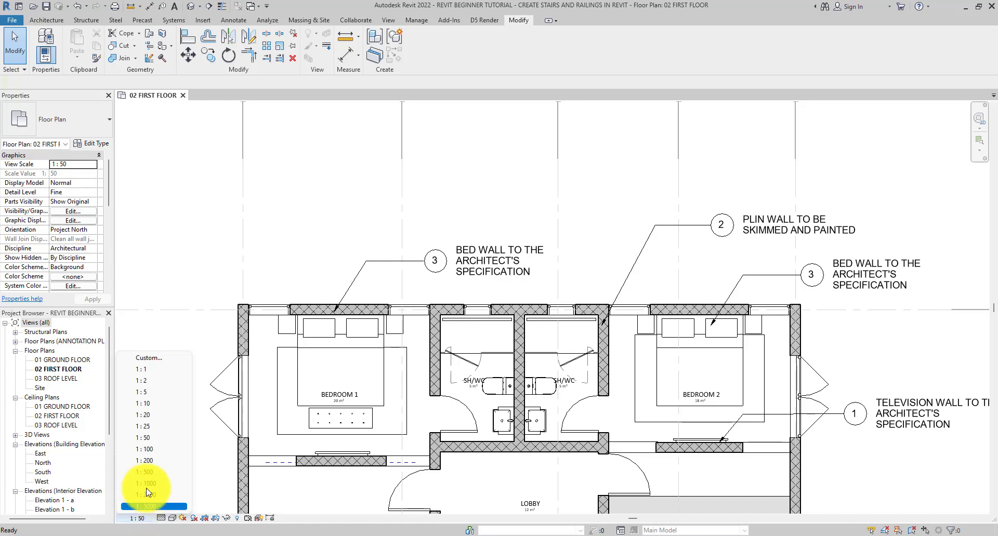
# Step: Set the first floor plan's view scale to 1:200
pyautogui.click(150, 460)
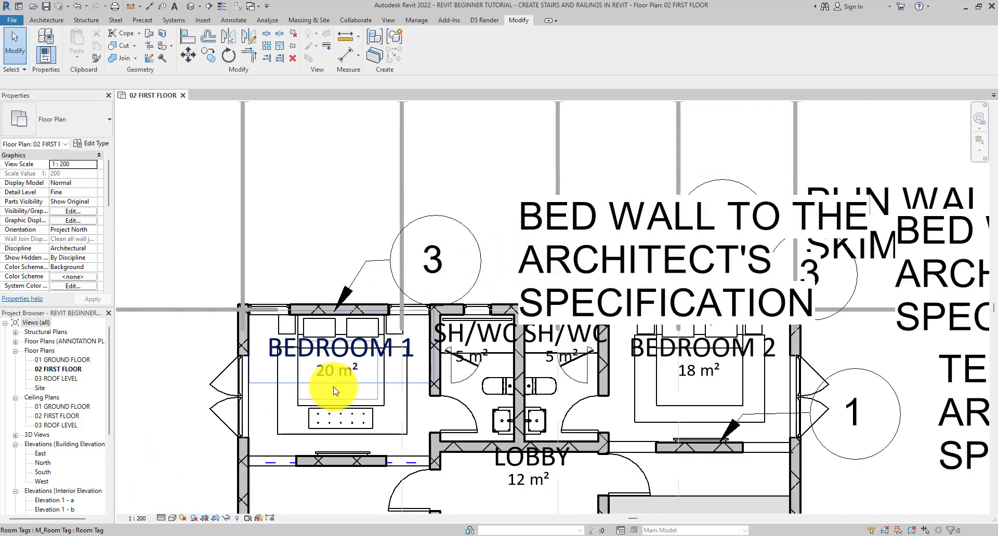
pyautogui.scroll(-3, 326, 282)
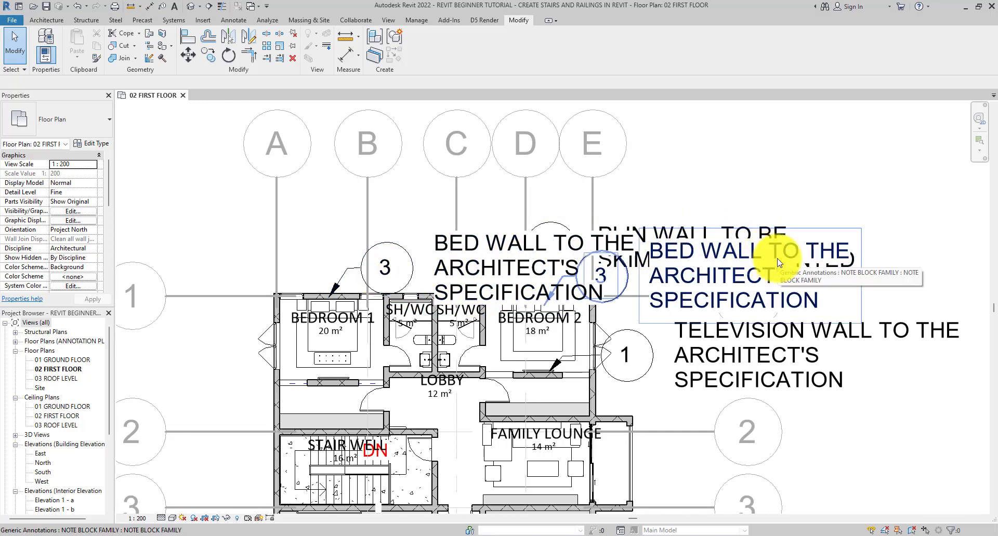
# Step: Select all note block annotations visible in the view and turn off their TEXT VISIBILITY
pyautogui.click(408, 273)
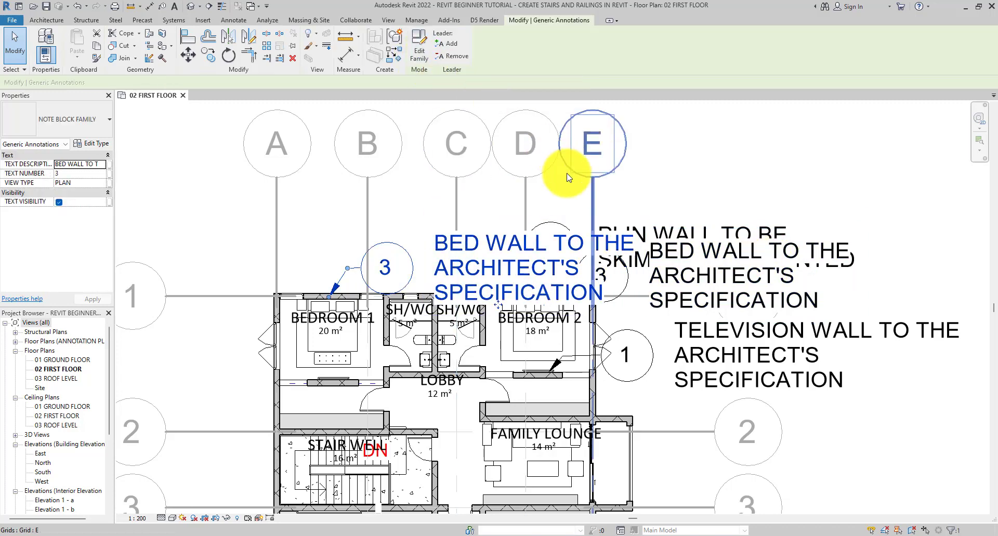
pyautogui.rightClick(403, 246)
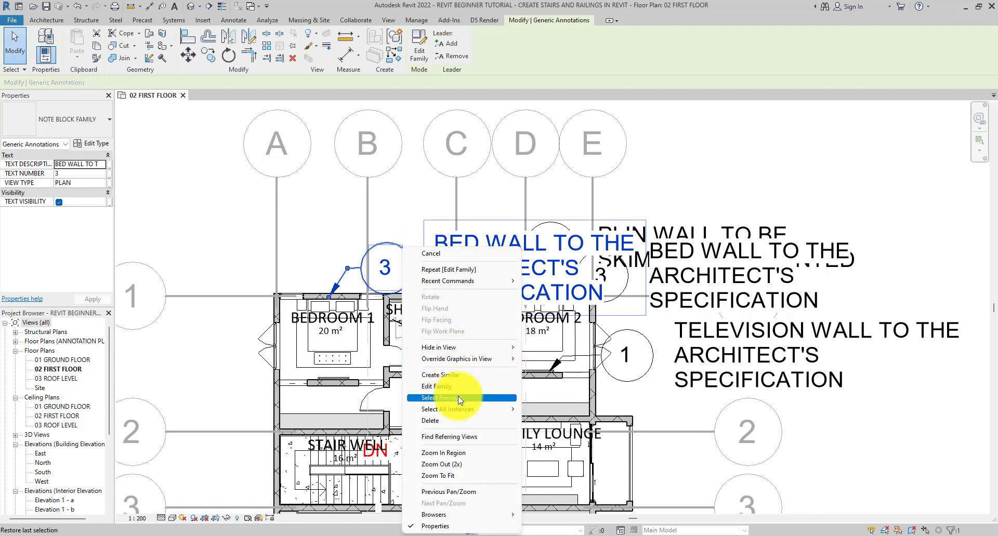
pyautogui.moveTo(464, 408)
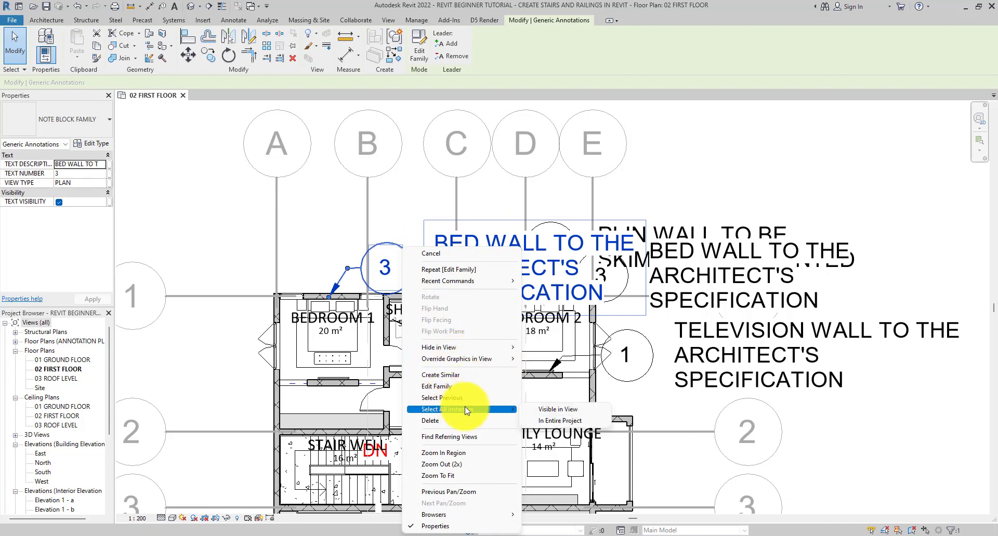
pyautogui.click(571, 409)
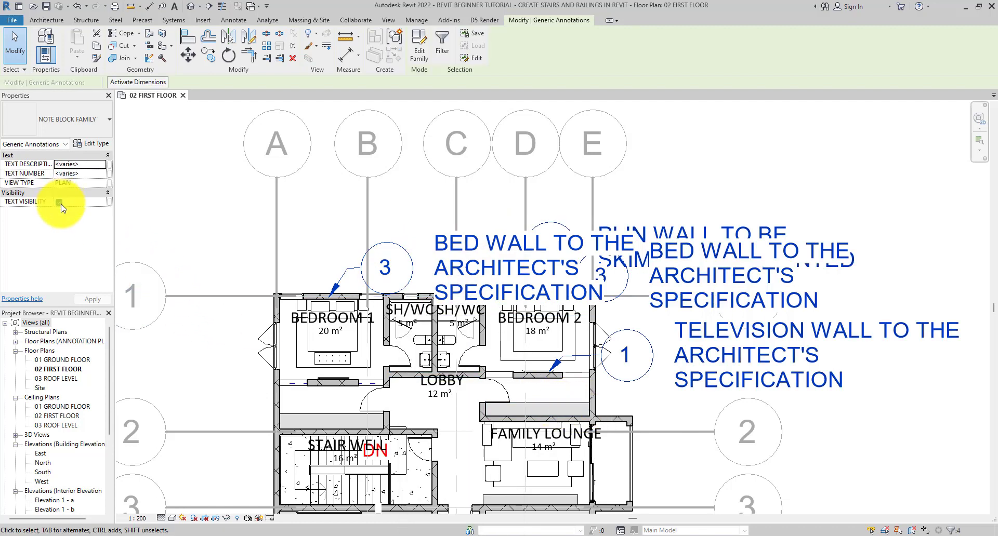
pyautogui.click(695, 229)
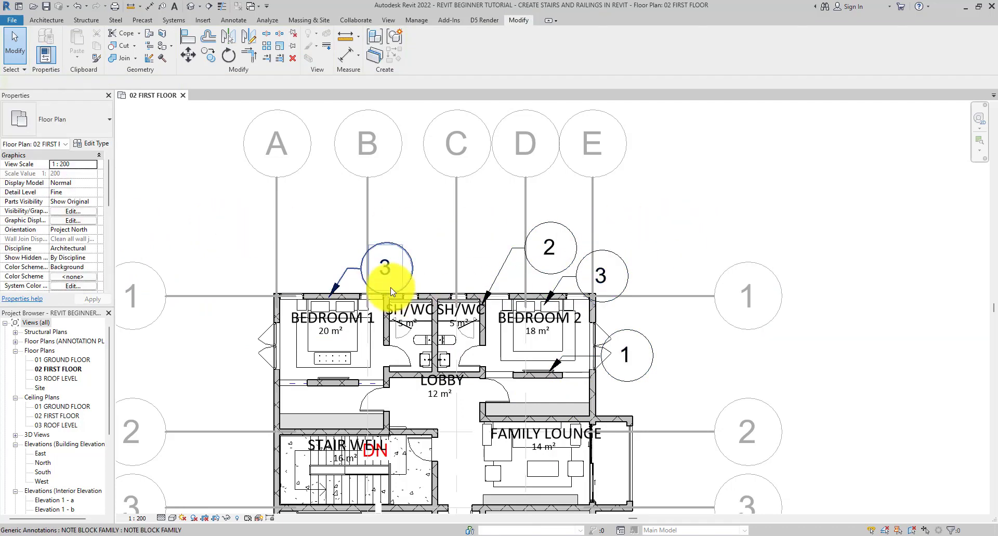
# Step: Set the first floor plan's view scale to 1:100 and clear the selection of Bedroom 1's note 3
pyautogui.click(383, 283)
pyautogui.scroll(3, 383, 283)
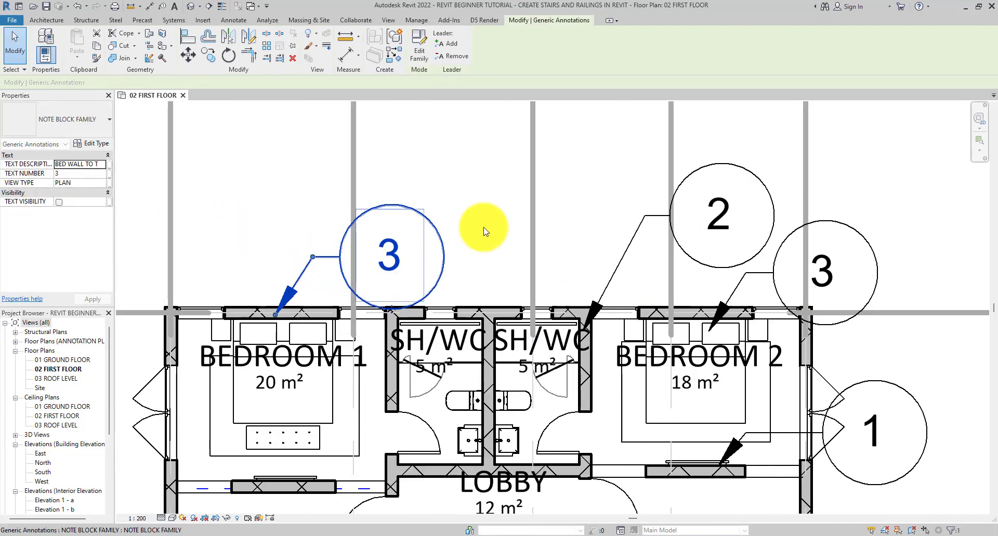
pyautogui.scroll(-3, 494, 226)
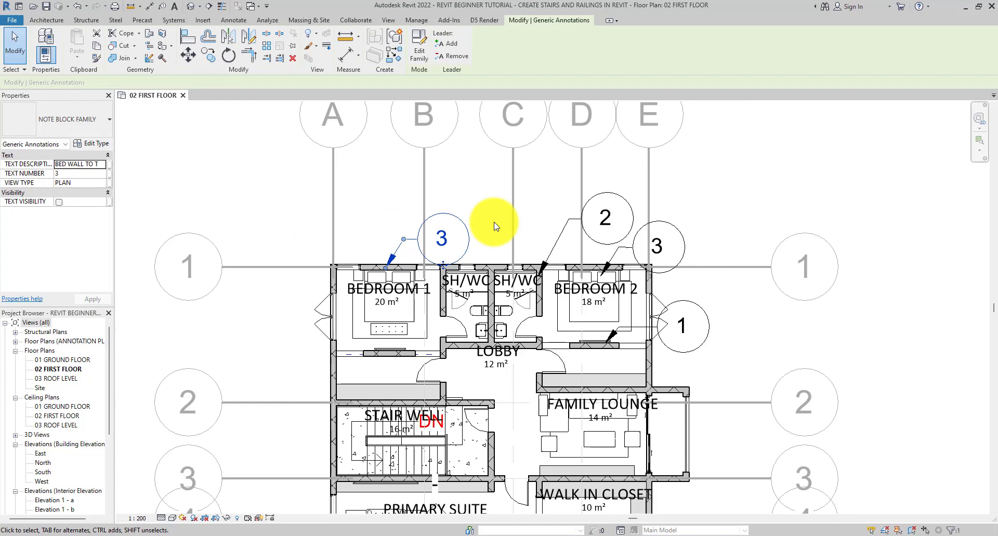
pyautogui.scroll(-2, 494, 226)
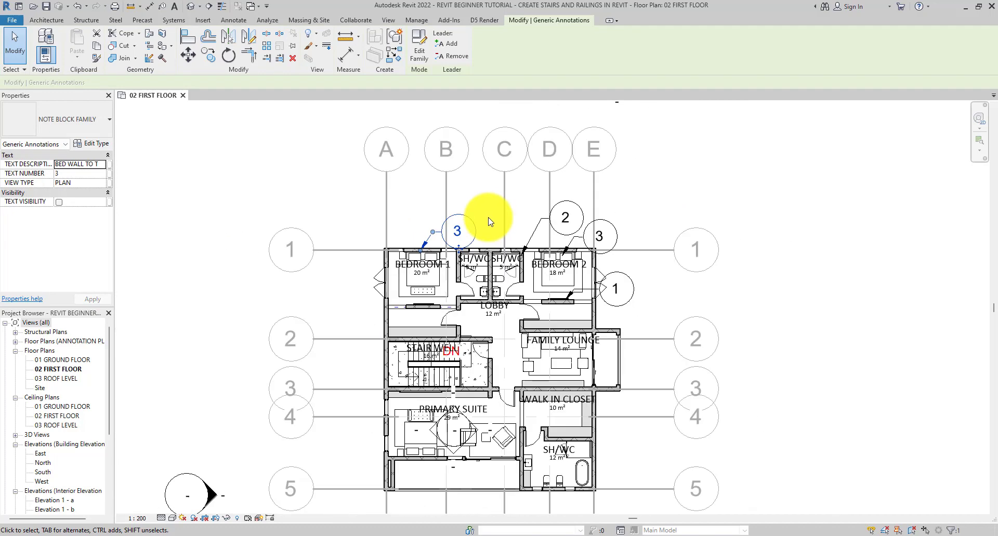
pyautogui.scroll(1, 567, 219)
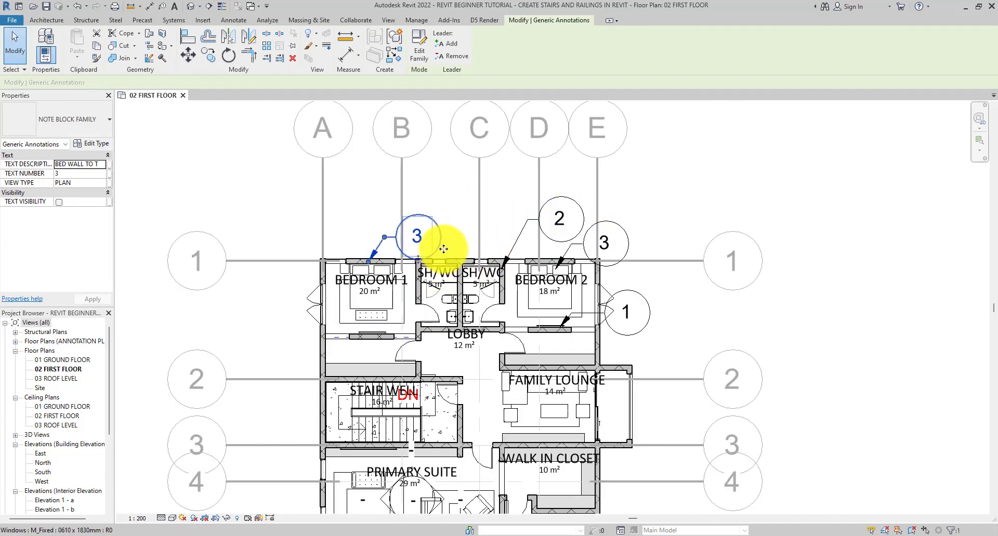
pyautogui.scroll(1, 443, 225)
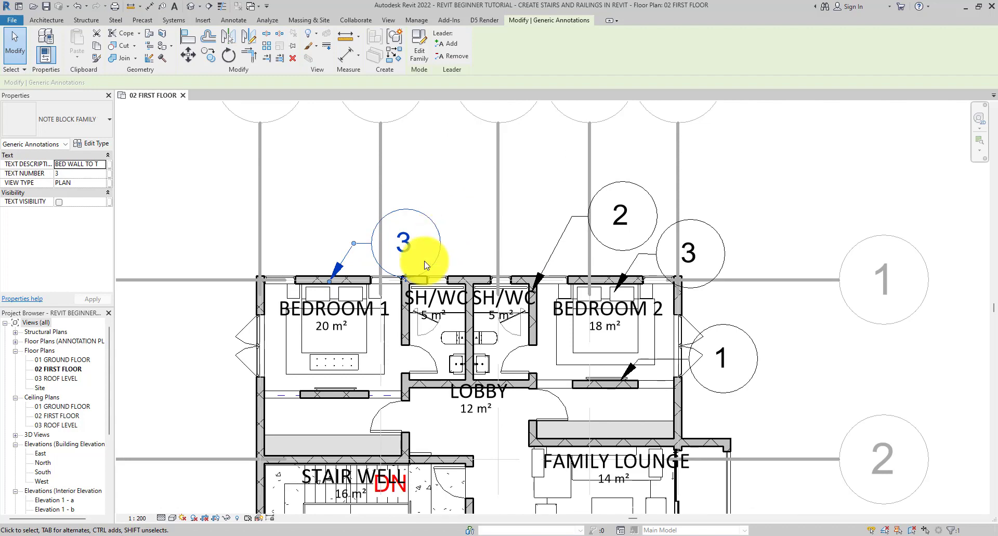
pyautogui.click(136, 518)
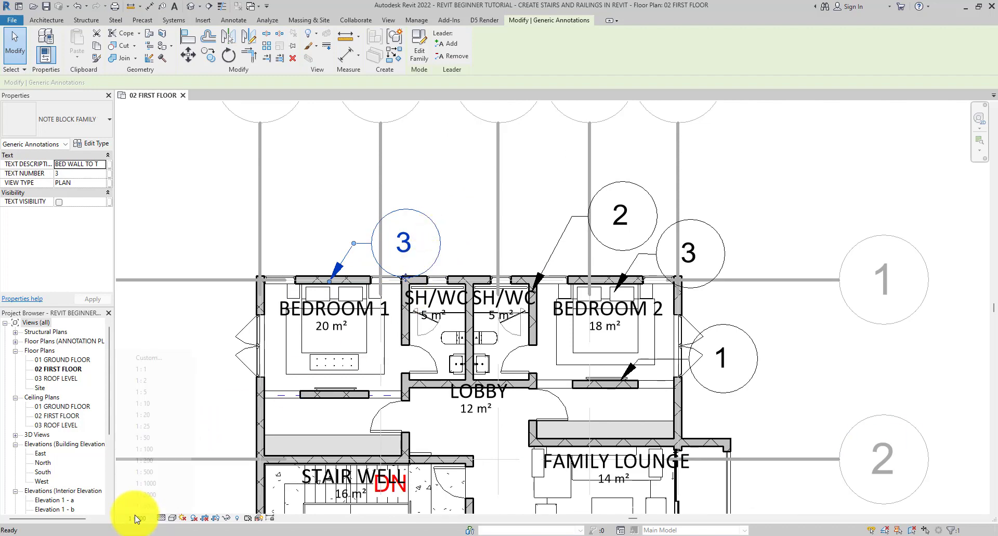
pyautogui.click(146, 448)
pyautogui.click(513, 221)
pyautogui.scroll(2, 457, 241)
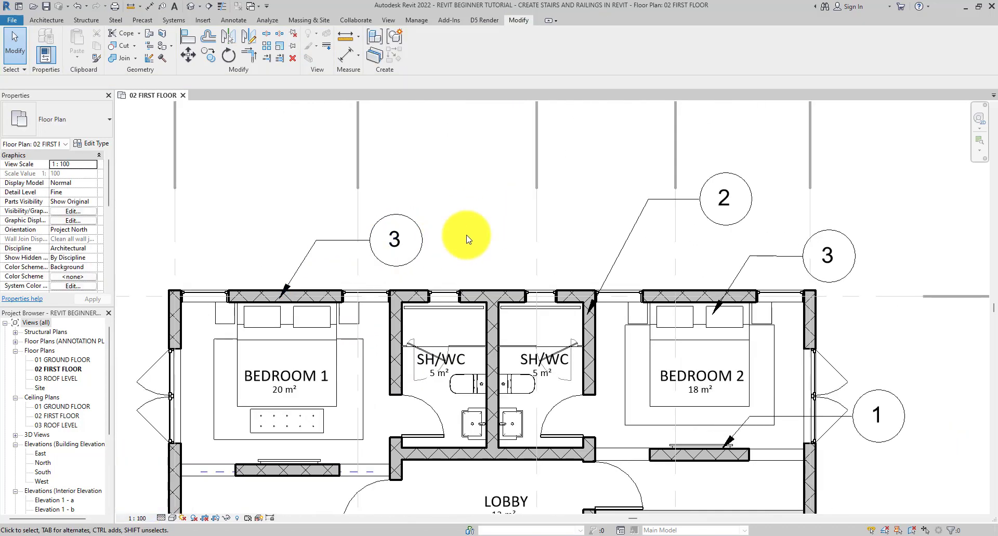
# Step: Turn on TEXT VISIBILITY for note 2 and correct its description to PLAIN WALL TO BE SKIMMED AND PAINTED
pyautogui.scroll(-3, 467, 239)
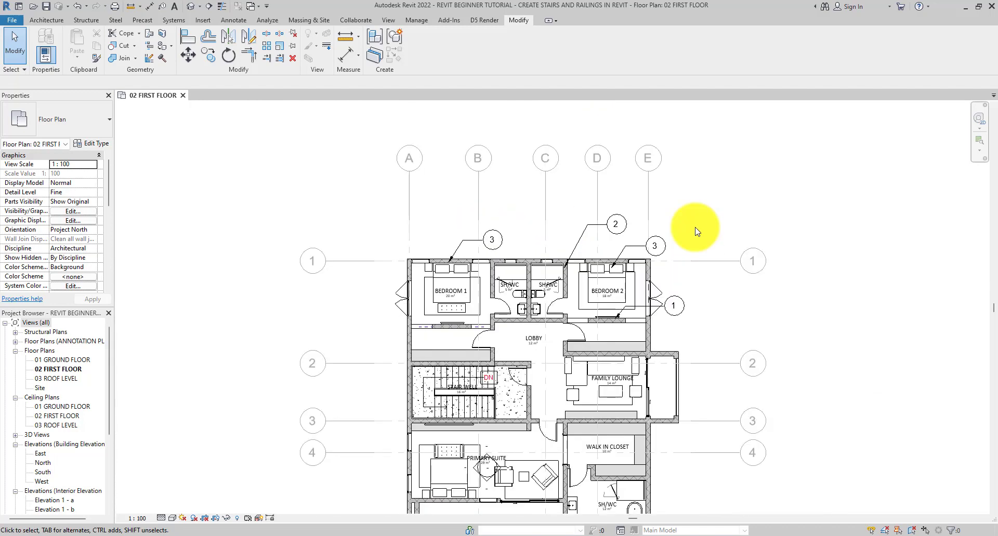
pyautogui.scroll(2, 658, 247)
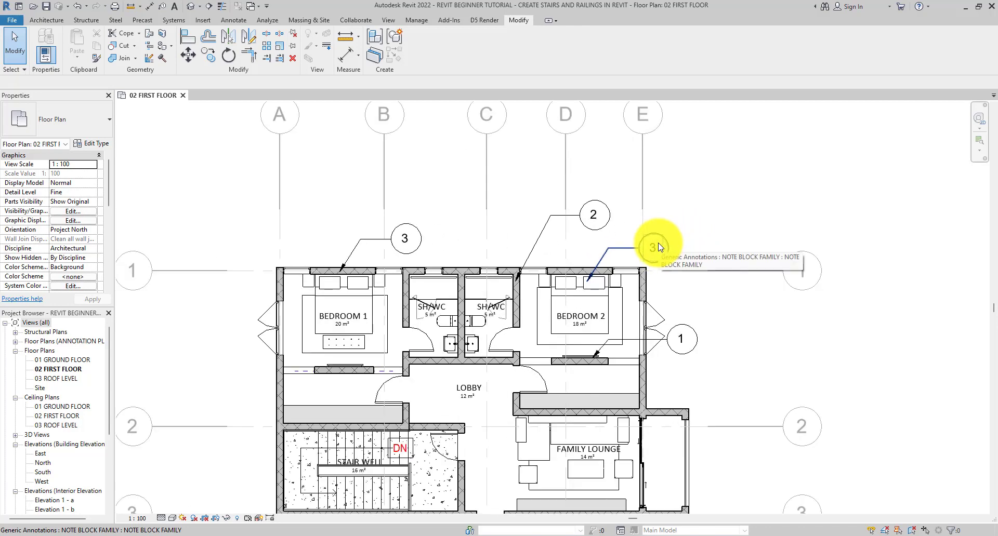
pyautogui.moveTo(658, 246); pyautogui.dragTo(663, 291, button='middle')
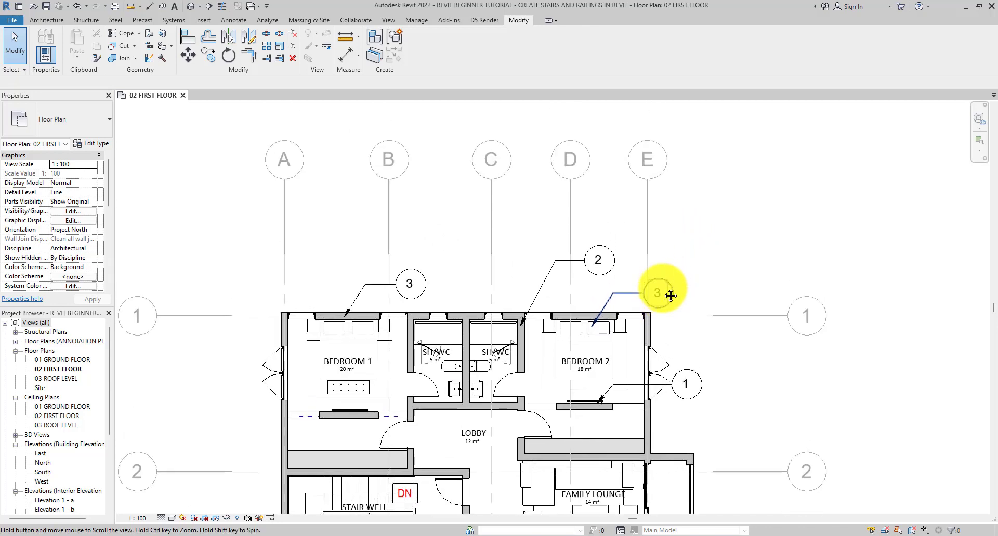
pyautogui.click(567, 269)
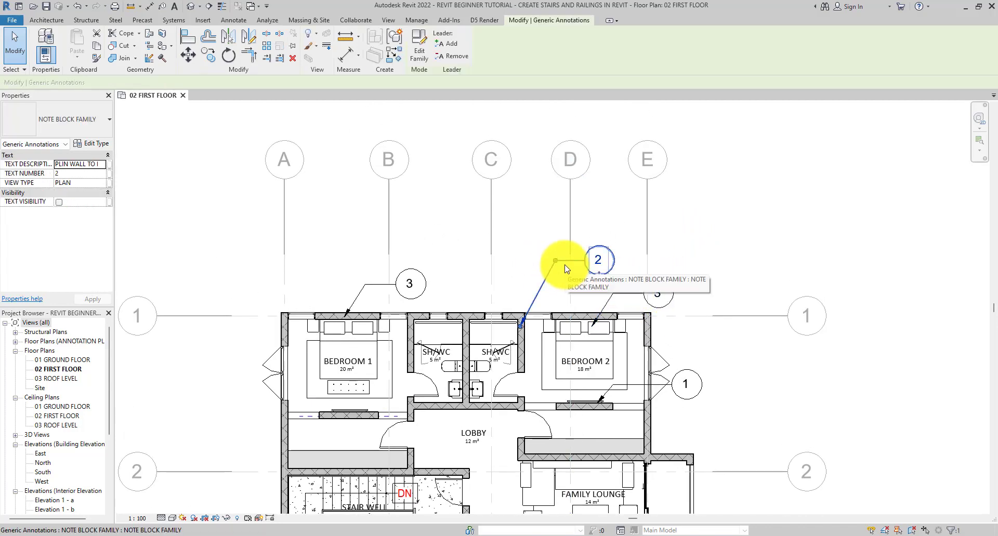
pyautogui.click(686, 268)
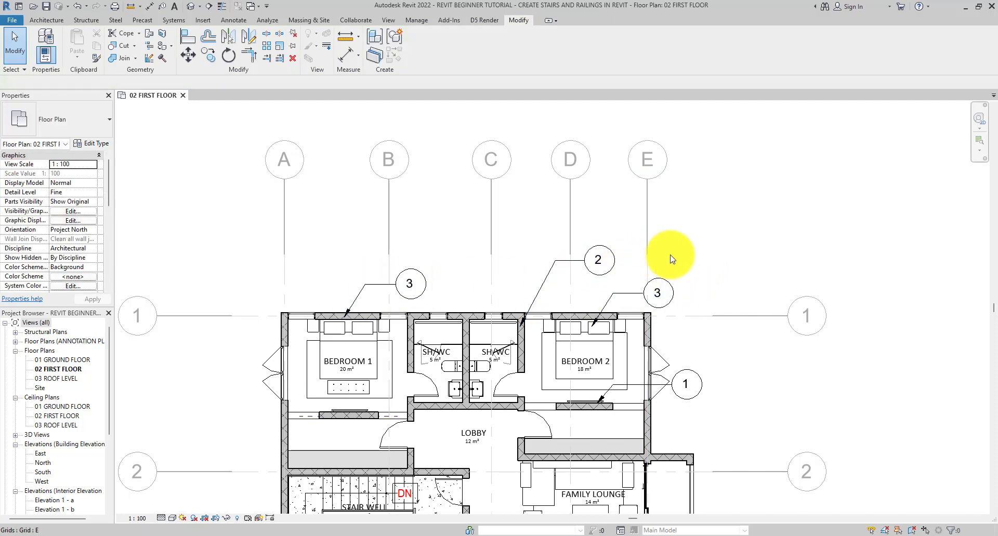
pyautogui.click(561, 265)
pyautogui.click(87, 165)
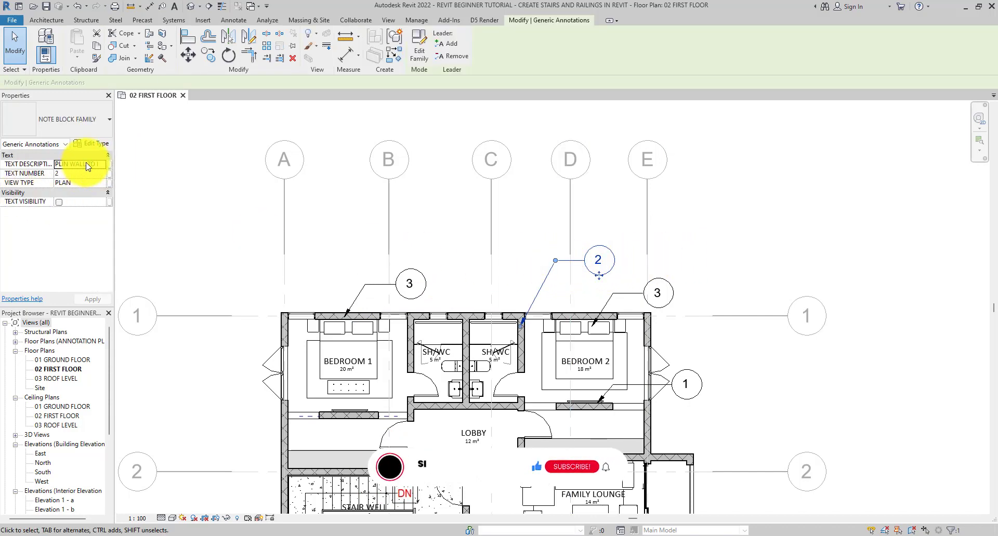
pyautogui.click(59, 201)
pyautogui.click(650, 259)
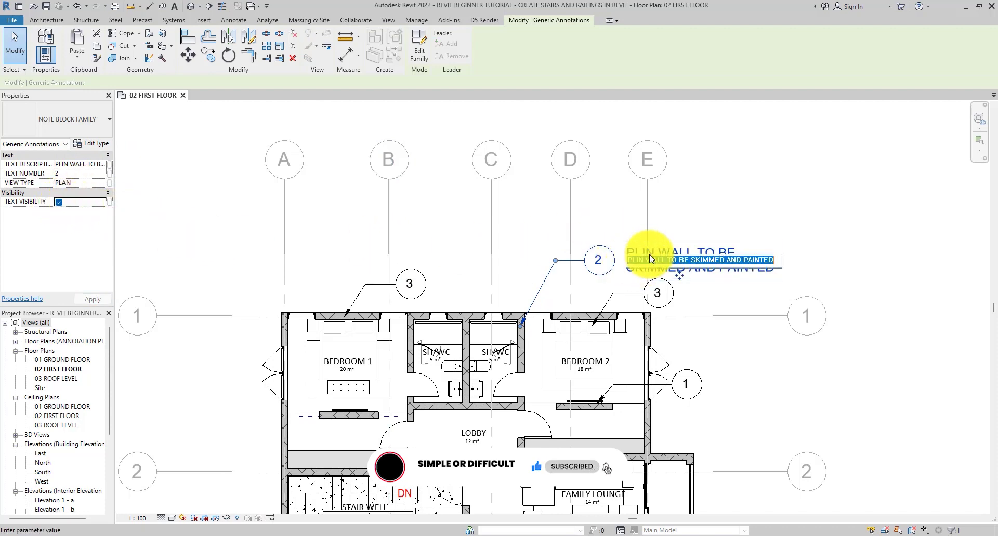
pyautogui.click(644, 266)
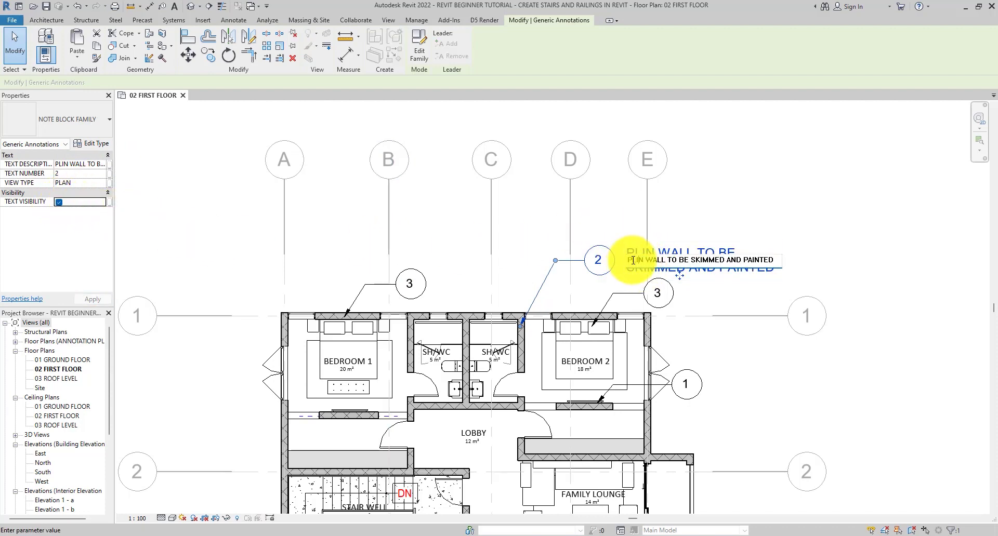
pyautogui.write('A')
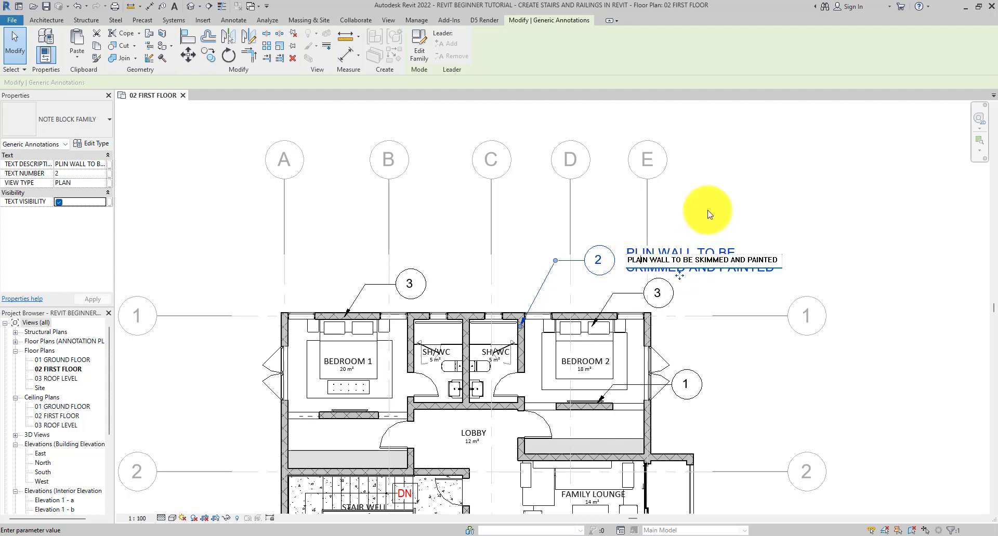
pyautogui.click(706, 228)
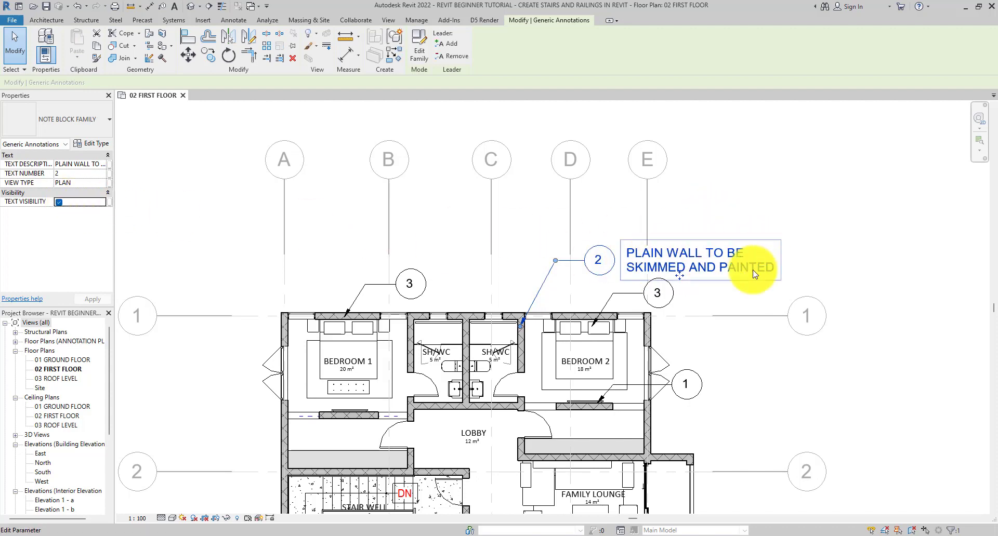
# Step: Turn off TEXT VISIBILITY for note 2 so only its numbered circle and leader show
pyautogui.click(554, 239)
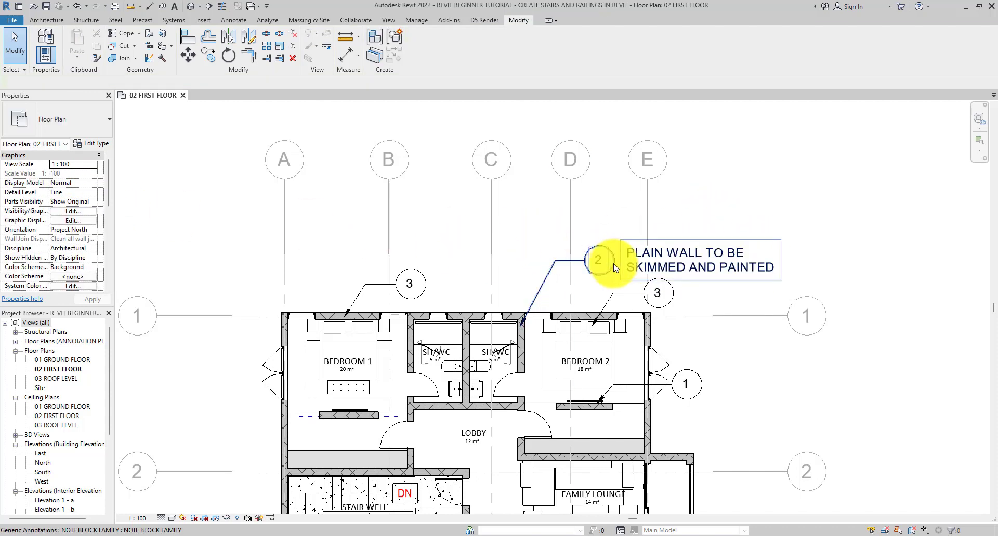
pyautogui.click(574, 261)
pyautogui.click(59, 202)
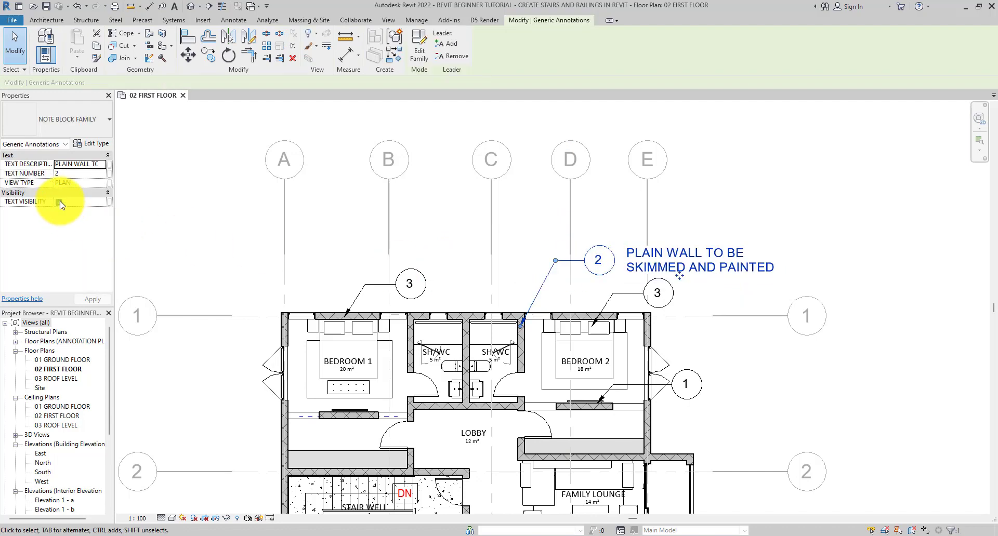
pyautogui.click(691, 260)
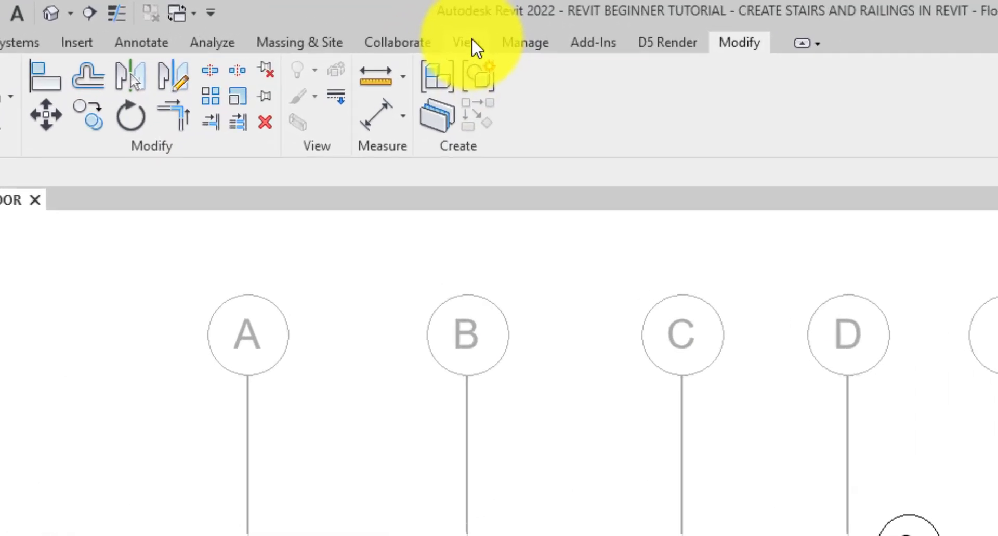
# Step: Create a new note block schedule based on NOTE BLOCK FAMILY, keeping the name Note Block
pyautogui.click(472, 41)
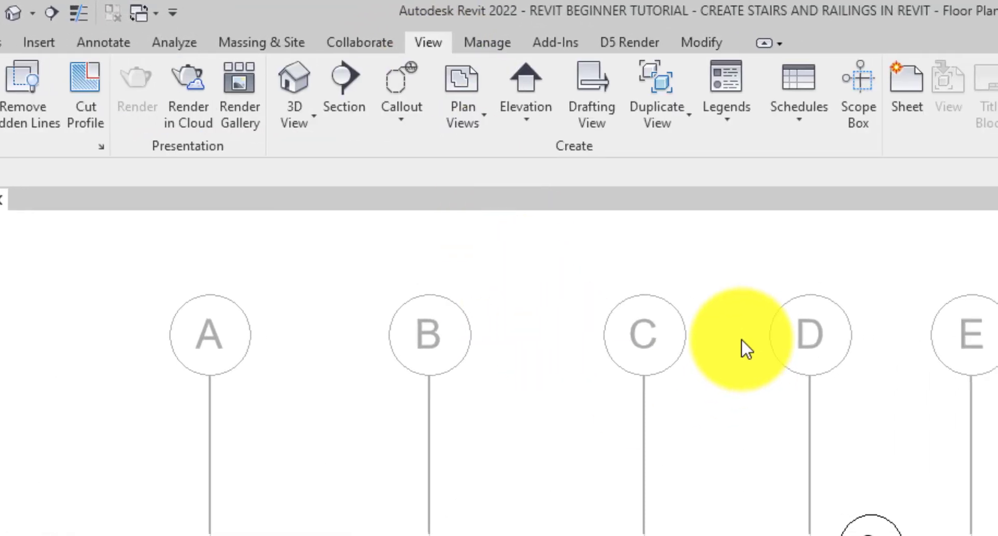
pyautogui.click(543, 125)
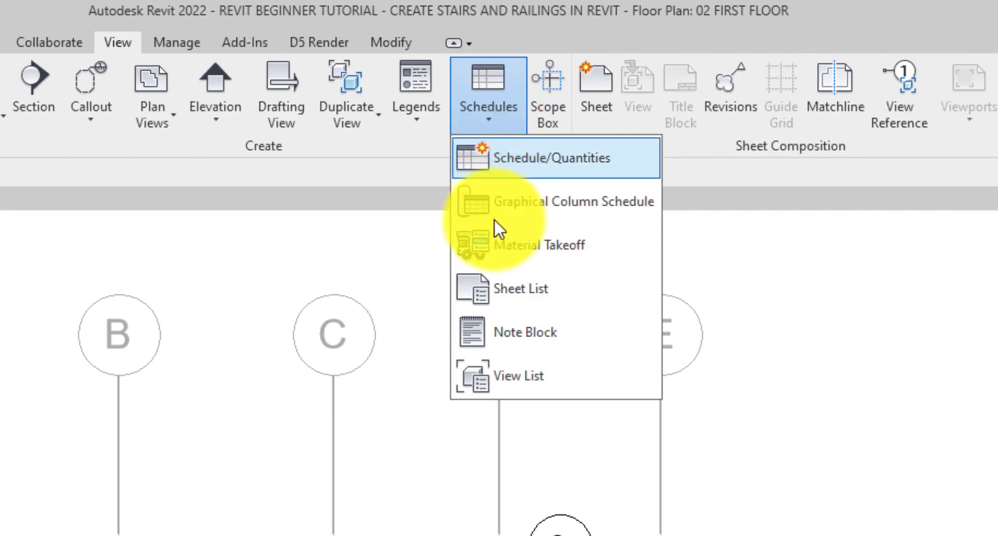
pyautogui.click(510, 333)
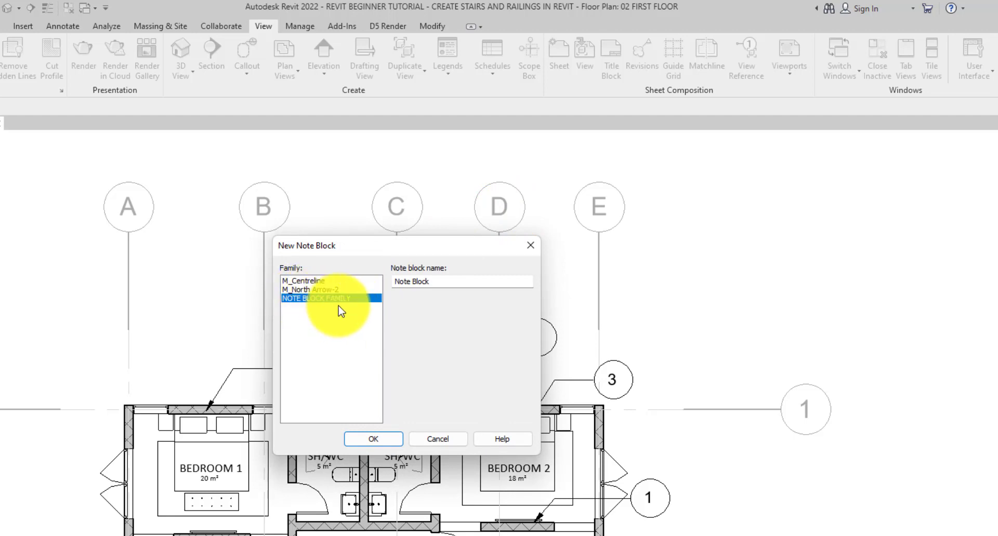
pyautogui.click(370, 438)
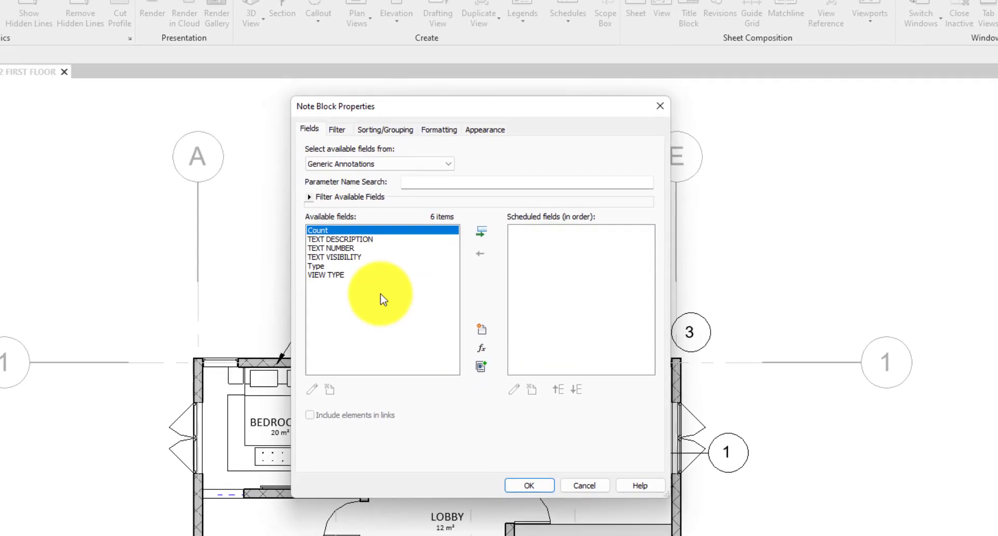
# Step: Add TEXT NUMBER and TEXT DESCRIPTION, in that order, as the note block's scheduled fields and generate the schedule
pyautogui.click(349, 248)
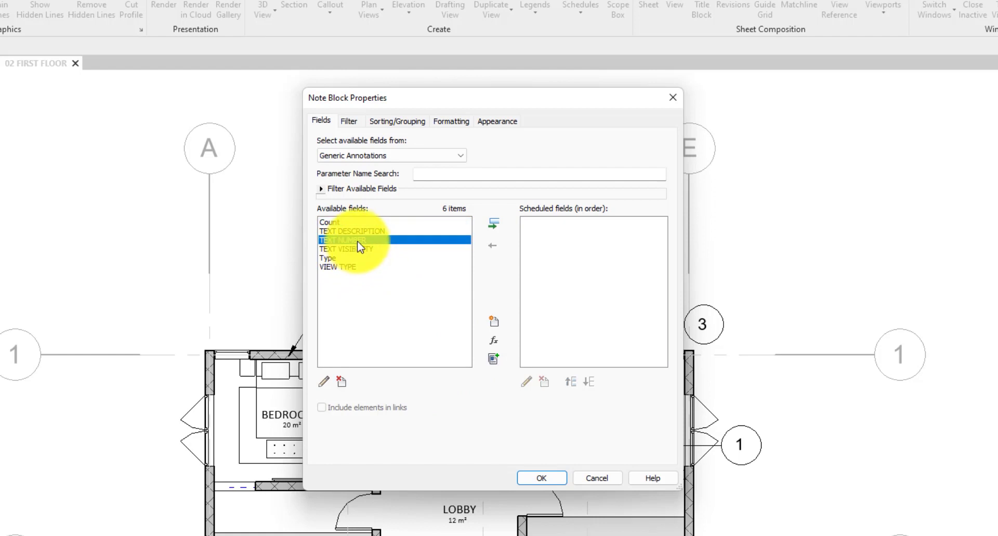
pyautogui.click(500, 227)
pyautogui.click(462, 232)
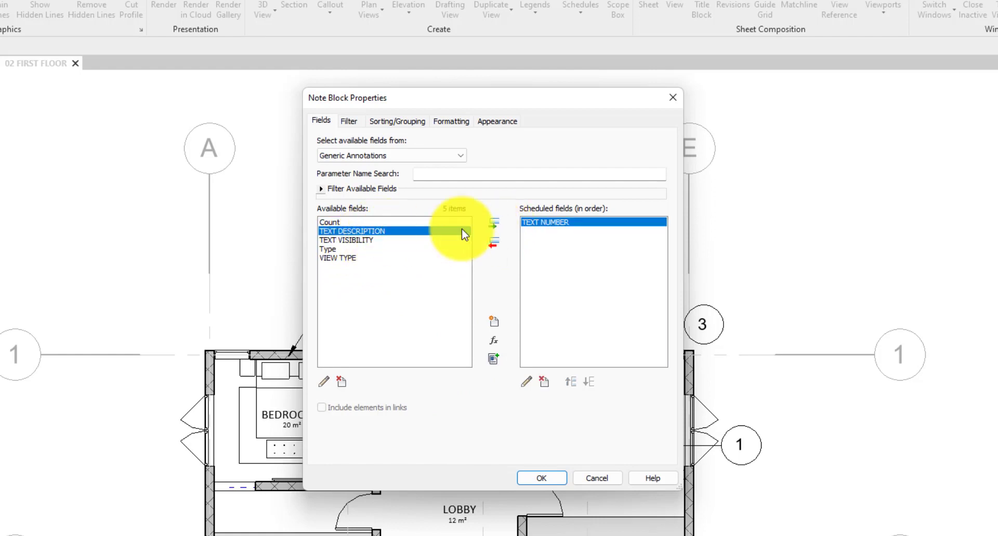
pyautogui.click(494, 227)
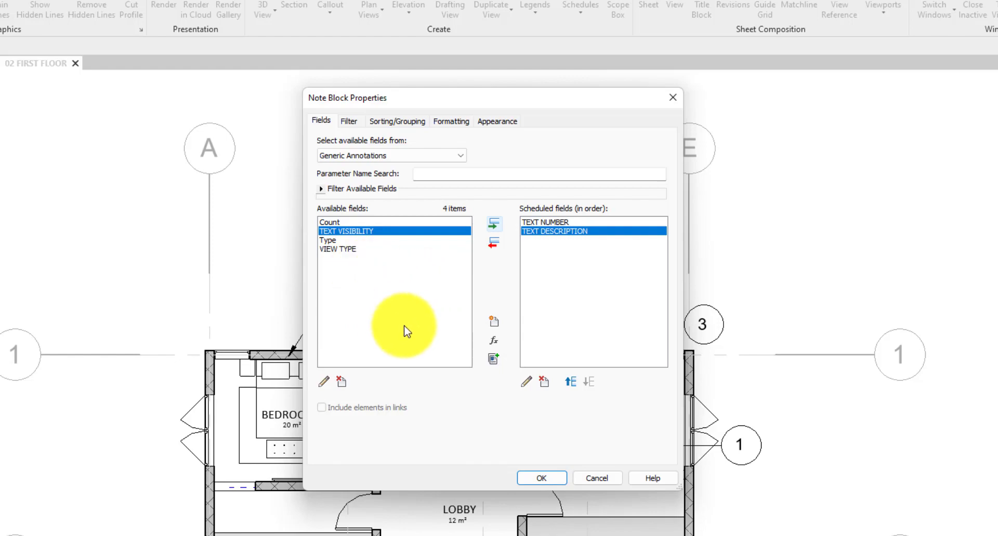
pyautogui.click(541, 478)
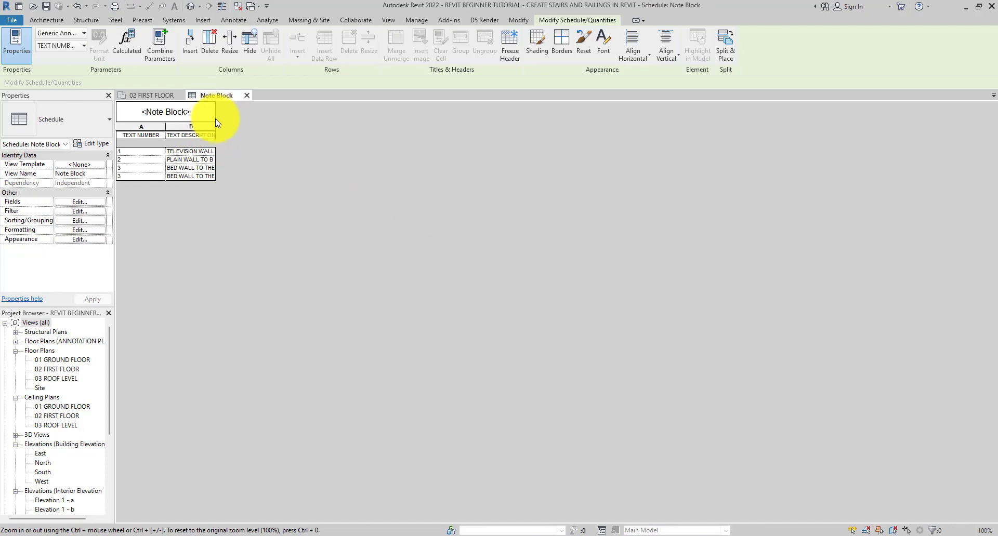
# Step: Widen the TEXT DESCRIPTION column of the note block schedule so the full descriptions fit
pyautogui.moveTo(215, 122); pyautogui.dragTo(432, 135)
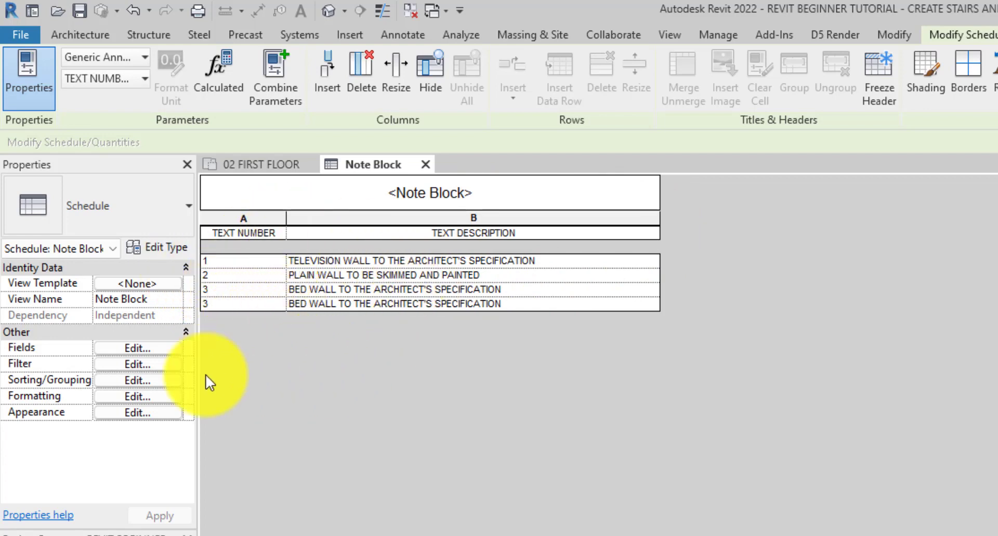
# Step: In the 02 FIRST FLOOR plan, copy note 1 from Bedroom 2's television wall to the television wall in Bedroom 1
pyautogui.click(249, 165)
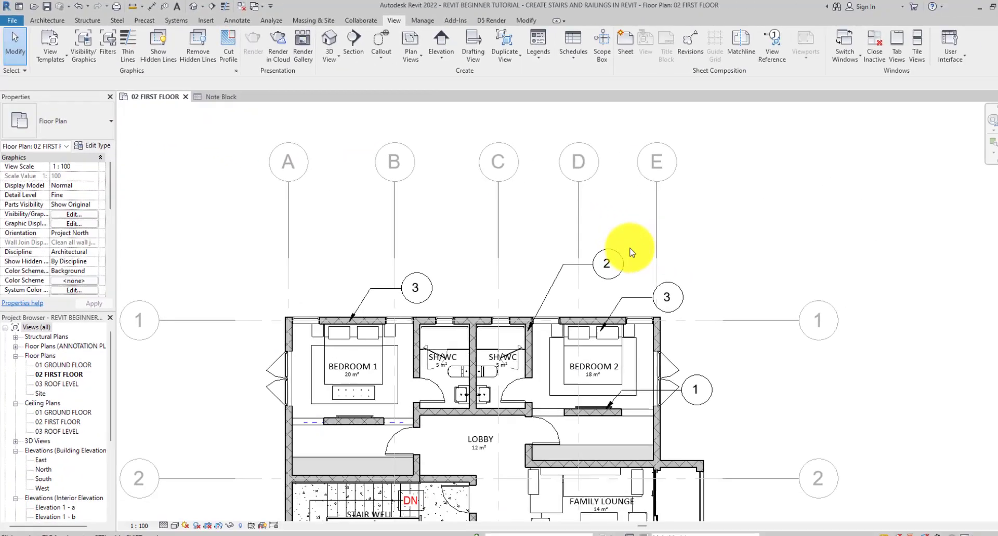
pyautogui.scroll(-3, 630, 252)
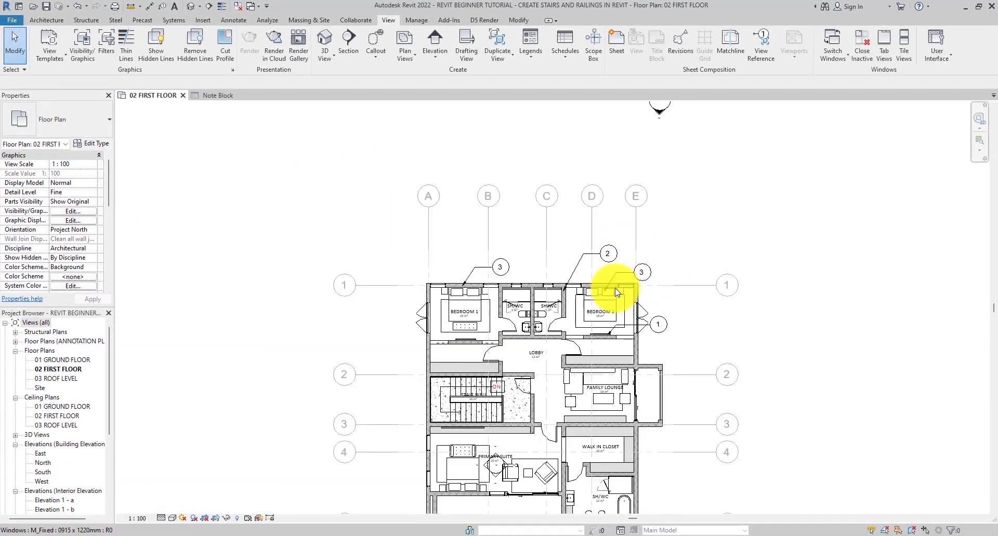
pyautogui.scroll(3, 638, 331)
pyautogui.click(623, 323)
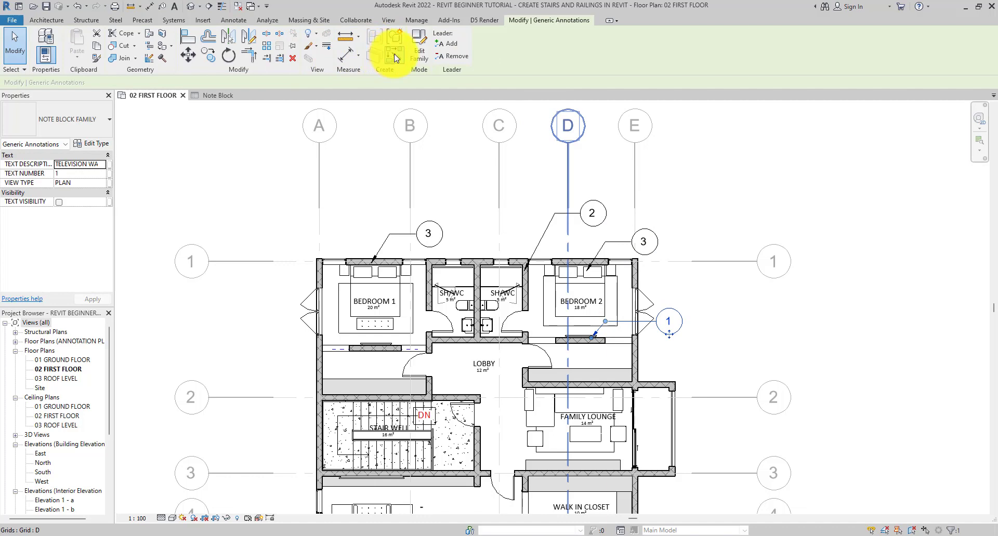
pyautogui.click(207, 55)
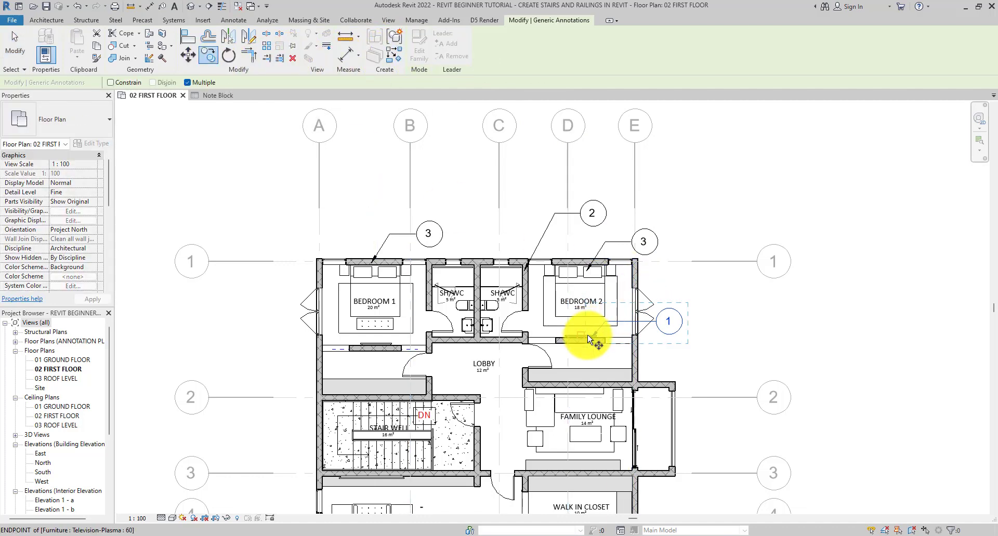
pyautogui.click(373, 342)
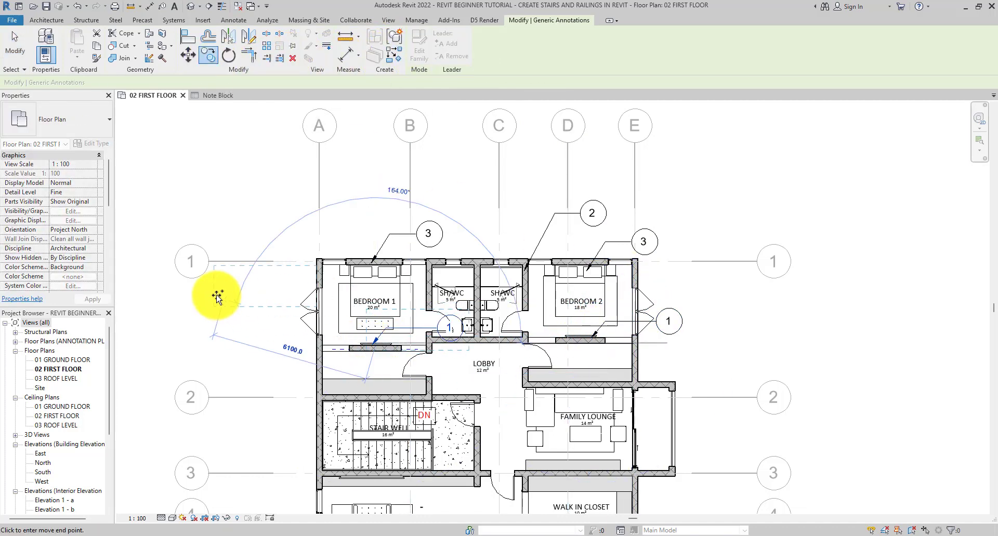
pyautogui.click(15, 46)
# Step: Move the copied note 1 circle outside Bedroom 1's exterior wall and adjust its leader elbow, keeping the arrow on the television wall
pyautogui.scroll(2, 416, 327)
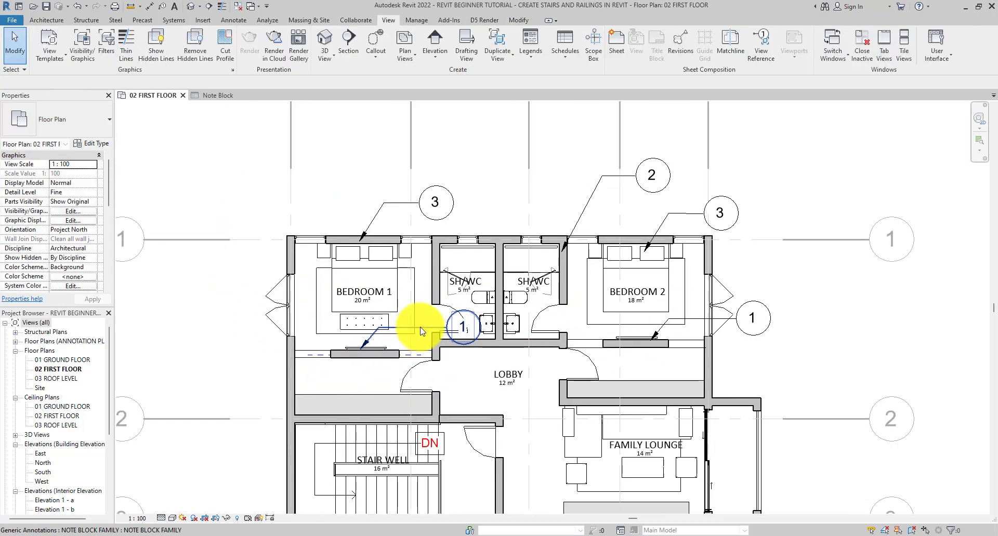
pyautogui.click(455, 332)
pyautogui.moveTo(457, 344); pyautogui.dragTo(226, 335)
pyautogui.moveTo(140, 312); pyautogui.dragTo(308, 310)
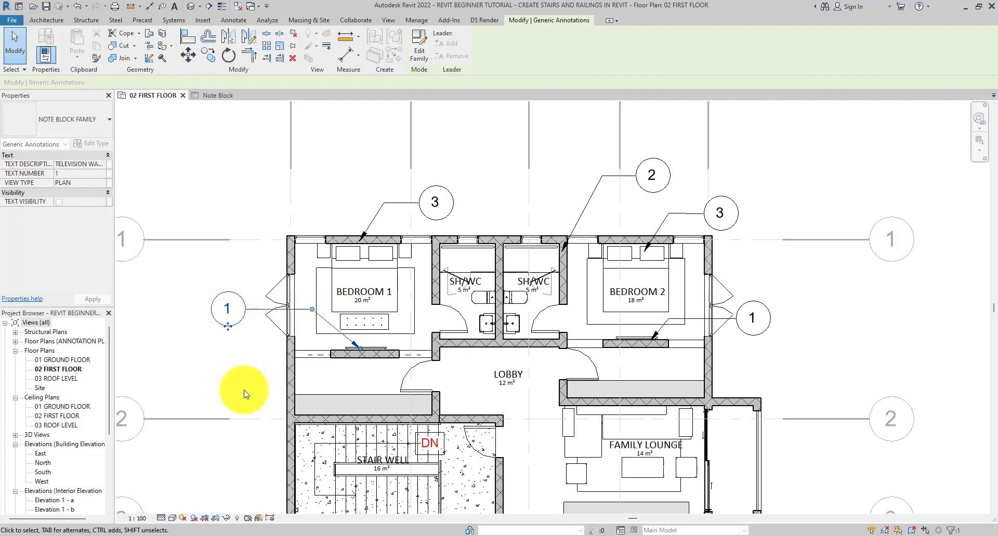
pyautogui.click(234, 305)
pyautogui.scroll(-3, 255, 291)
pyautogui.scroll(3, 243, 306)
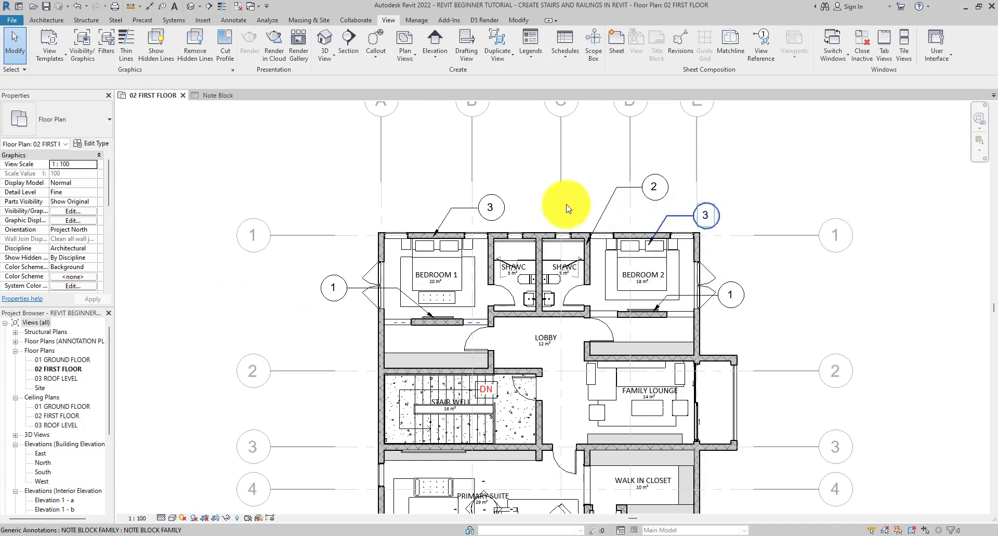
# Step: Sort the Note Block schedule by TEXT NUMBER and then by TEXT DESCRIPTION, both ascending
pyautogui.click(219, 97)
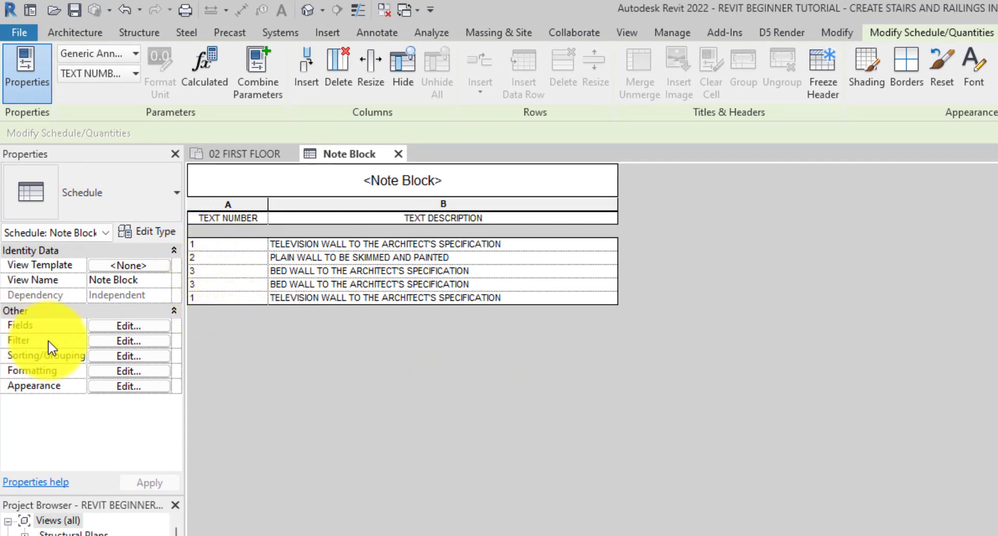
pyautogui.click(120, 358)
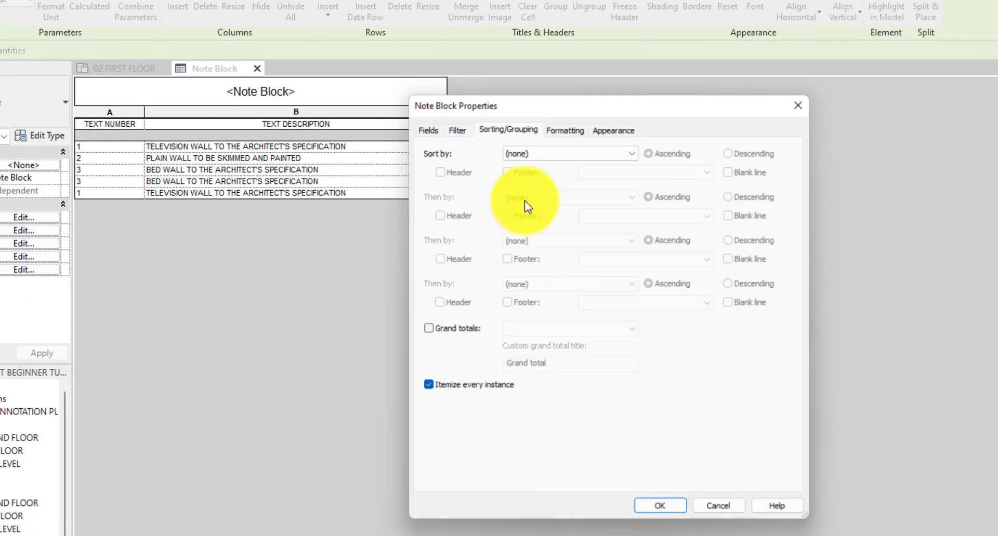
pyautogui.click(495, 118)
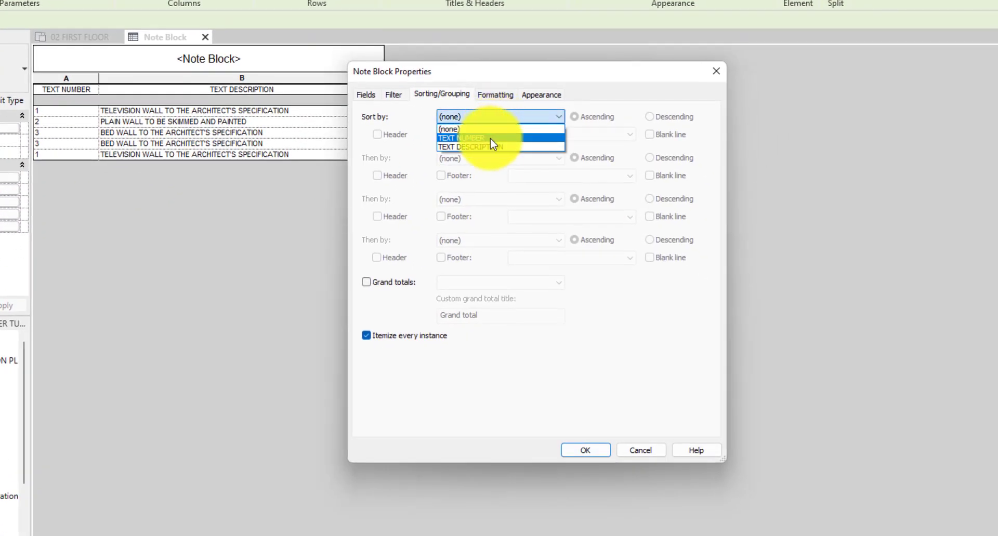
pyautogui.click(490, 138)
pyautogui.click(470, 158)
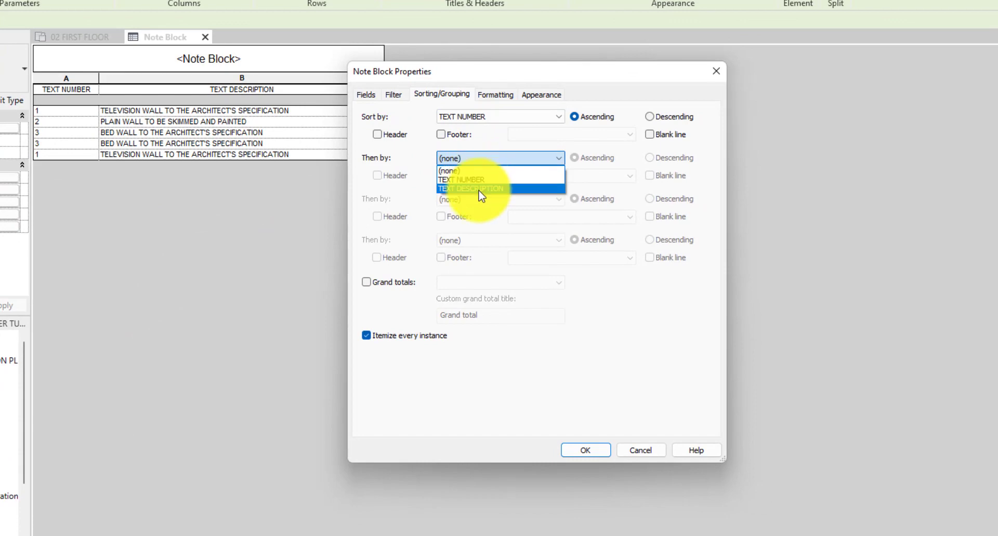
pyautogui.click(480, 189)
pyautogui.click(576, 450)
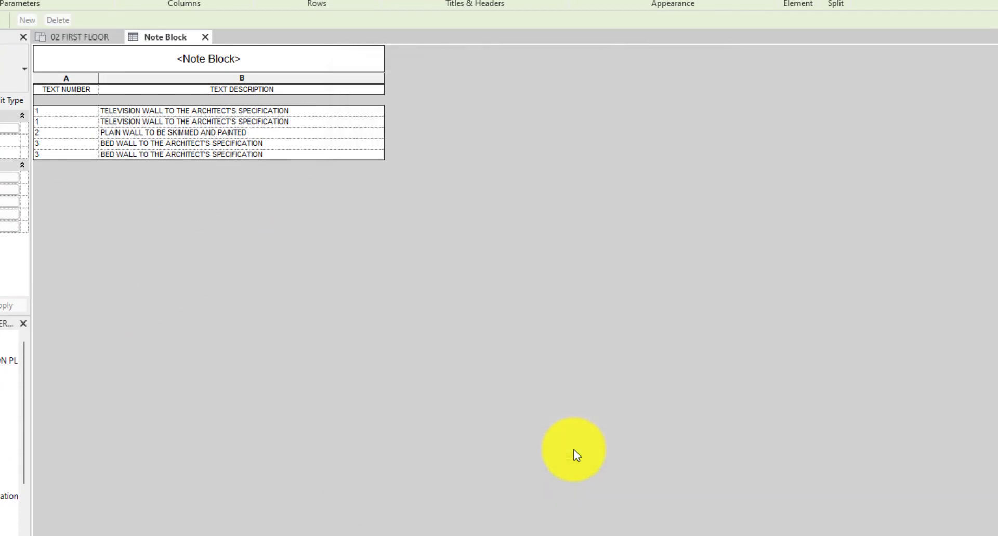
# Step: Turn off Itemize every instance in the schedule's sorting and grouping settings so repeated notes merge into single rows
pyautogui.click(53, 143)
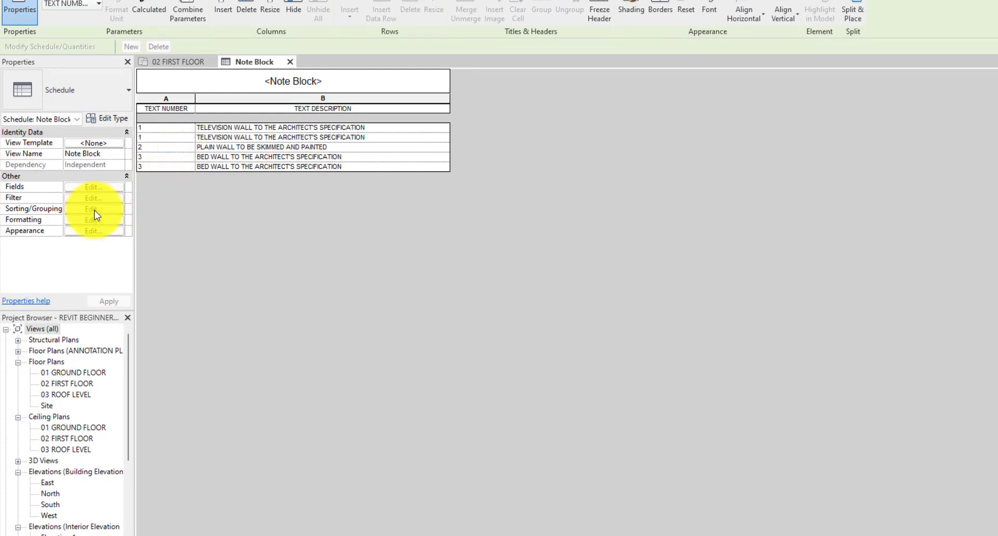
pyautogui.click(128, 211)
pyautogui.click(444, 332)
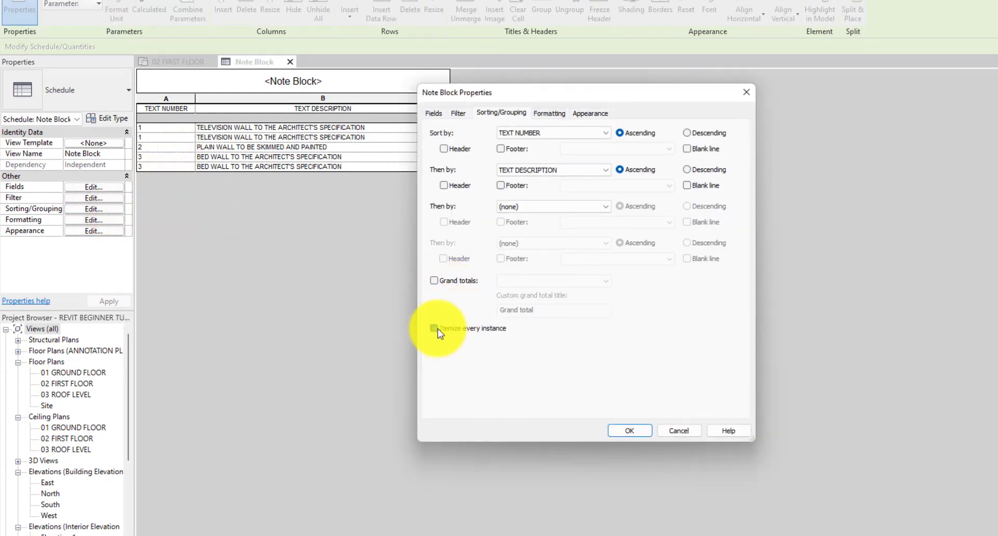
pyautogui.click(634, 425)
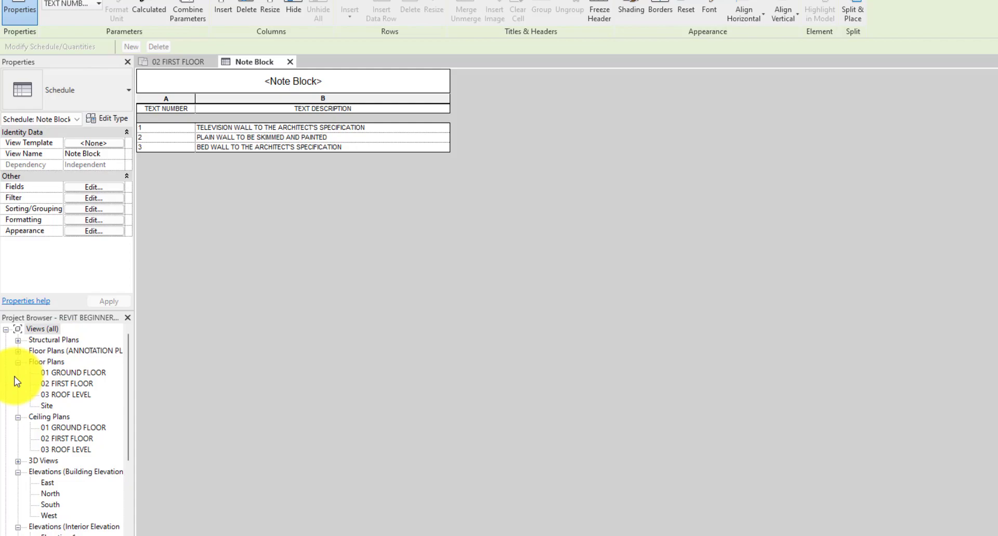
# Step: Create a new sheet using the A1 metric titleblock
pyautogui.click(16, 382)
pyautogui.scroll(-5, 52, 509)
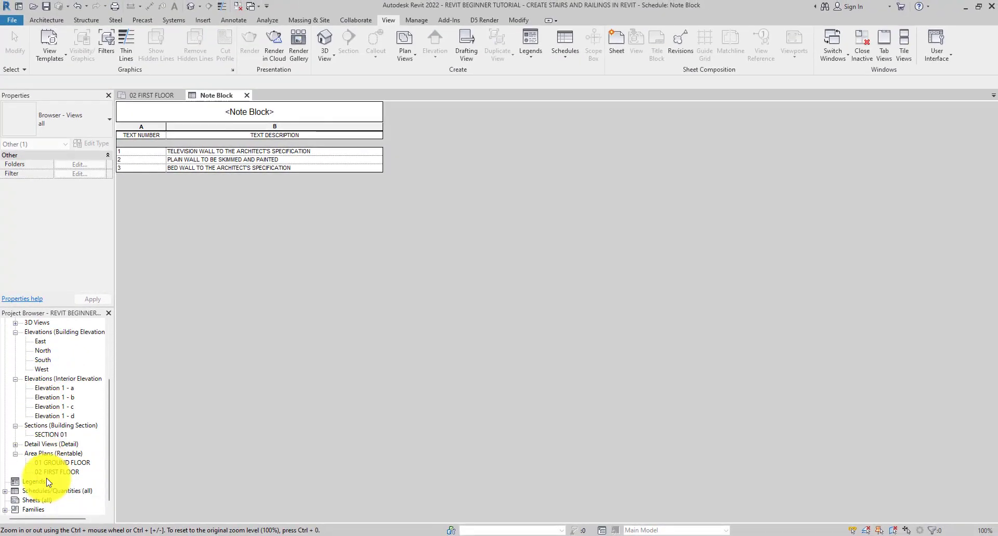
pyautogui.scroll(-1, 37, 484)
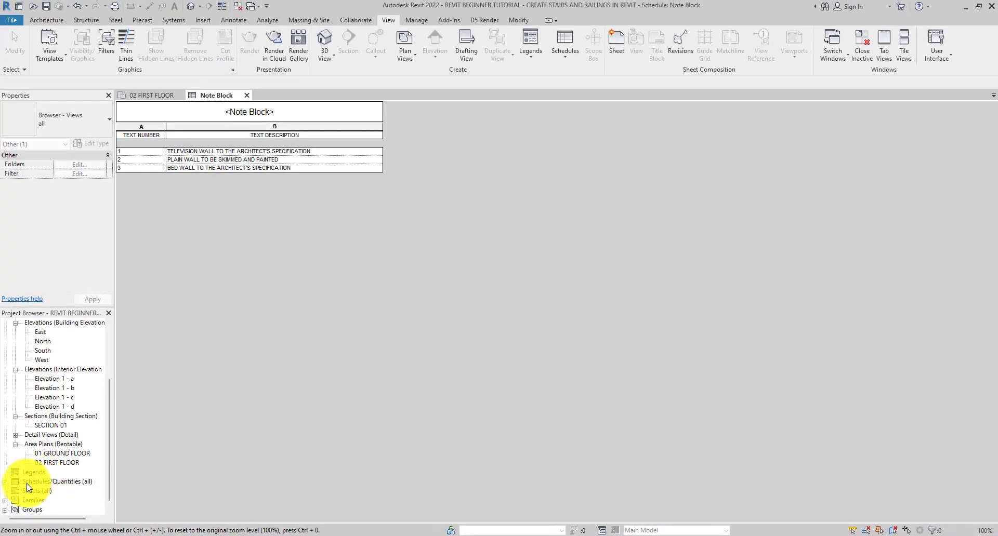
pyautogui.rightClick(37, 493)
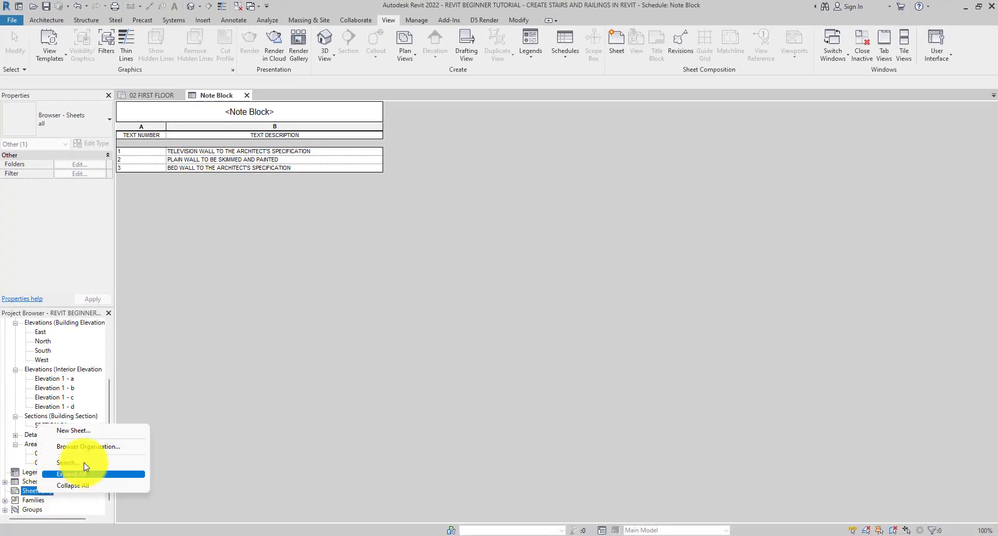
pyautogui.click(78, 430)
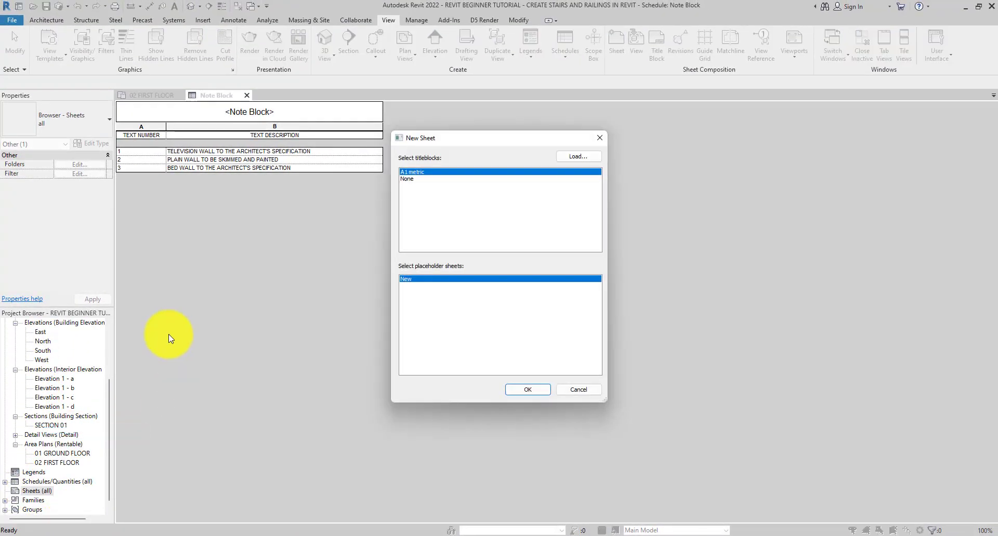
pyautogui.click(527, 390)
# Step: Place the 02 FIRST FLOOR floor plan view on the sheet and check its numbered notes
pyautogui.scroll(3, 48, 387)
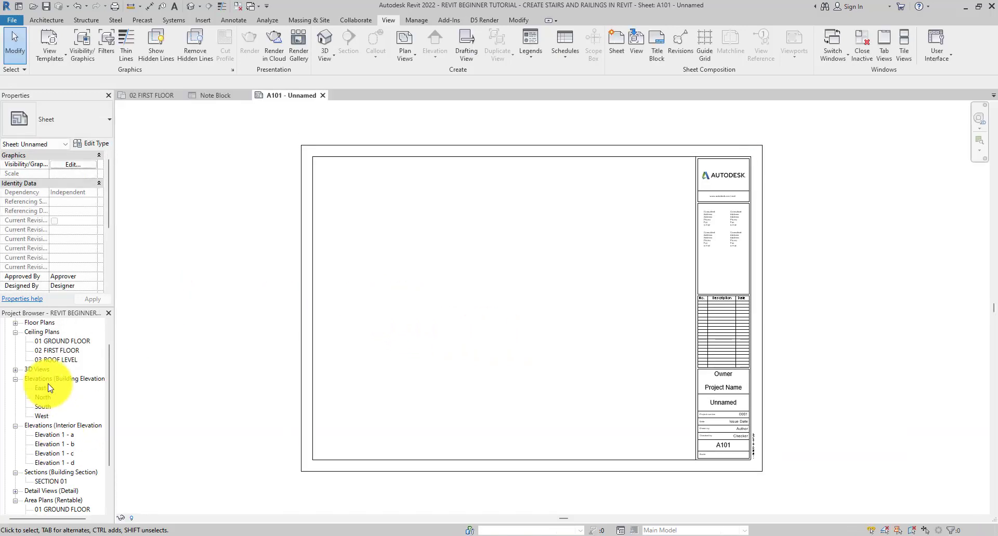
pyautogui.scroll(2, 48, 387)
pyautogui.click(15, 341)
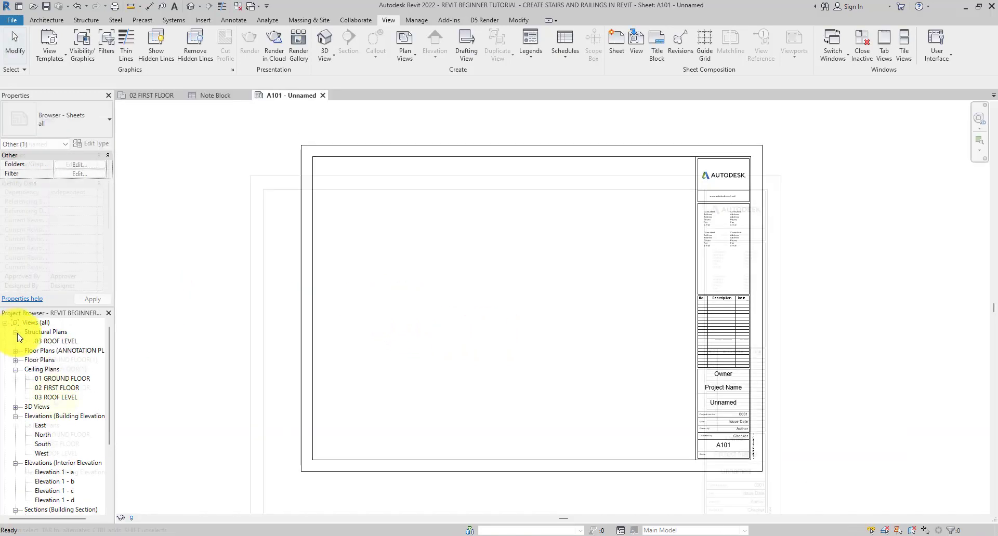
pyautogui.click(58, 397)
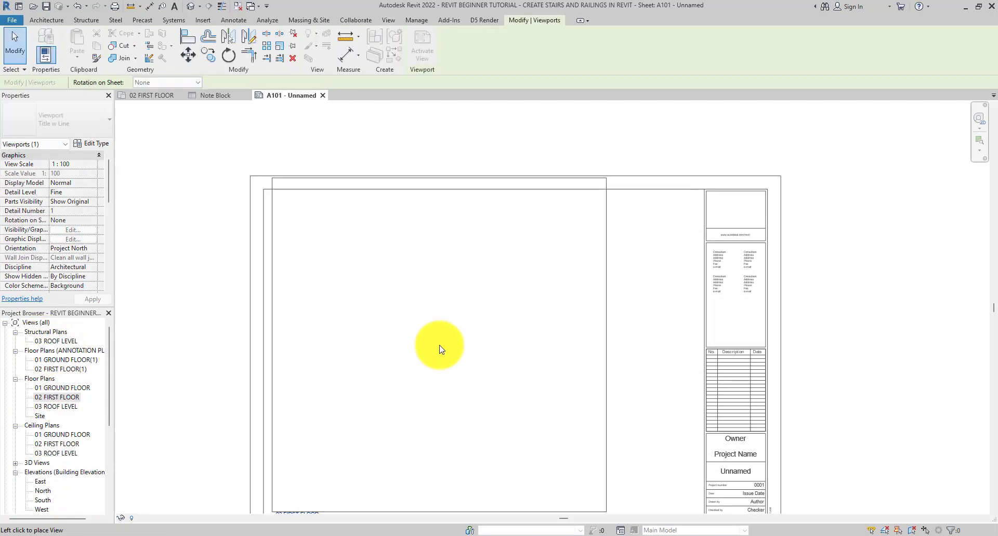
pyautogui.click(454, 333)
pyautogui.scroll(2, 425, 296)
pyautogui.scroll(5, 425, 296)
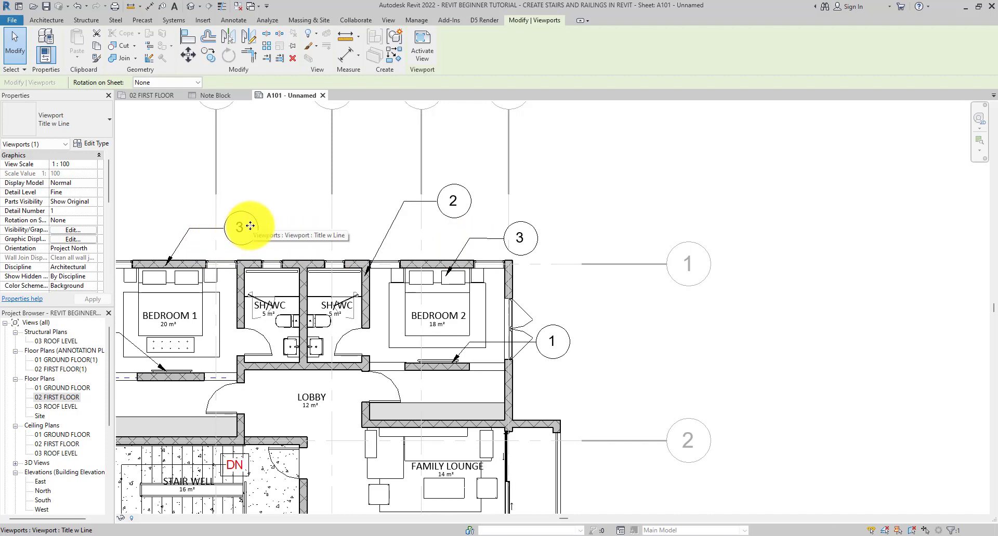
pyautogui.scroll(-2, 249, 224)
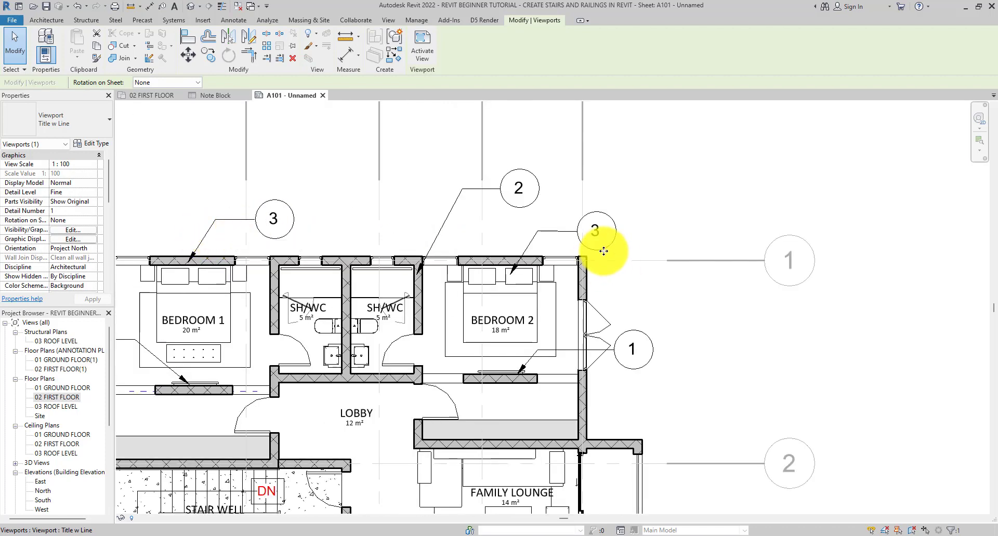
pyautogui.scroll(-6, 601, 247)
pyautogui.click(328, 261)
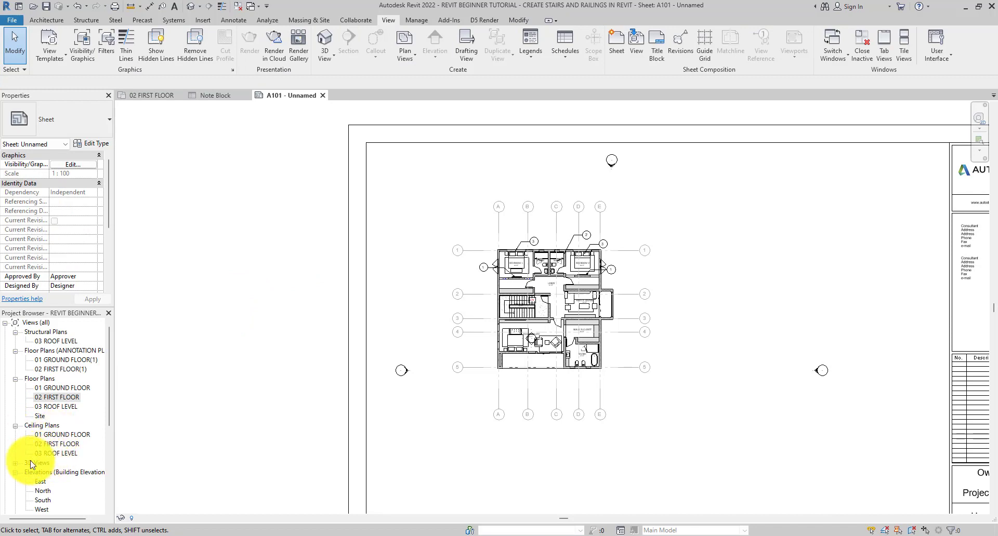
# Step: Place the Note Block schedule on the sheet beside the first floor plan
pyautogui.scroll(-5, 35, 375)
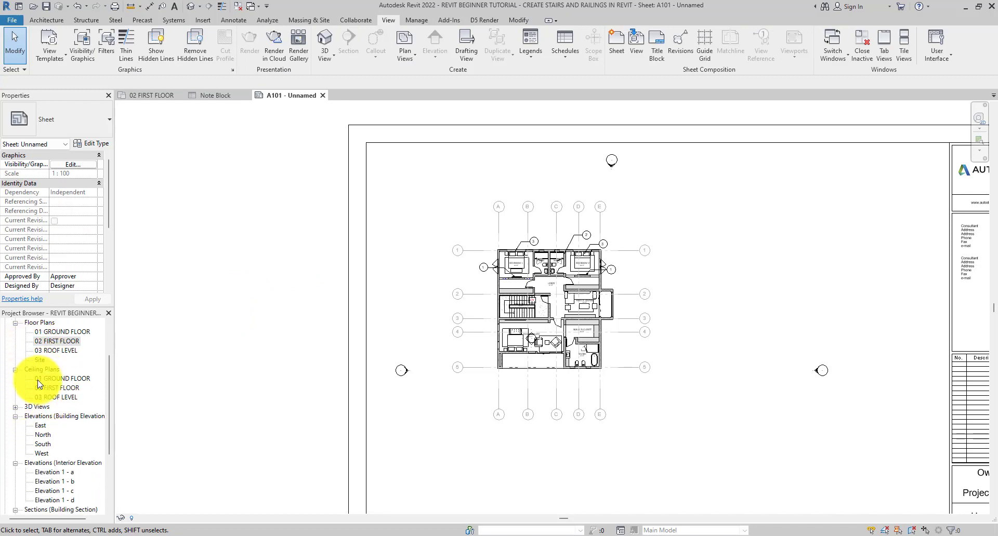
pyautogui.scroll(-1, 15, 463)
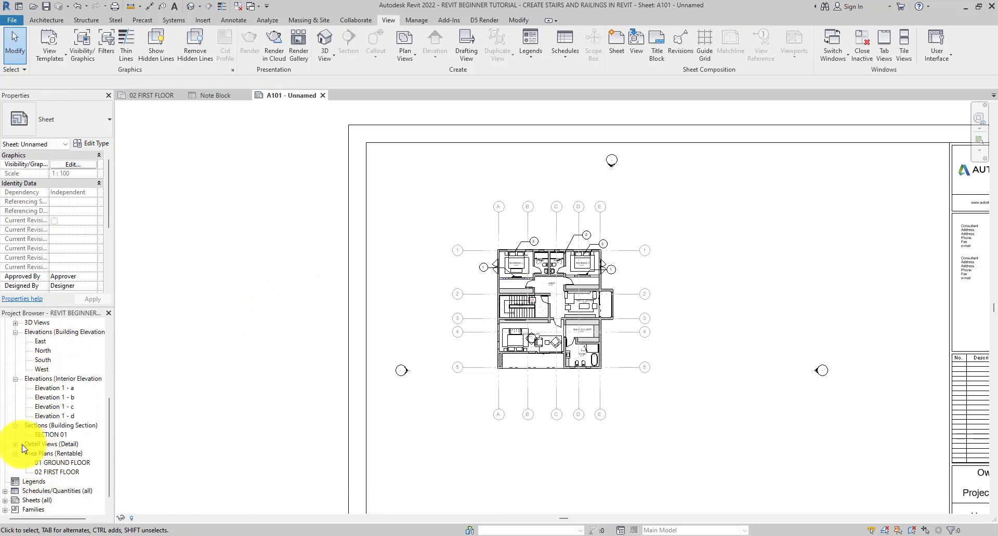
pyautogui.scroll(-1, 15, 495)
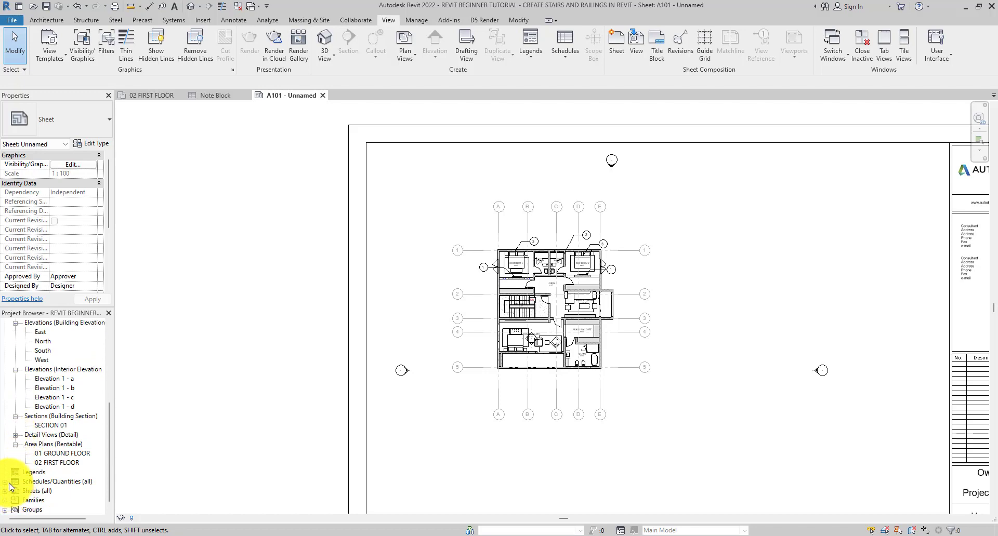
pyautogui.click(5, 482)
pyautogui.click(35, 491)
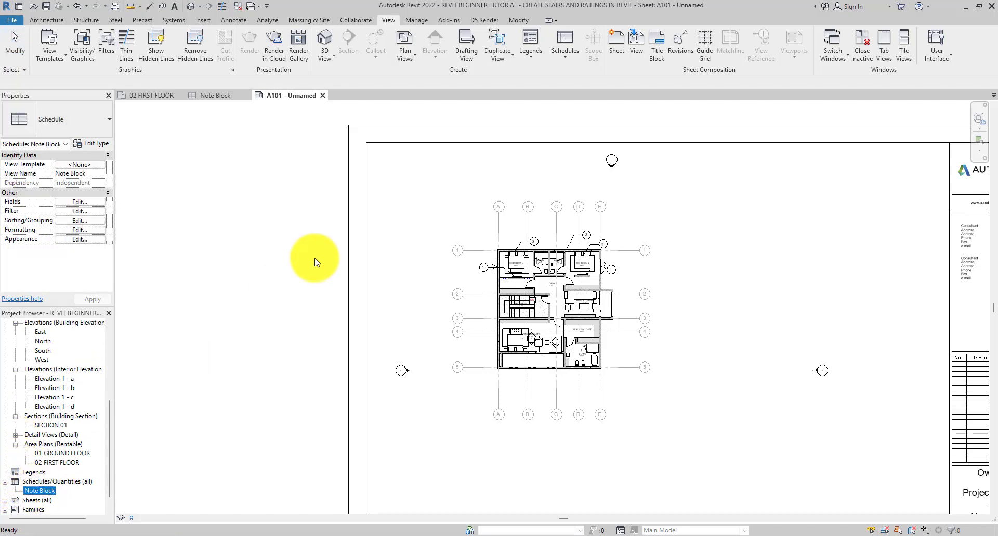
pyautogui.scroll(-2, 314, 263)
pyautogui.moveTo(33, 492); pyautogui.dragTo(590, 245)
pyautogui.click(632, 253)
# Step: Widen the TEXT NUMBER column of the schedule on the sheet so its heading fits on one line
pyautogui.scroll(5, 617, 251)
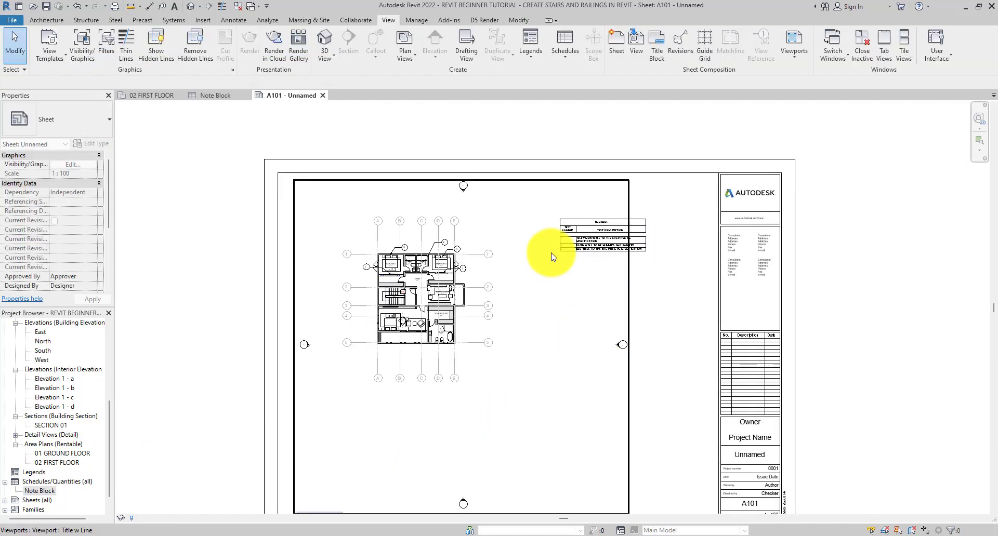
pyautogui.scroll(-2, 632, 217)
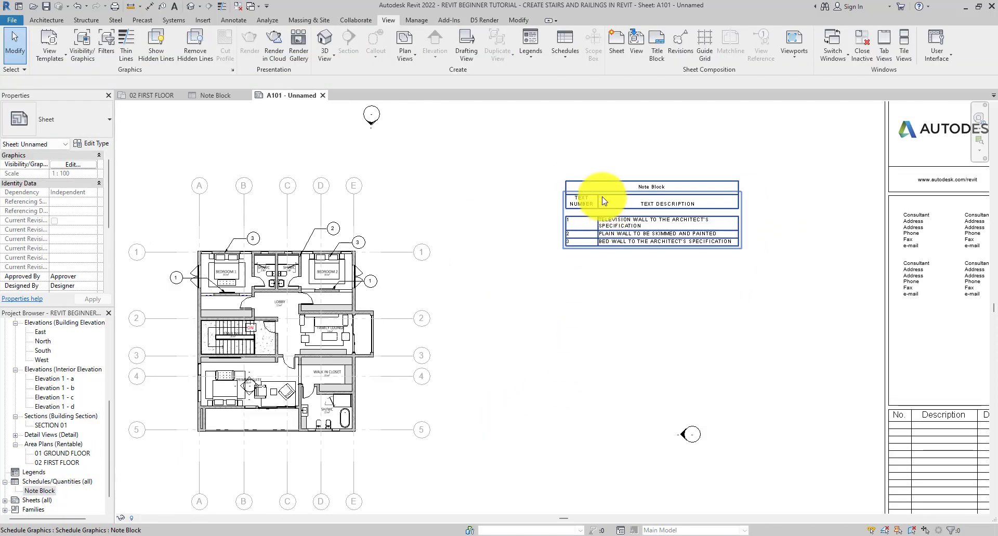
pyautogui.click(604, 201)
pyautogui.moveTo(598, 194); pyautogui.dragTo(627, 189)
pyautogui.click(632, 234)
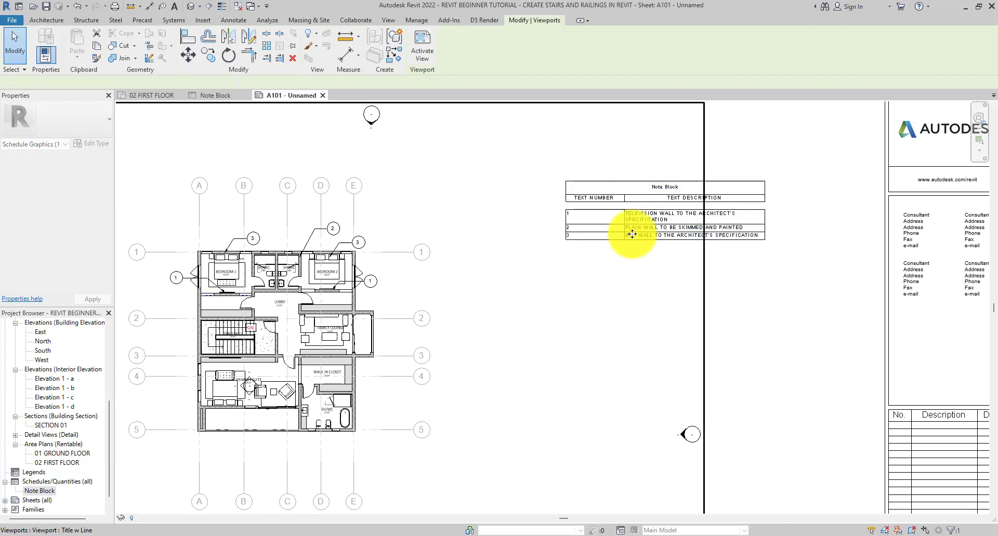
pyautogui.click(680, 175)
pyautogui.scroll(-2, 472, 240)
pyautogui.scroll(2, 473, 244)
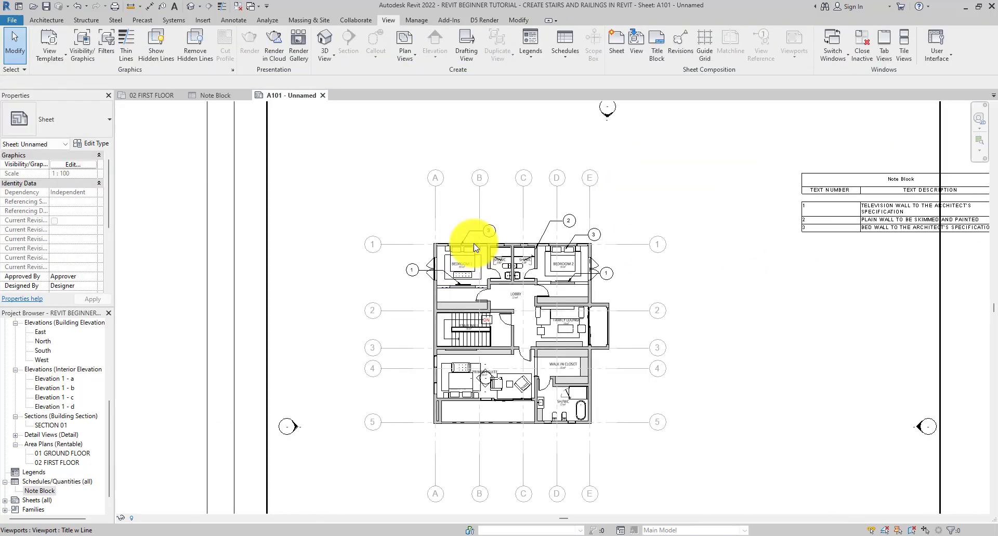
# Step: Compare the numbered notes on the first floor plan viewport with their descriptions in the schedule on the sheet
pyautogui.doubleClick(504, 256)
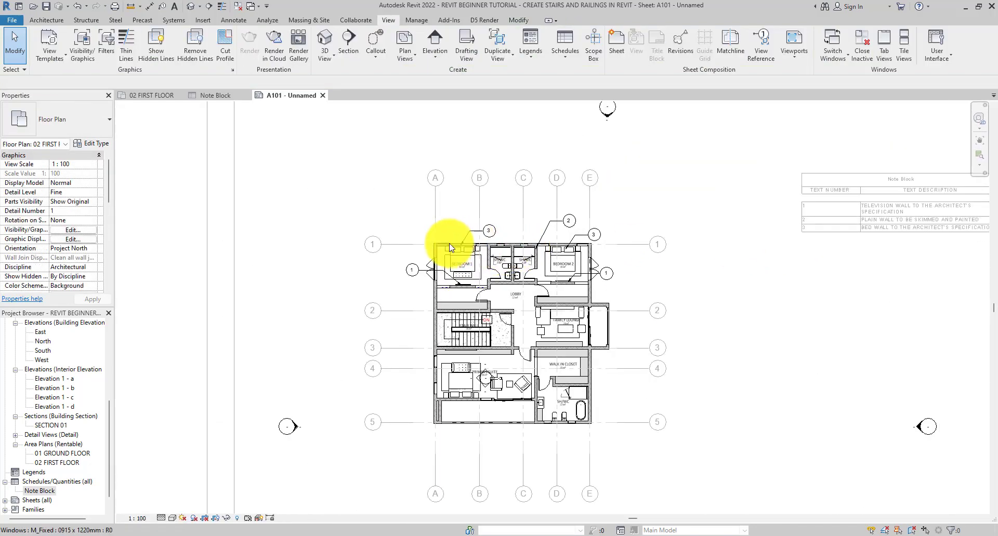
pyautogui.scroll(-3, 447, 260)
pyautogui.scroll(5, 756, 212)
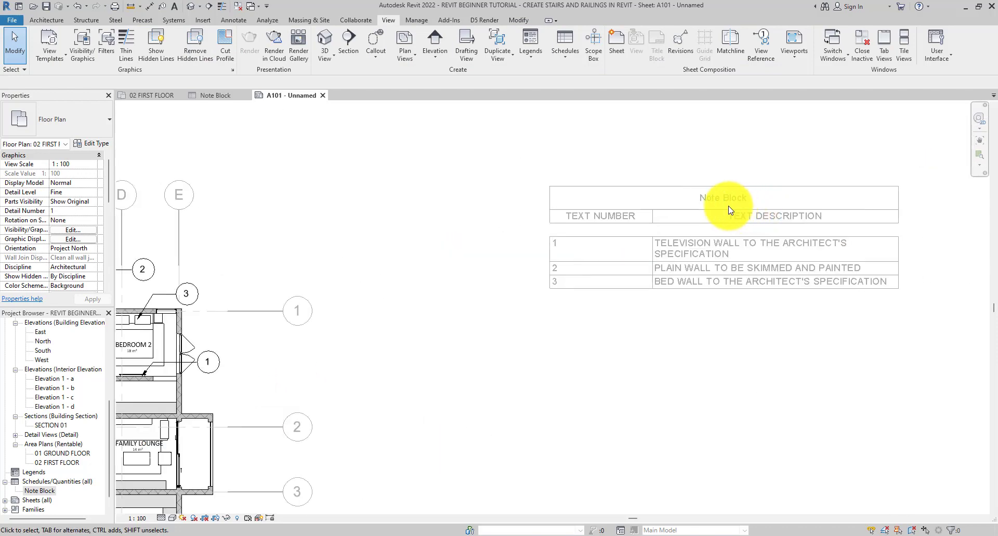
pyautogui.scroll(-2, 789, 265)
pyautogui.doubleClick(813, 318)
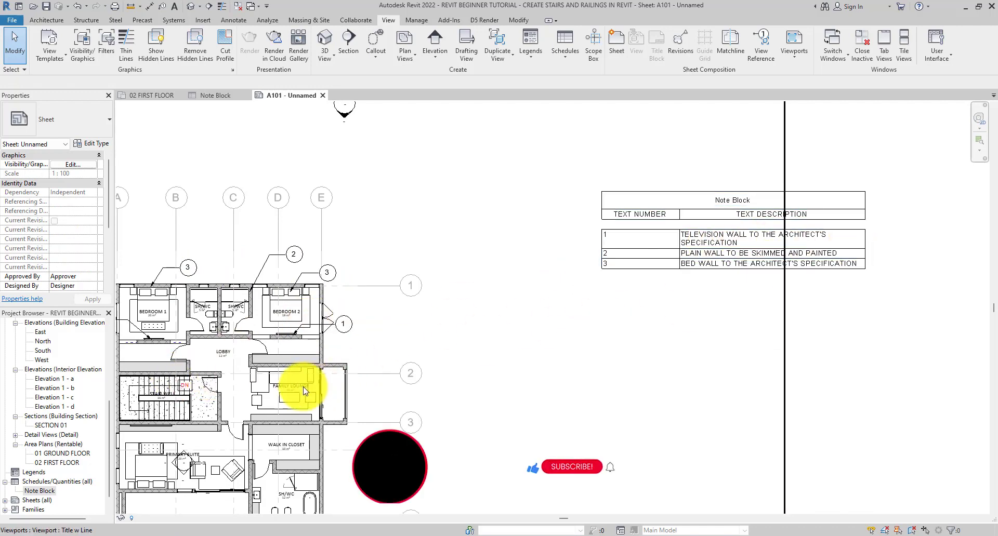
pyautogui.scroll(-3, 737, 270)
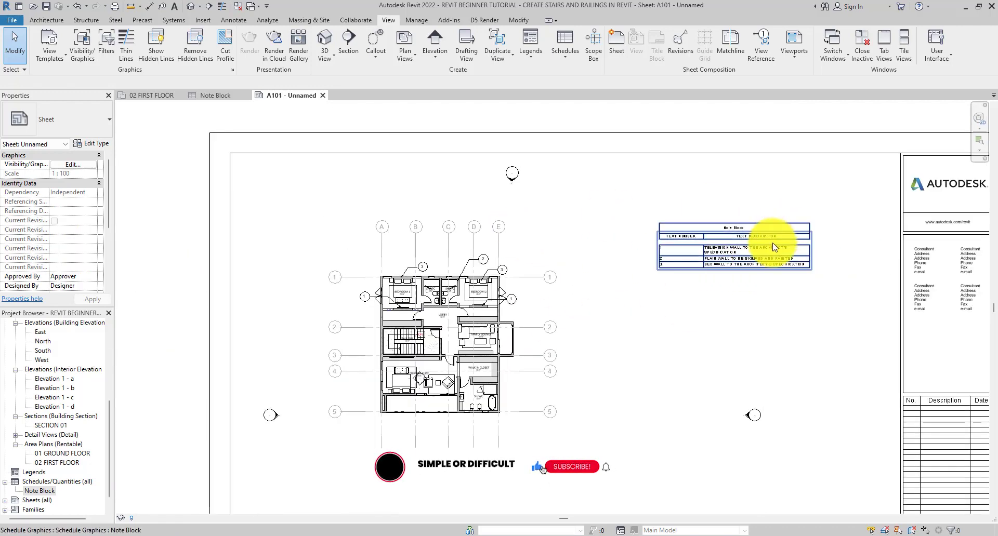
pyautogui.scroll(-2, 514, 193)
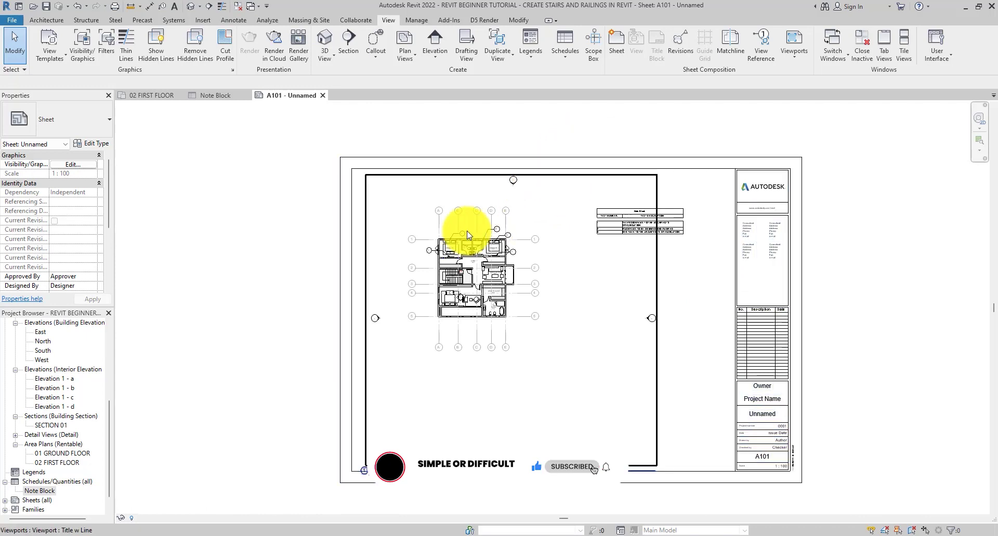
pyautogui.scroll(4, 433, 249)
pyautogui.scroll(3, 556, 262)
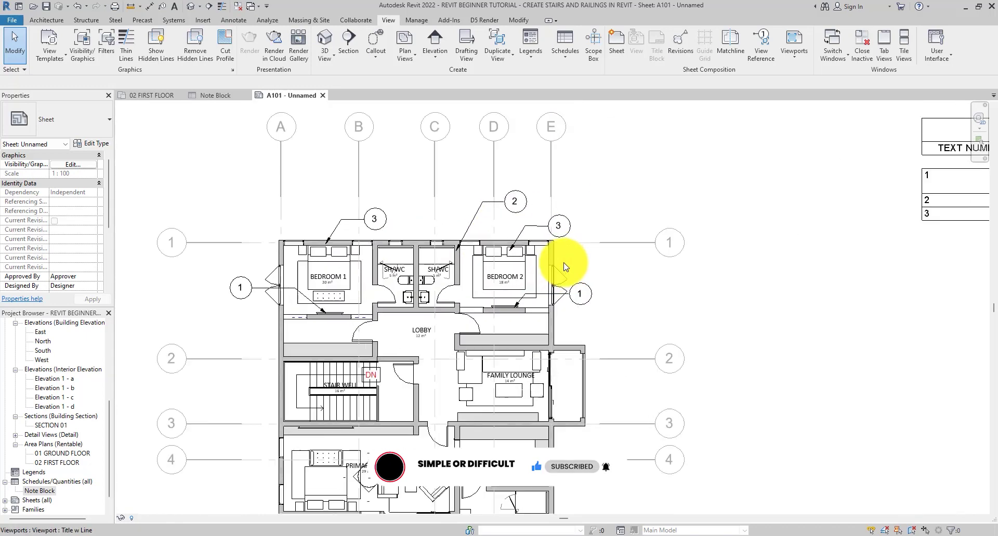
# Step: Activate the plan viewport on the sheet and copy the Bedroom 2 note 1 to the balcony railing beside the family lounge
pyautogui.doubleClick(563, 280)
pyautogui.scroll(3, 564, 283)
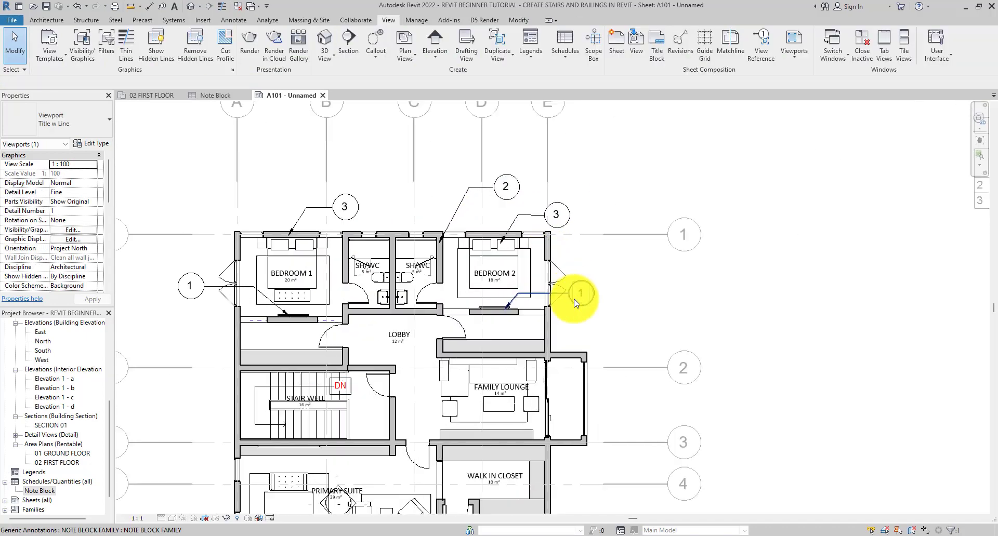
pyautogui.click(580, 293)
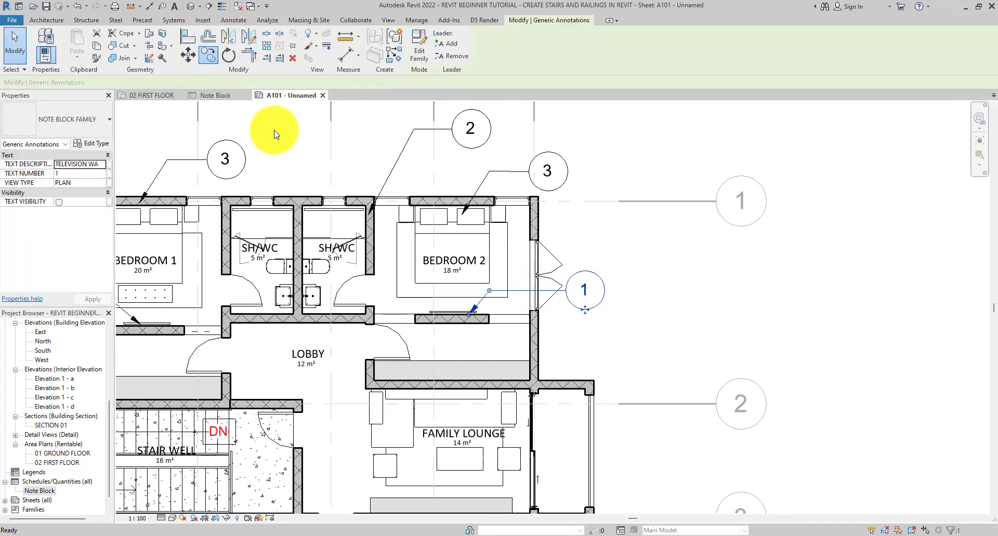
pyautogui.moveTo(475, 314); pyautogui.dragTo(638, 459)
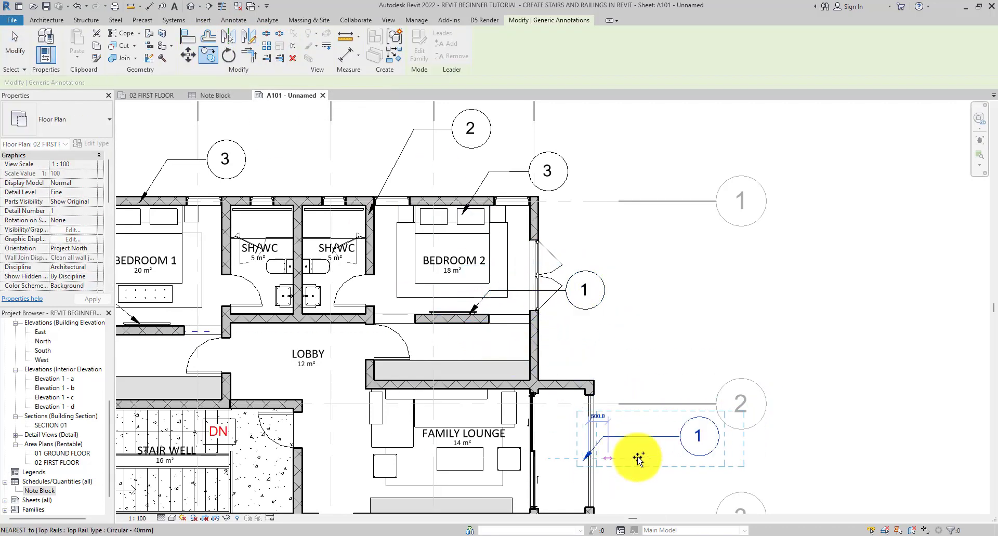
pyautogui.press('c')
pyautogui.press('o')
pyautogui.click(587, 458)
pyautogui.click(10, 51)
# Step: Renumber the copied balcony railing note as 4 and turn on its text visibility
pyautogui.click(701, 437)
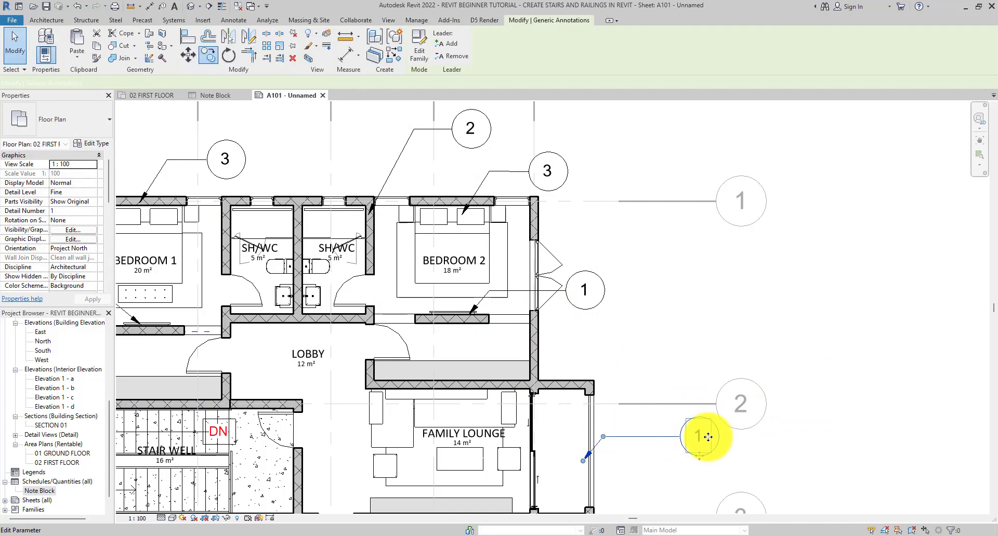
pyautogui.click(705, 437)
pyautogui.write('4')
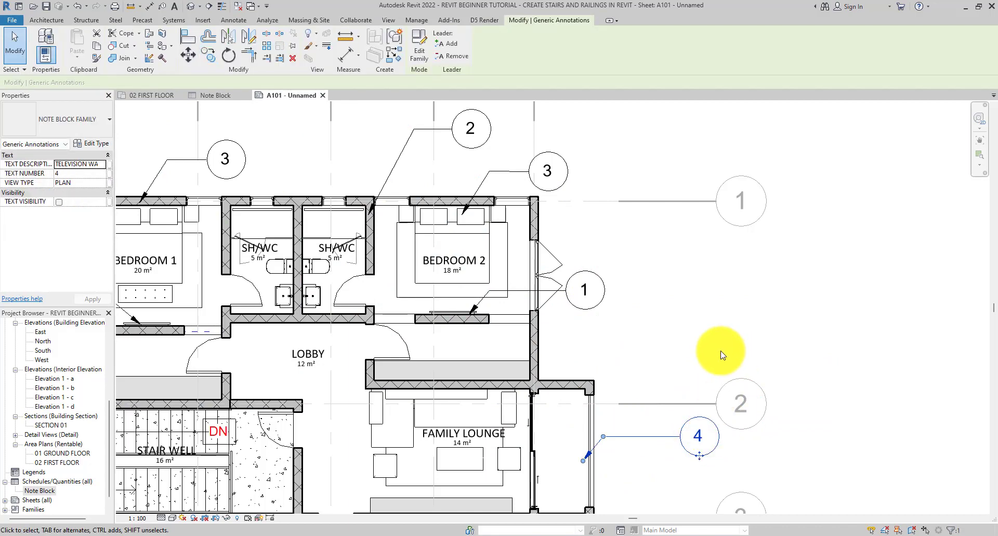
pyautogui.scroll(-2, 721, 355)
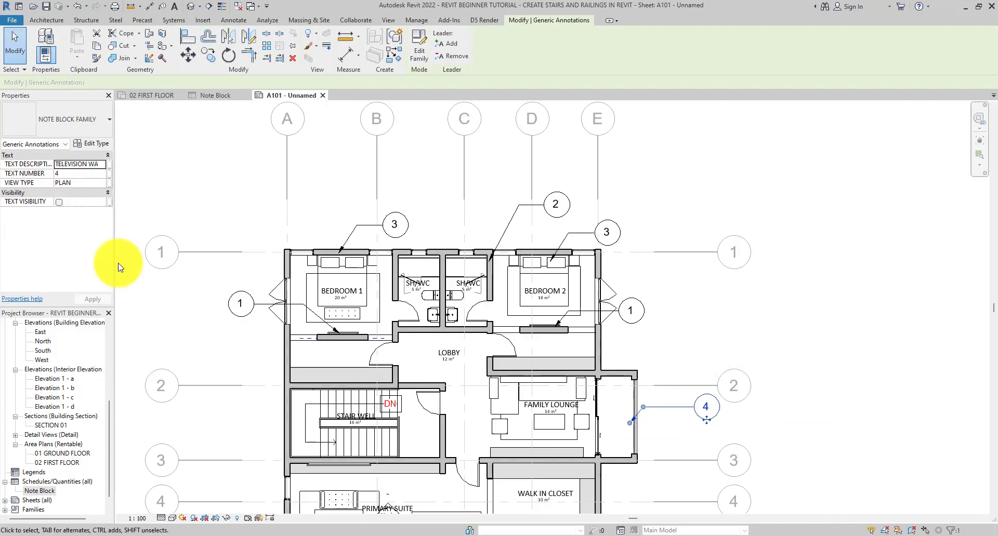
pyautogui.click(59, 202)
# Step: Change the description of note 4 to STAINLESS HANDRAILS
pyautogui.moveTo(746, 434); pyautogui.dragTo(590, 379, button='middle')
pyautogui.click(601, 285)
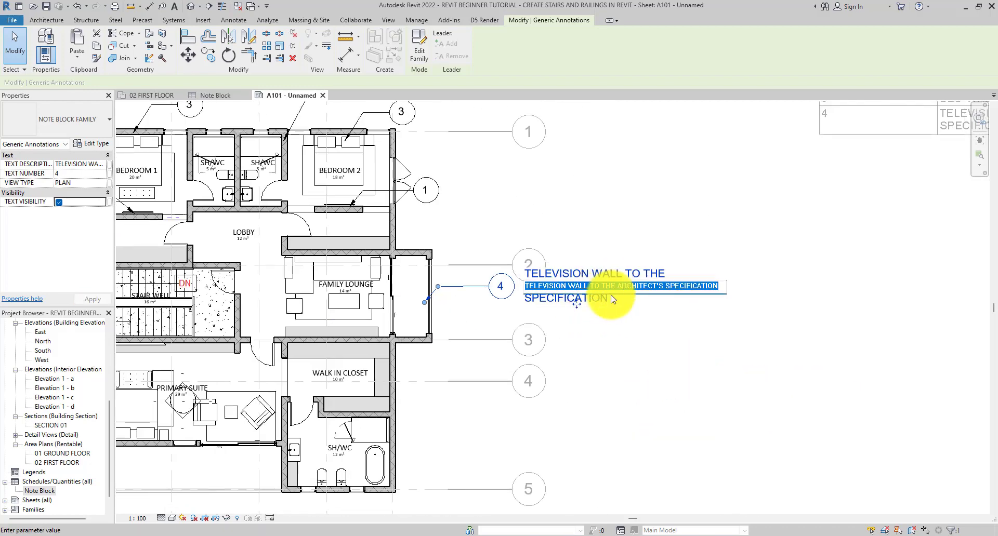
pyautogui.write('STAINLESS HANDRAILS')
pyautogui.press('Return')
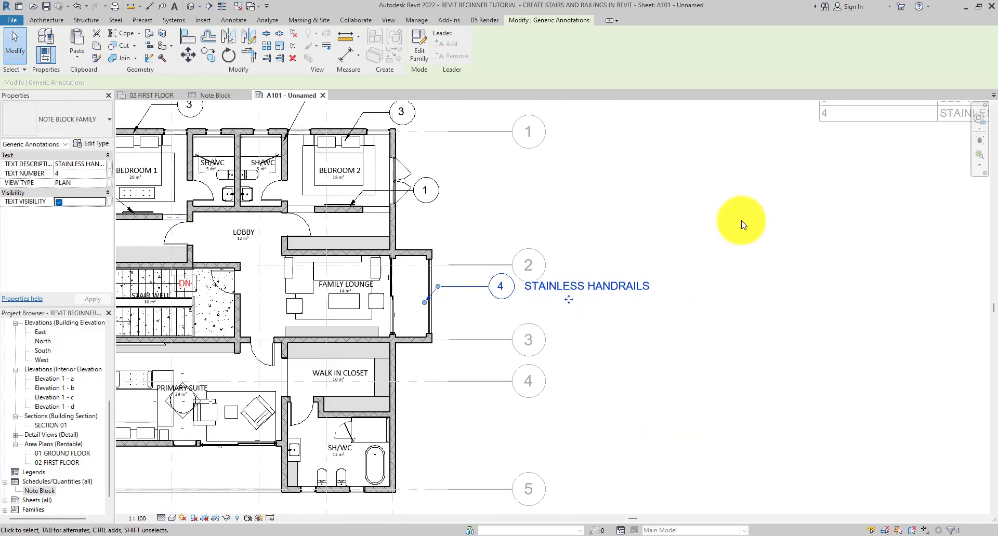
# Step: Check note 4 in the Note Block schedule and on the plan, and deactivate the viewport to review the whole sheet
pyautogui.scroll(-3, 646, 232)
pyautogui.scroll(3, 754, 241)
pyautogui.scroll(1, 779, 203)
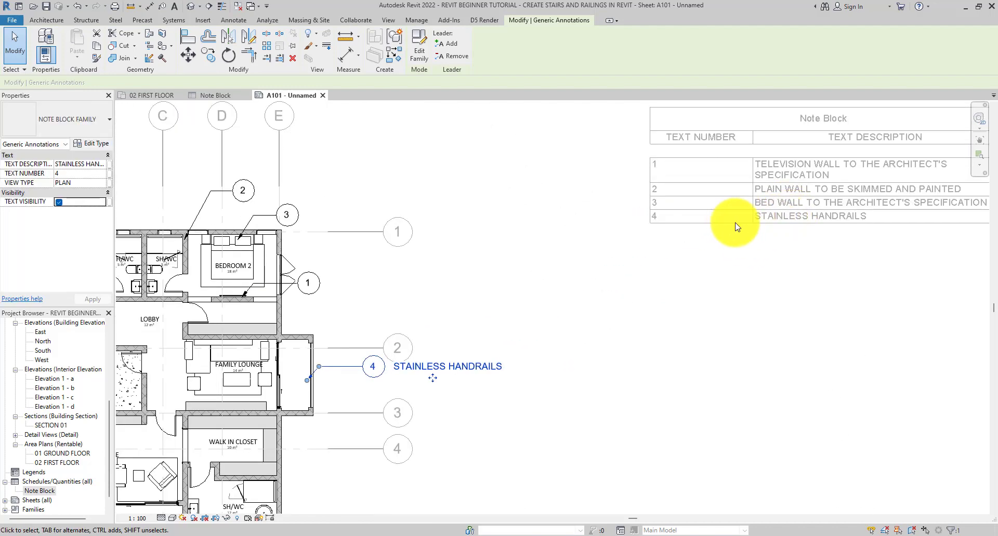
pyautogui.click(842, 220)
pyautogui.scroll(-3, 806, 275)
pyautogui.scroll(-3, 709, 290)
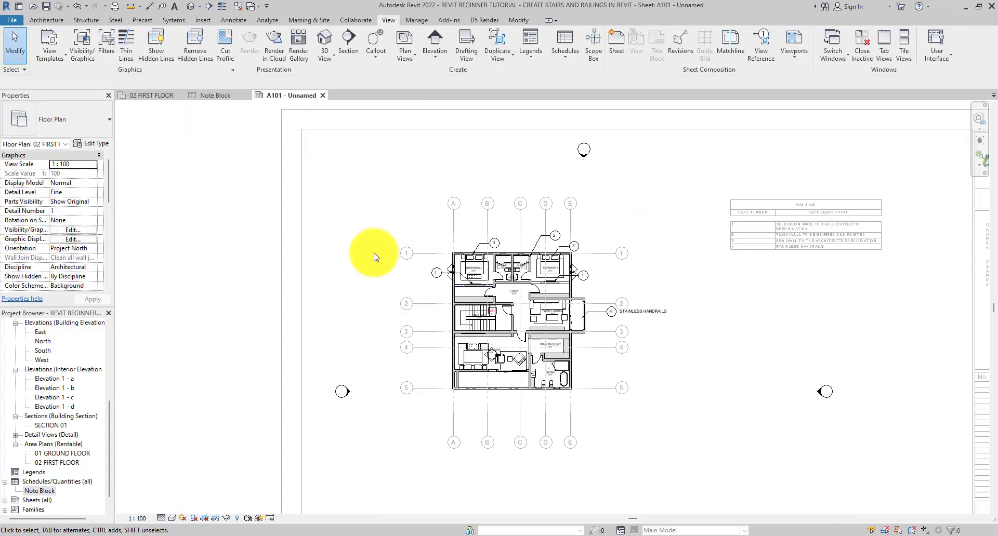
pyautogui.scroll(3, 572, 316)
pyautogui.click(619, 312)
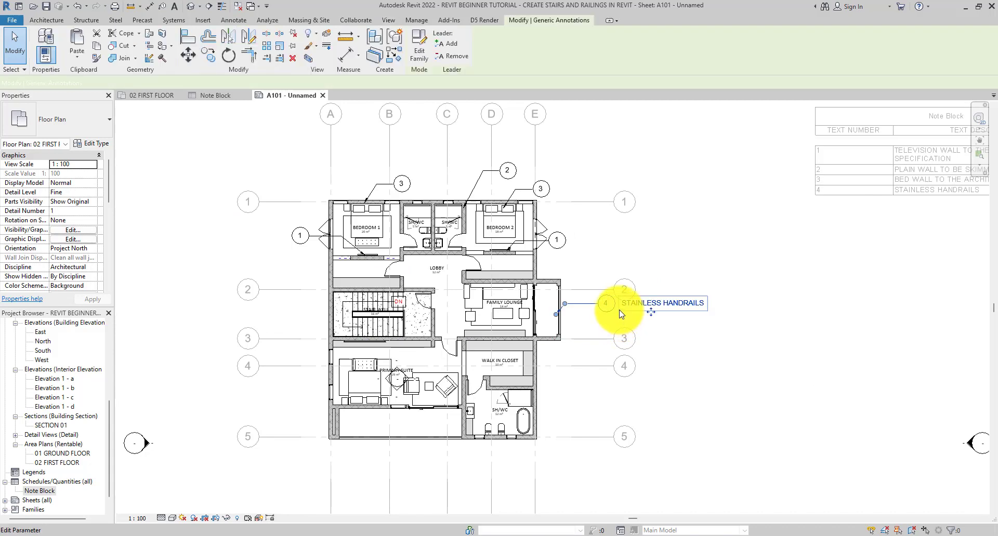
pyautogui.scroll(-5, 637, 301)
pyautogui.click(316, 282)
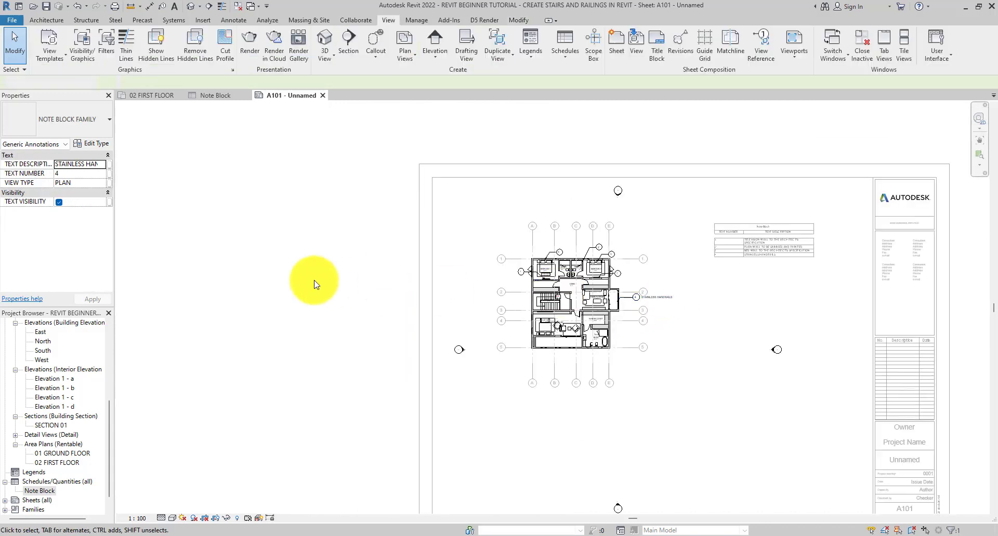
pyautogui.scroll(4, 597, 288)
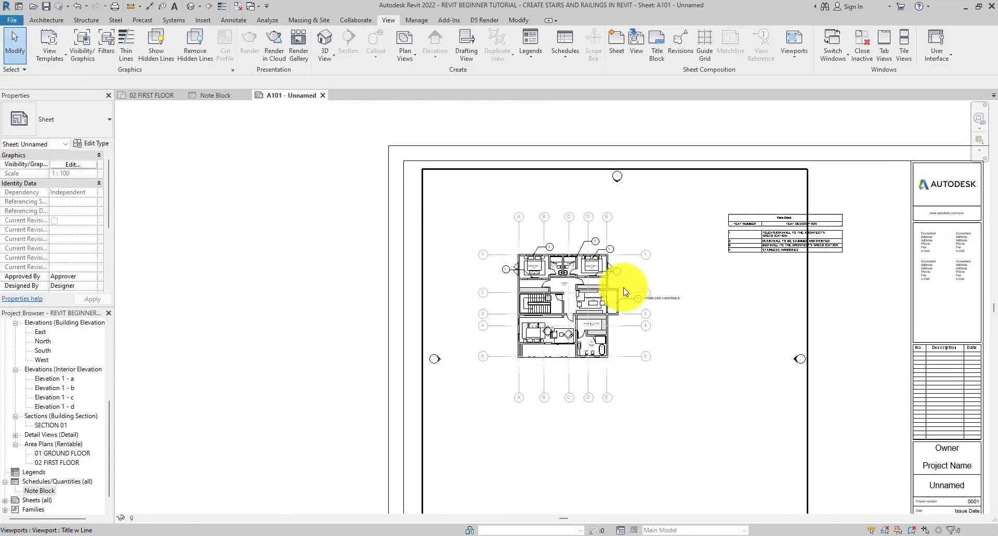
pyautogui.scroll(-2, 579, 298)
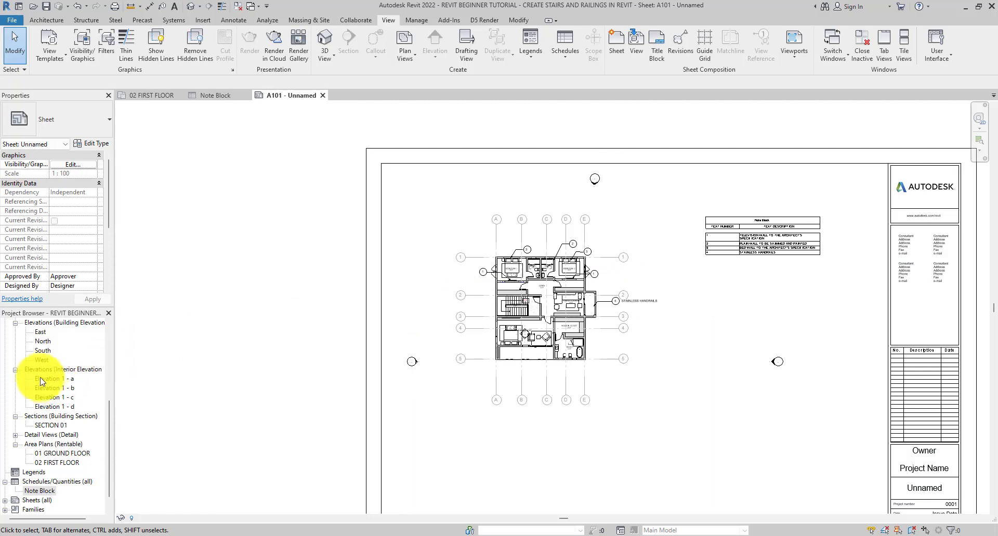
# Step: Open the North building elevation and bring up the annotation tools for placing a note symbol
pyautogui.doubleClick(42, 342)
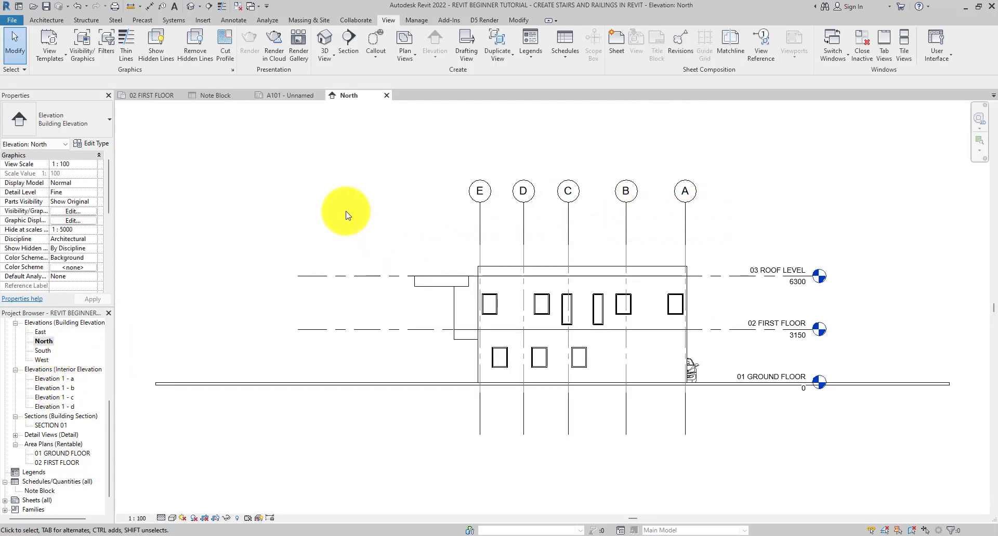
pyautogui.click(51, 20)
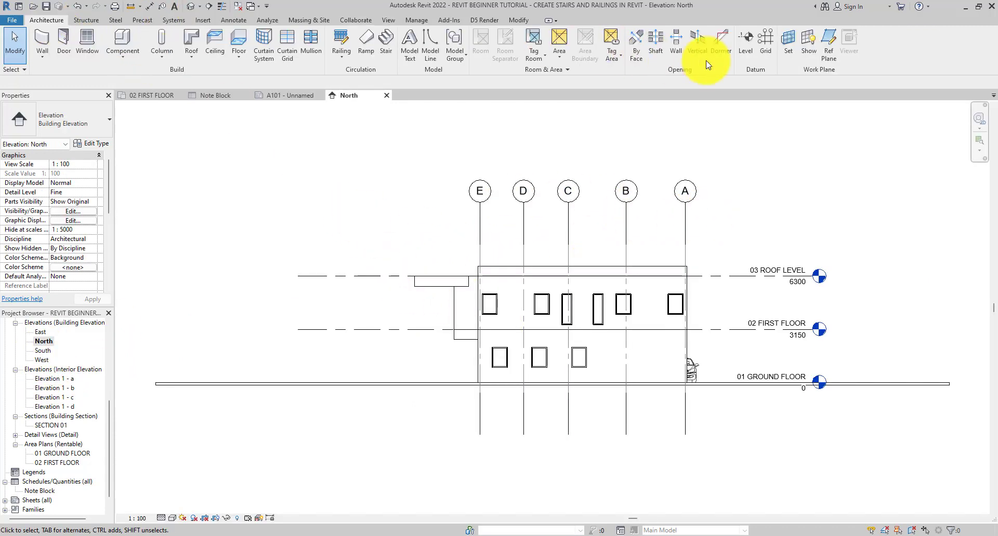
pyautogui.click(230, 21)
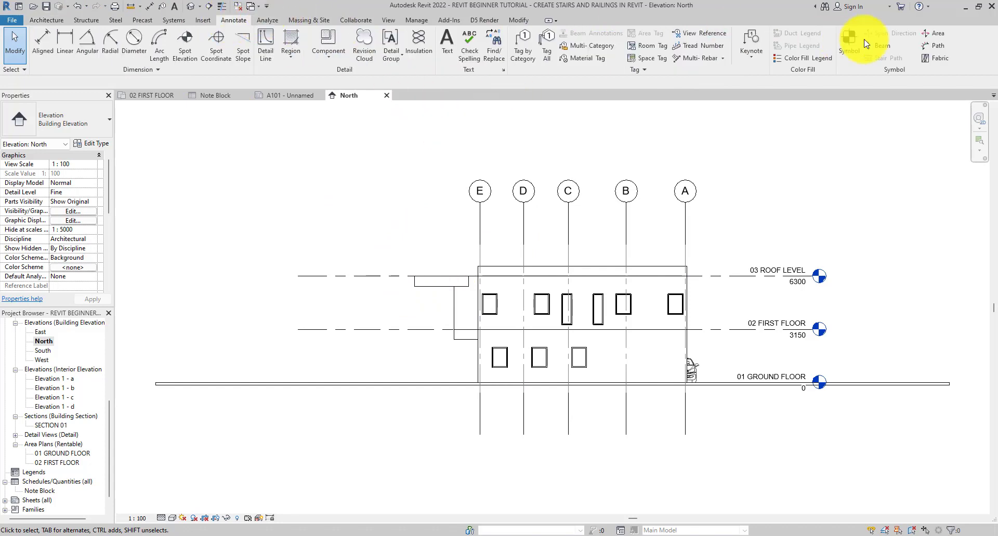
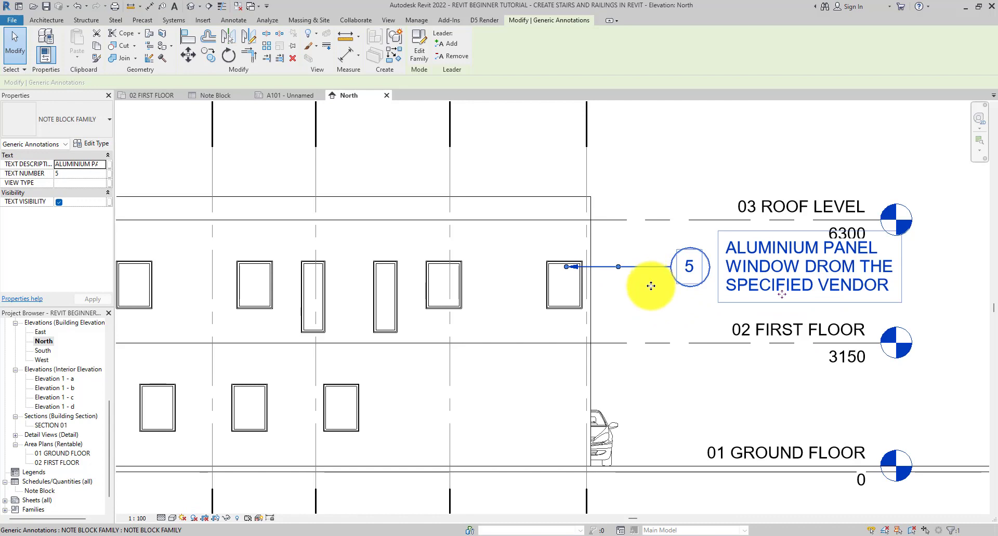
# Step: Copy the aluminium window note 5 so that the copy's leader points at the parapet near grid A
pyautogui.scroll(-3, 650, 286)
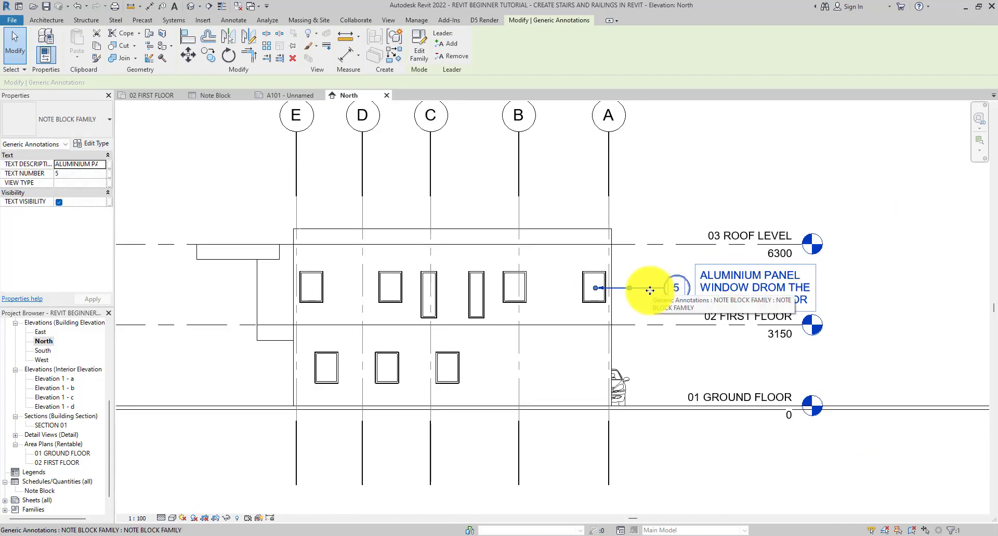
pyautogui.click(208, 55)
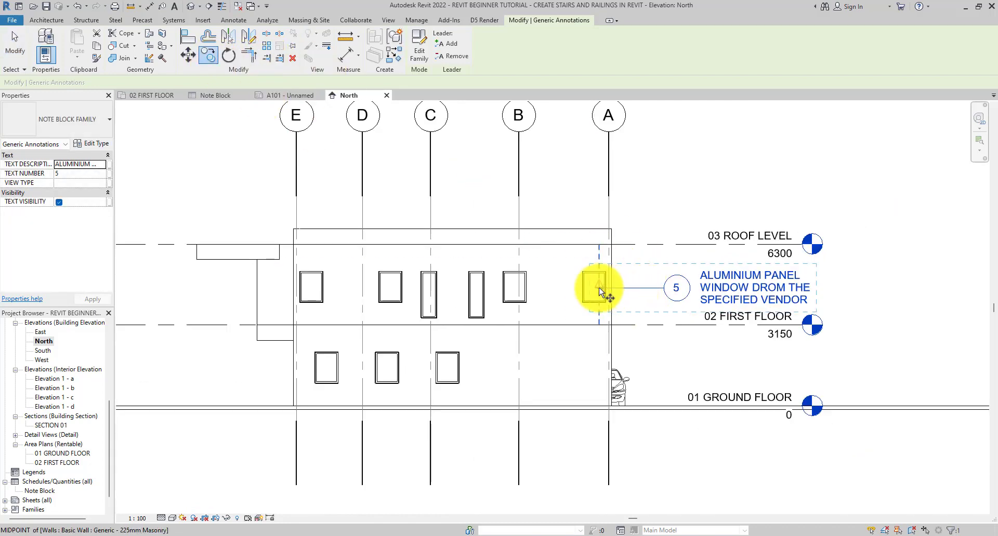
pyautogui.click(599, 291)
pyautogui.click(580, 234)
pyautogui.click(14, 44)
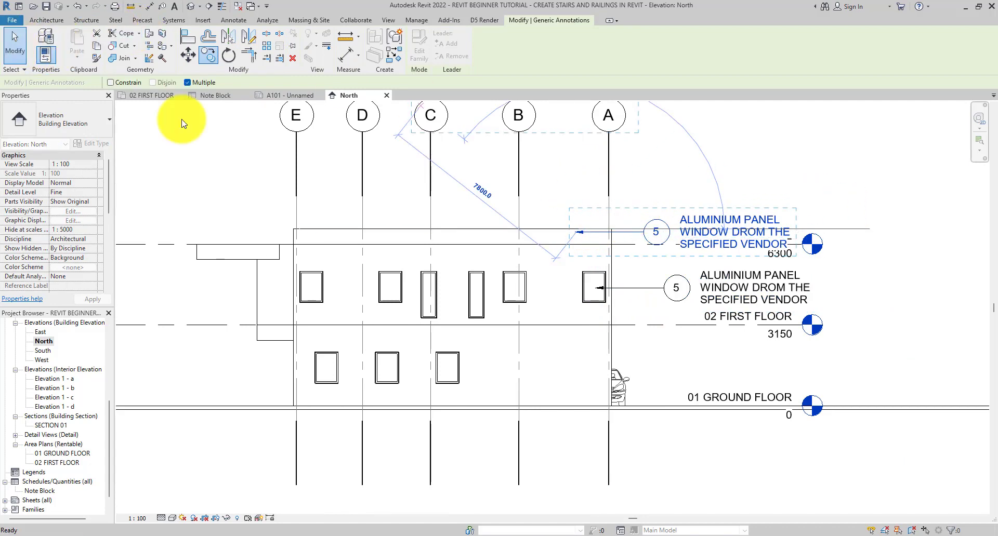
# Step: Move the copied note above the roof level and bend its leader so the arrow drops vertically onto the parapet
pyautogui.click(704, 241)
pyautogui.moveTo(718, 245); pyautogui.dragTo(719, 204)
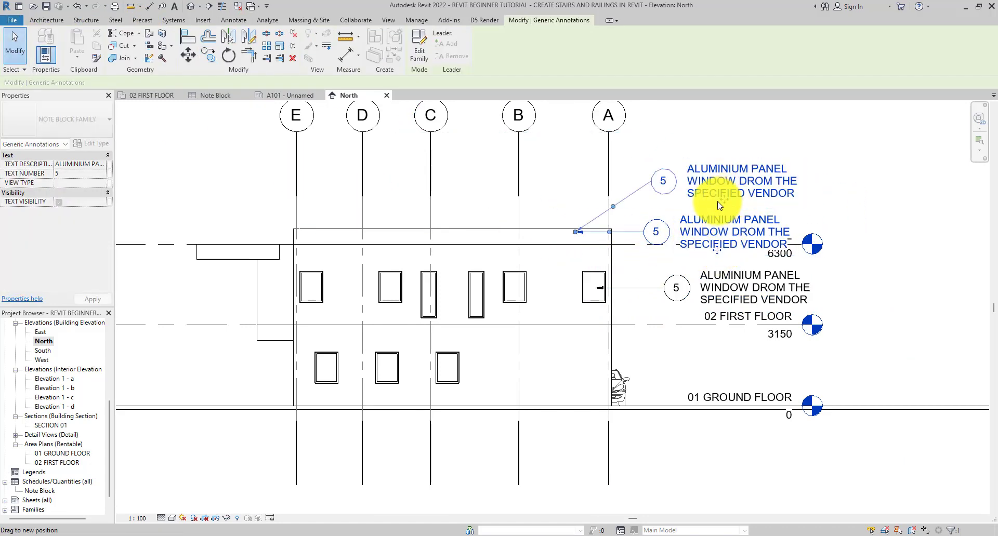
pyautogui.moveTo(614, 206); pyautogui.dragTo(575, 181)
# Step: Renumber the parapet note as 6 and set its description to CONCRETE COPING
pyautogui.click(663, 181)
pyautogui.write('6')
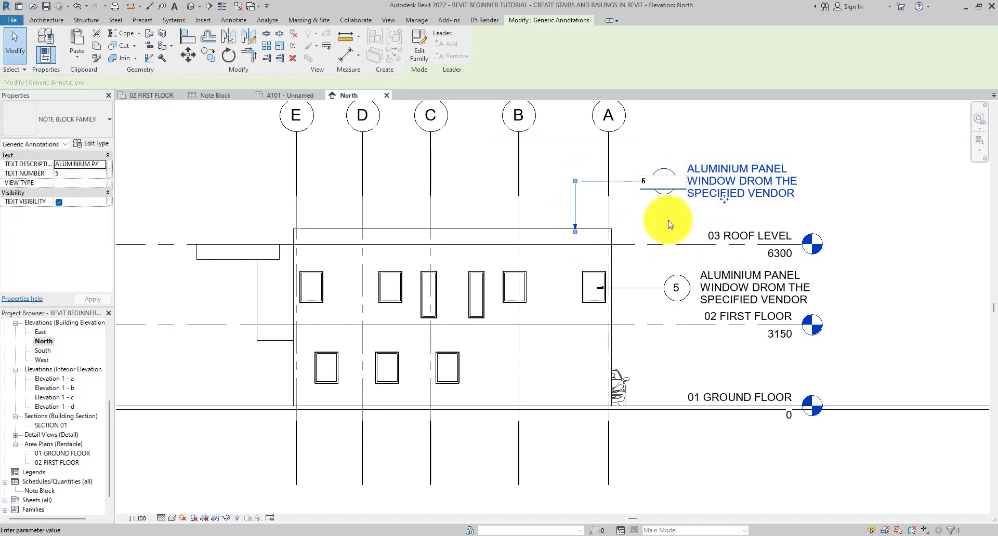
pyautogui.click(692, 182)
pyautogui.write('c')
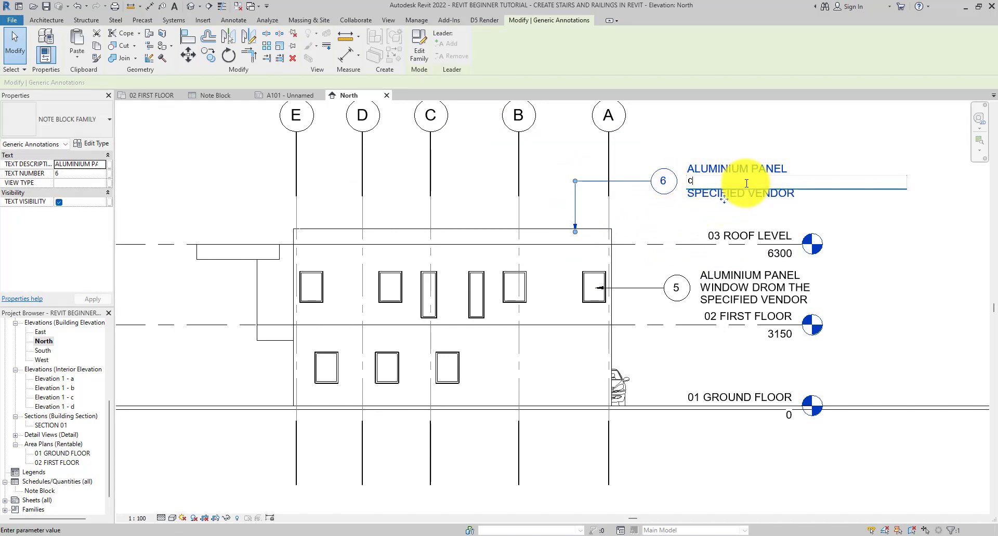
pyautogui.write('ONCRETE COPING')
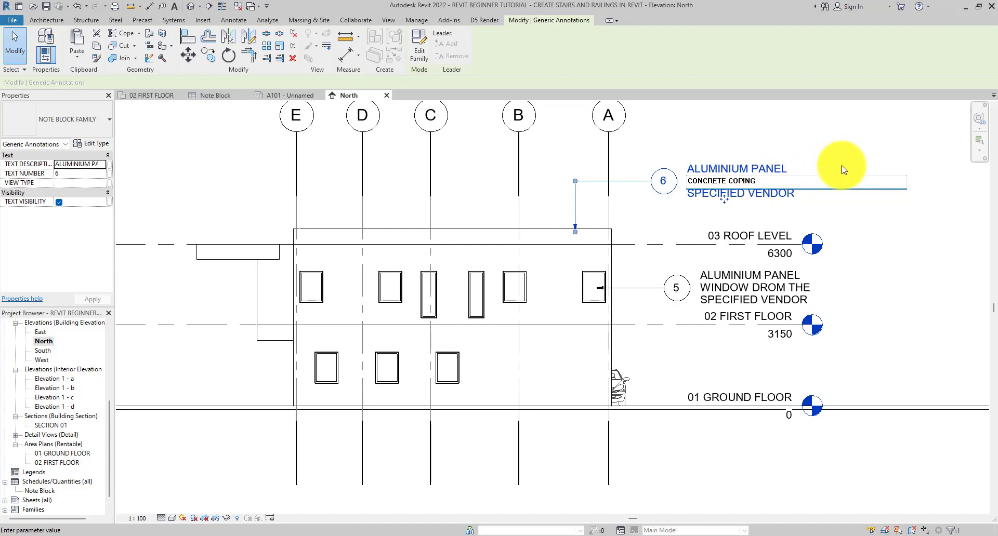
pyautogui.click(831, 165)
# Step: Move note 6 slightly lower, closer to the parapet, and deselect it
pyautogui.scroll(2, 771, 213)
pyautogui.moveTo(771, 201); pyautogui.dragTo(764, 205)
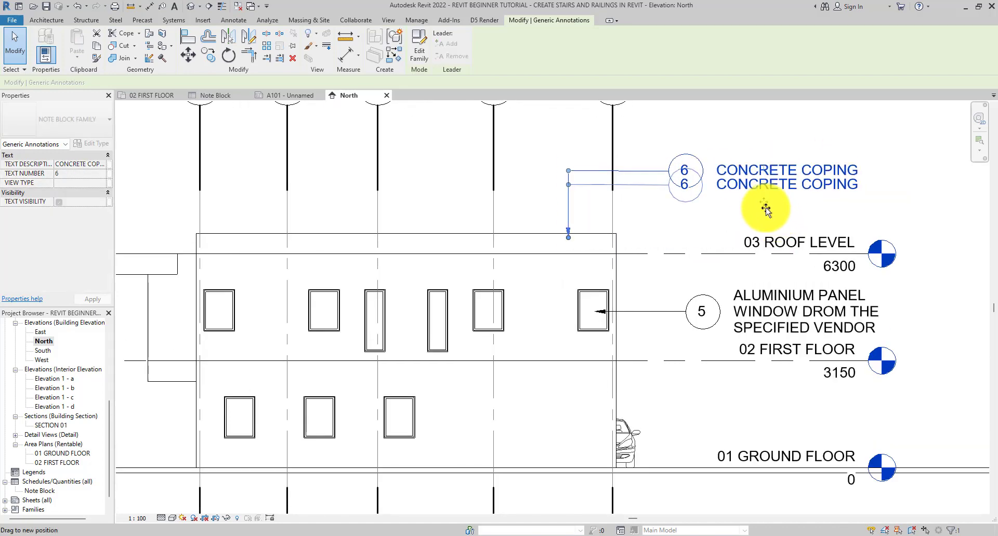
pyautogui.click(697, 159)
# Step: Open the Note Block schedule to check the entries for the elevation notes
pyautogui.scroll(-3, 686, 187)
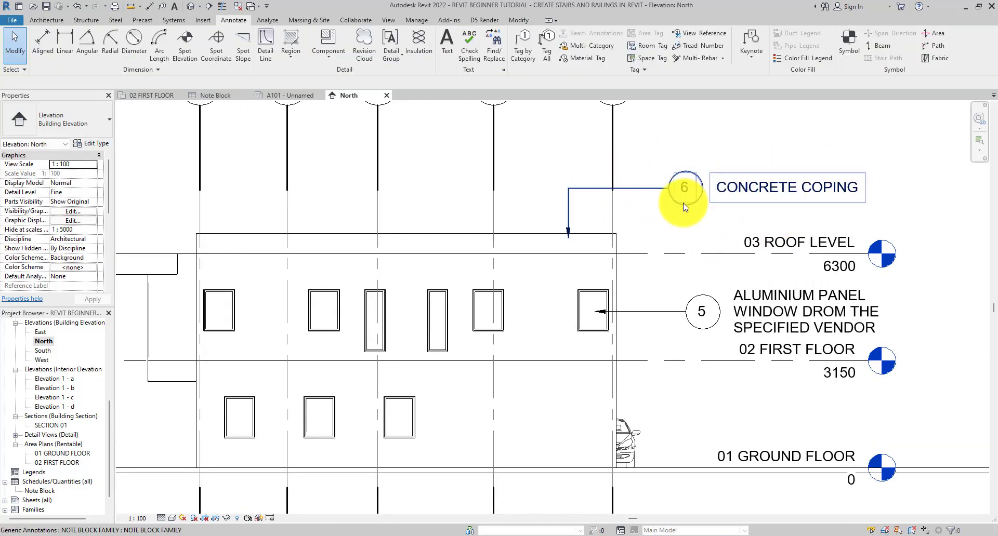
pyautogui.scroll(-2, 741, 194)
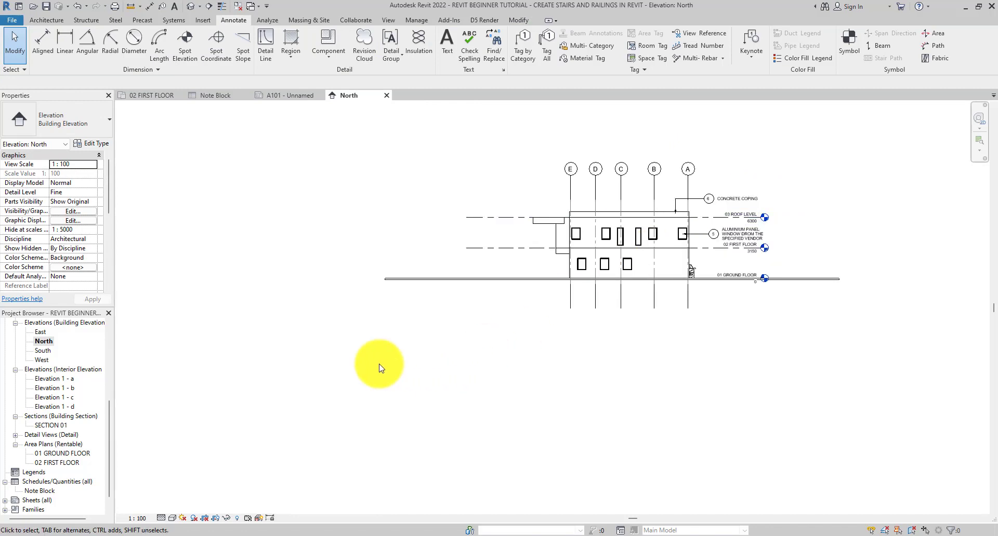
pyautogui.doubleClick(36, 491)
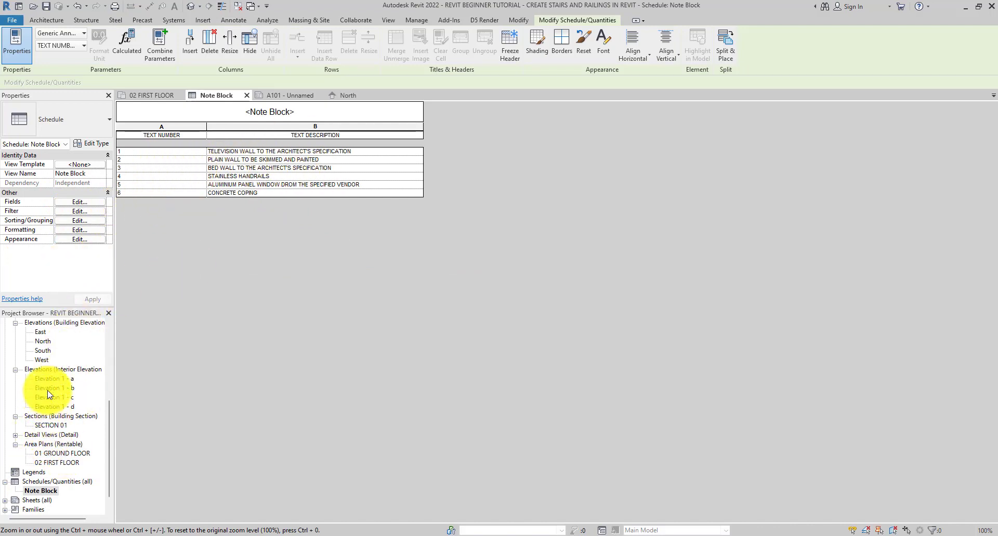
# Step: Return to the annotated North elevation and set its view scale to 1 : 50
pyautogui.doubleClick(44, 360)
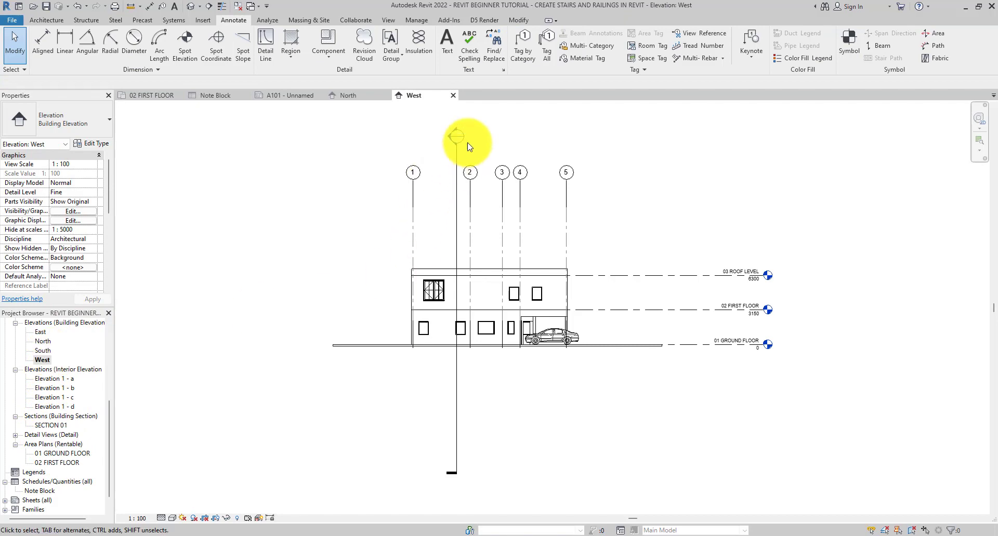
pyautogui.click(453, 95)
pyautogui.click(347, 97)
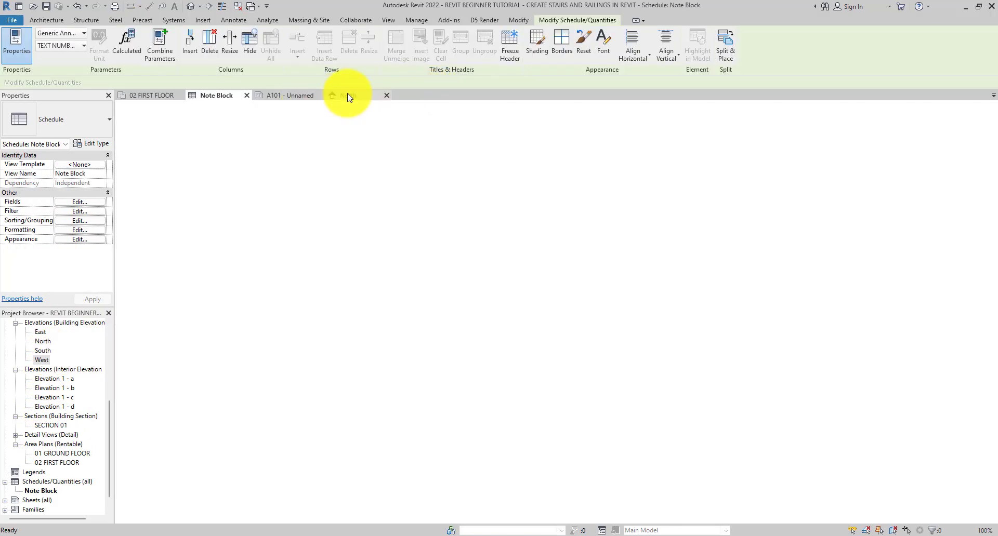
pyautogui.scroll(6, 748, 216)
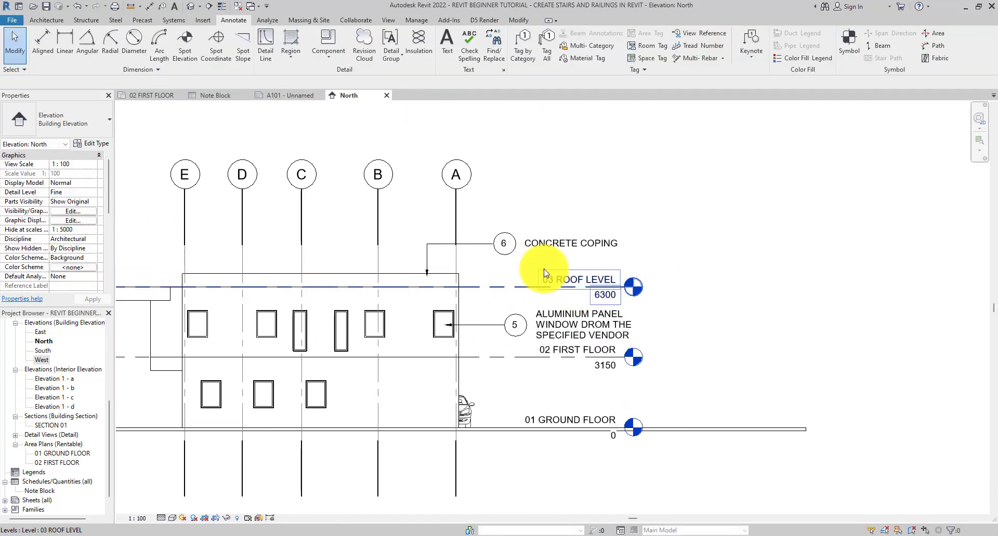
pyautogui.scroll(-2, 631, 252)
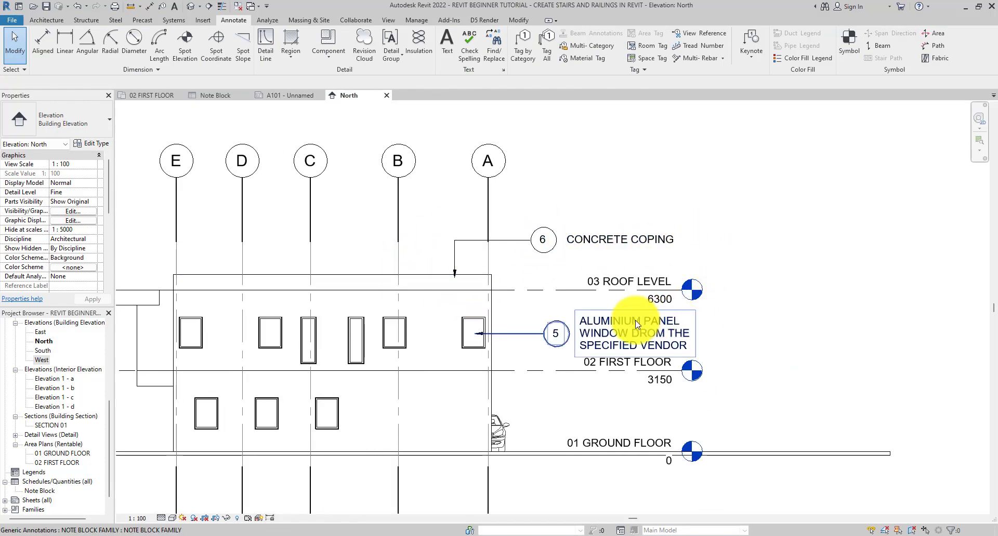
pyautogui.click(137, 518)
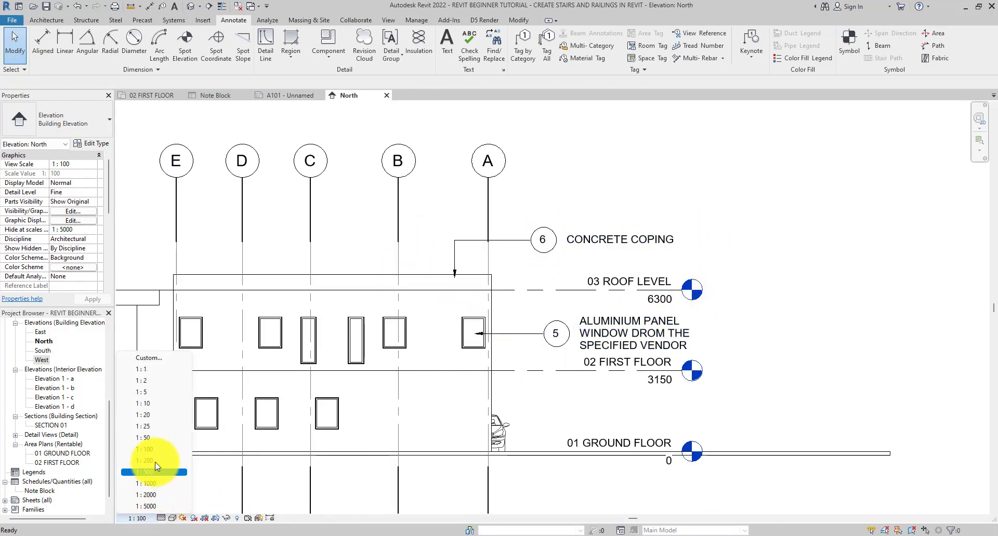
pyautogui.click(156, 438)
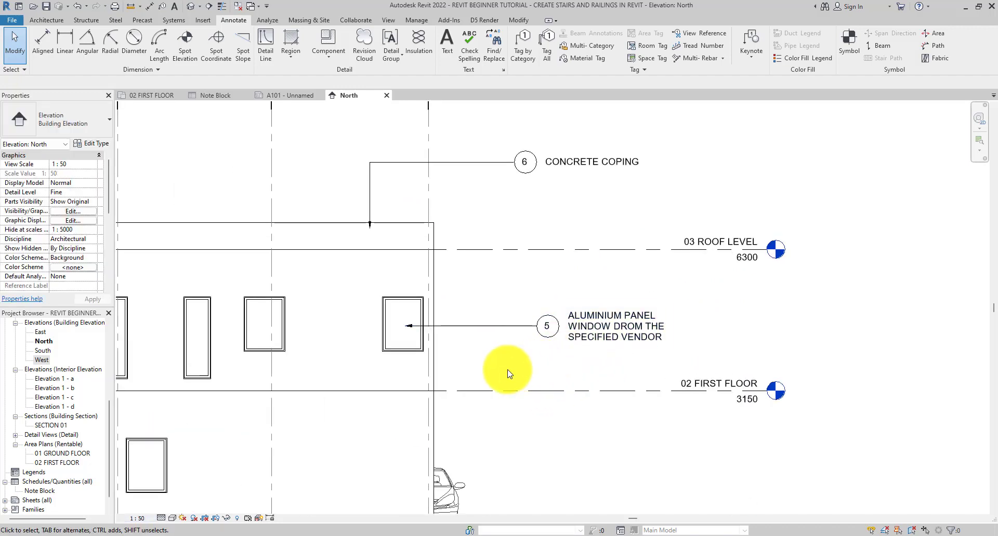
# Step: Set the VIEW TYPE of notes 5 and 6 on the North elevation to ELEVATION
pyautogui.click(598, 337)
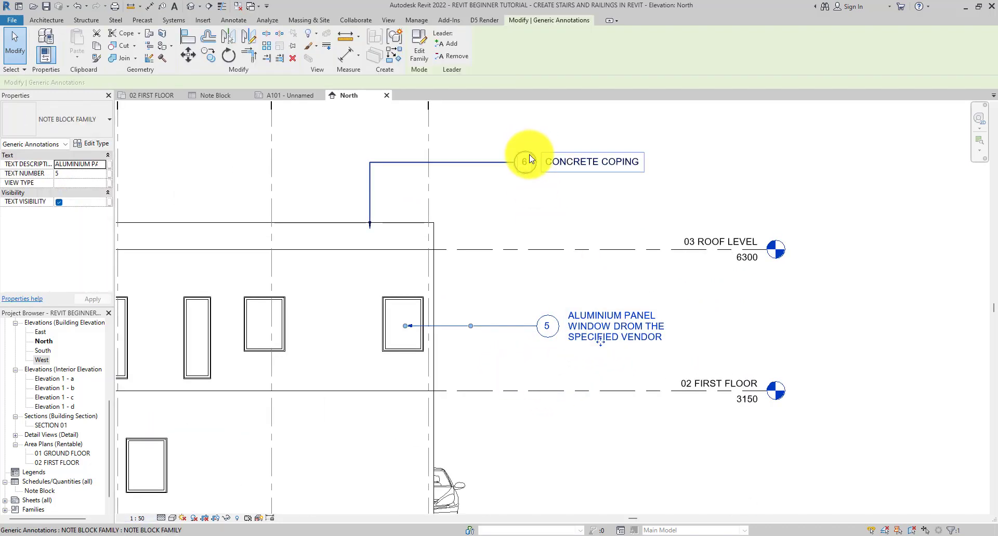
pyautogui.keyDown('ctrl'); pyautogui.click(530, 163); pyautogui.keyUp('ctrl')
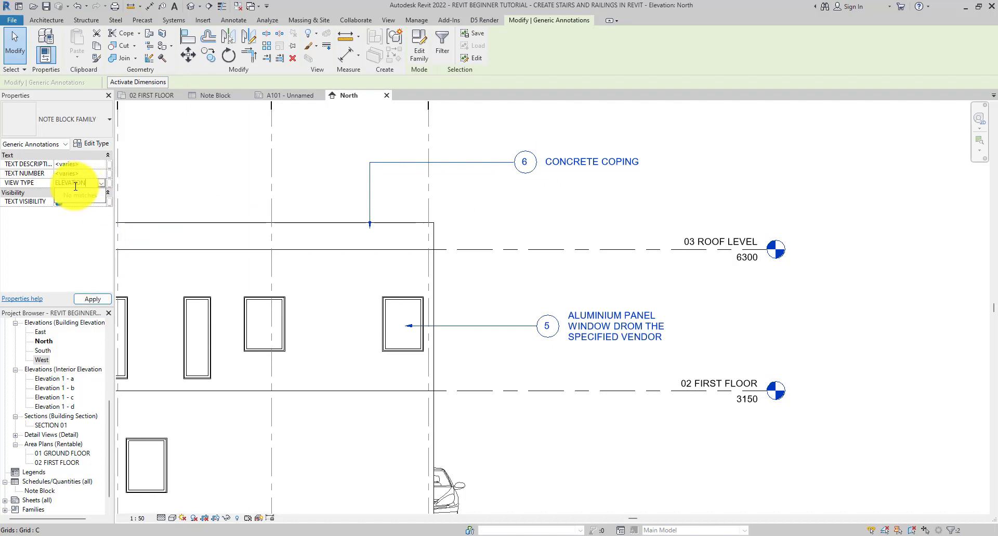
pyautogui.press('Return')
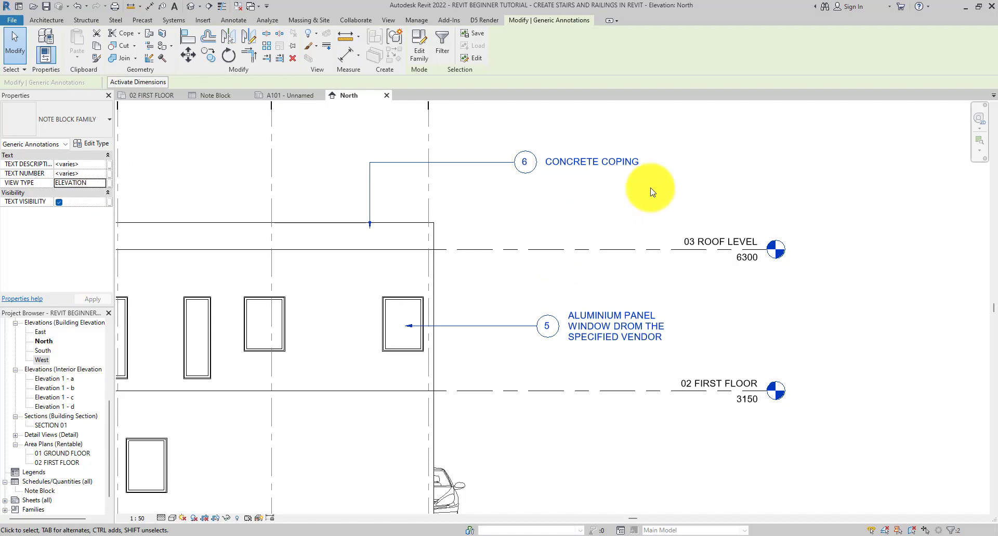
pyautogui.click(697, 173)
pyautogui.scroll(-1, 642, 158)
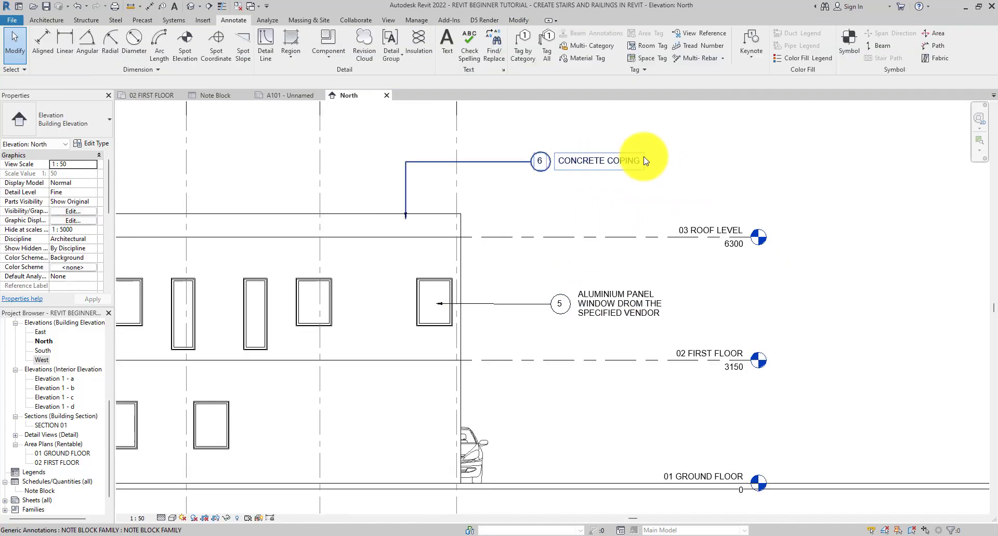
pyautogui.scroll(-1, 645, 162)
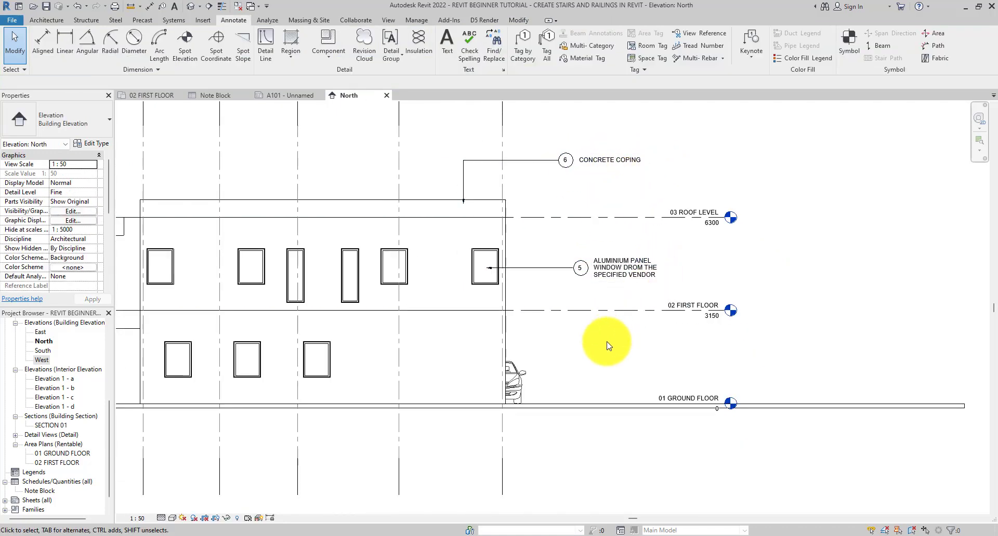
# Step: Add the VIEW TYPE field to the Note Block schedule and hide its column
pyautogui.doubleClick(39, 492)
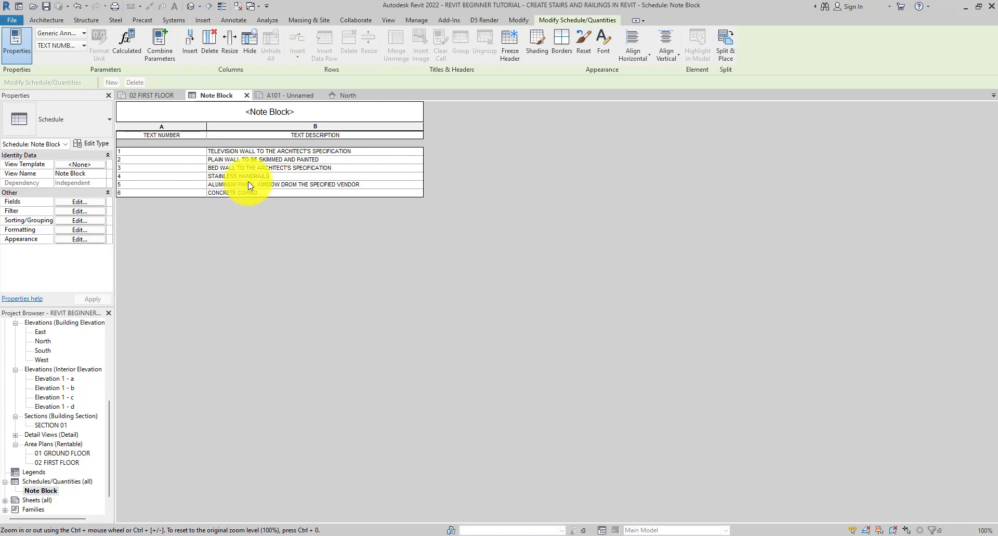
pyautogui.click(73, 202)
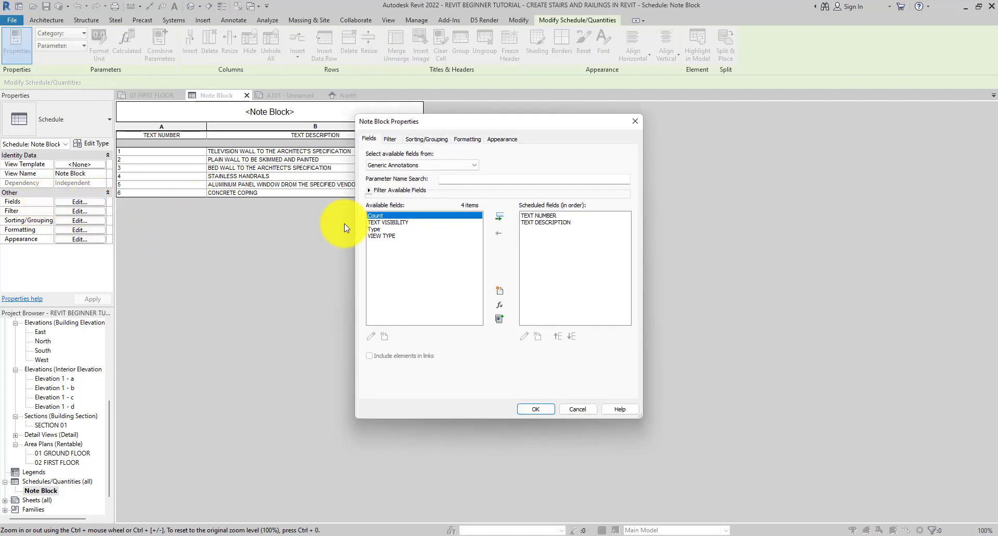
pyautogui.click(384, 235)
pyautogui.click(500, 217)
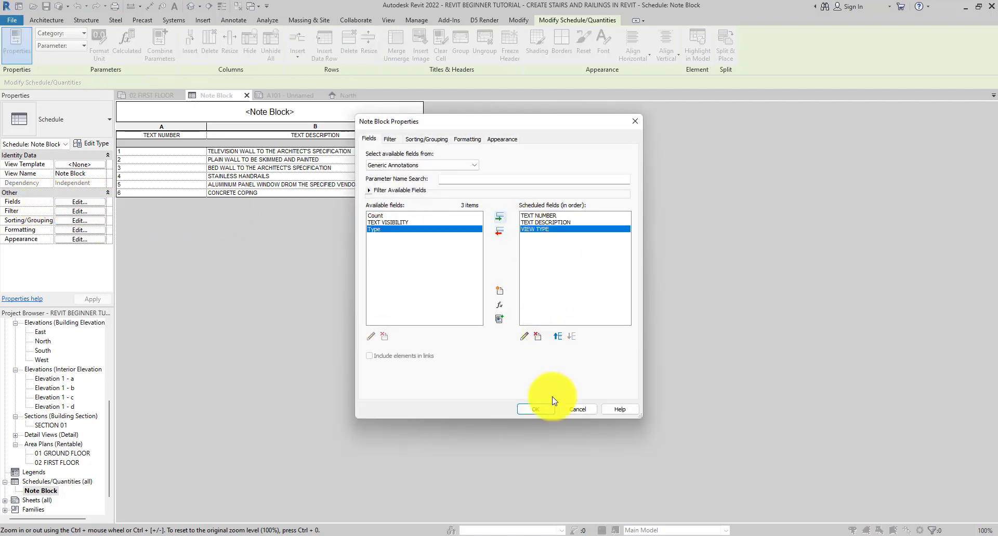
pyautogui.click(537, 409)
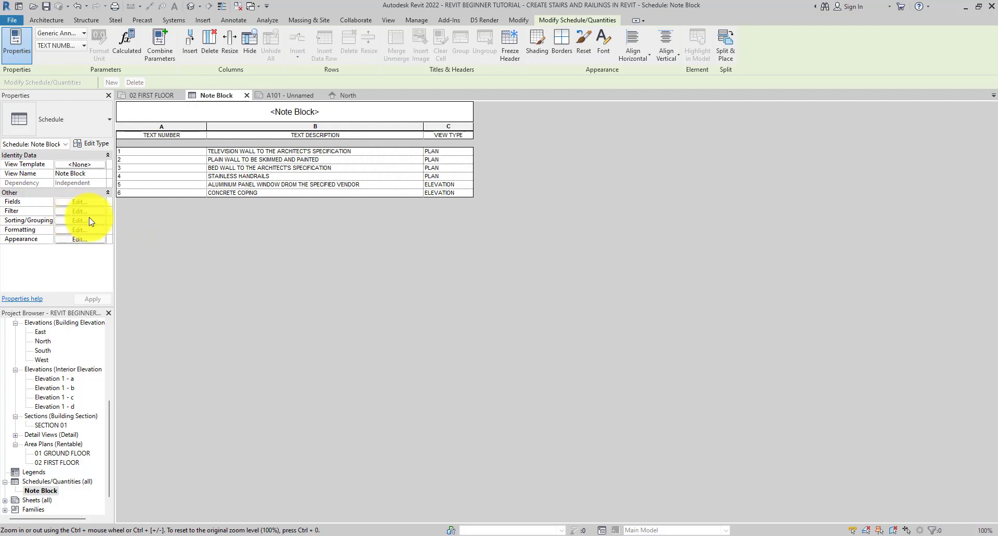
pyautogui.click(450, 127)
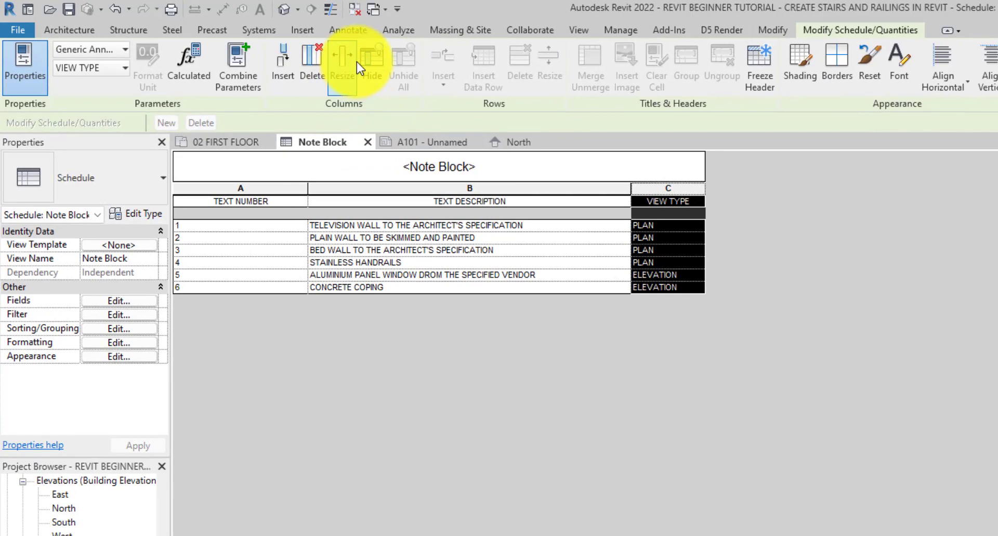
pyautogui.click(364, 61)
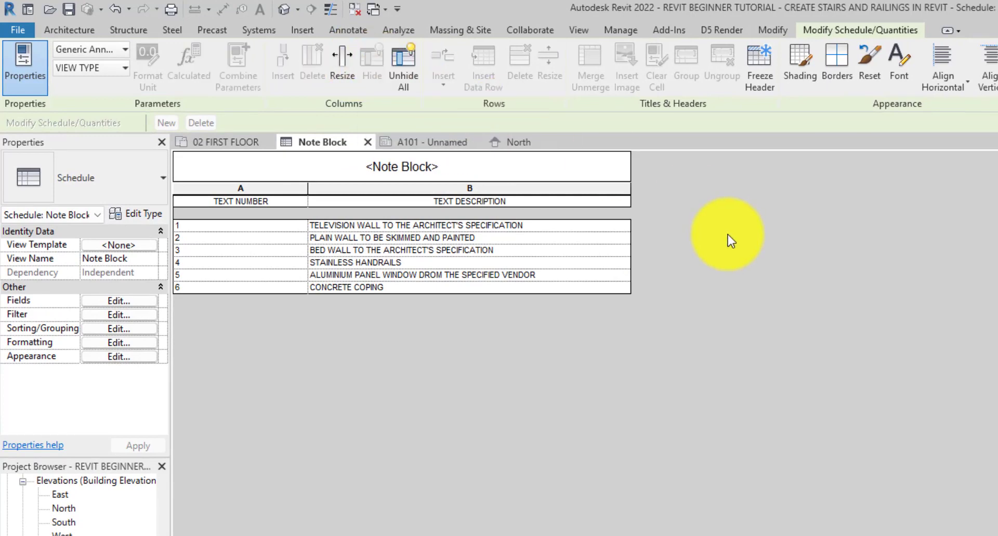
# Step: Filter the Note Block schedule by VIEW TYPE equals PLAN
pyautogui.click(125, 315)
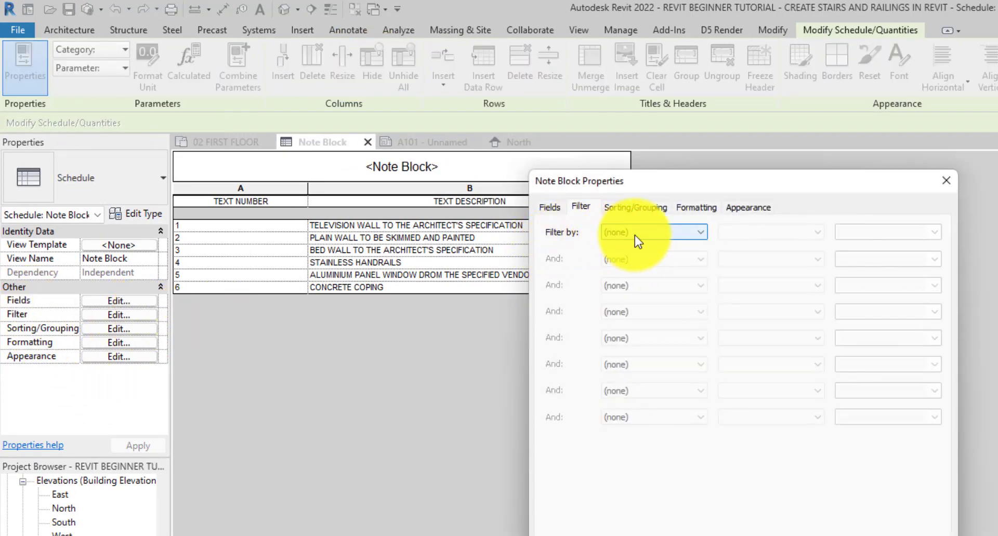
pyautogui.click(634, 235)
pyautogui.click(635, 276)
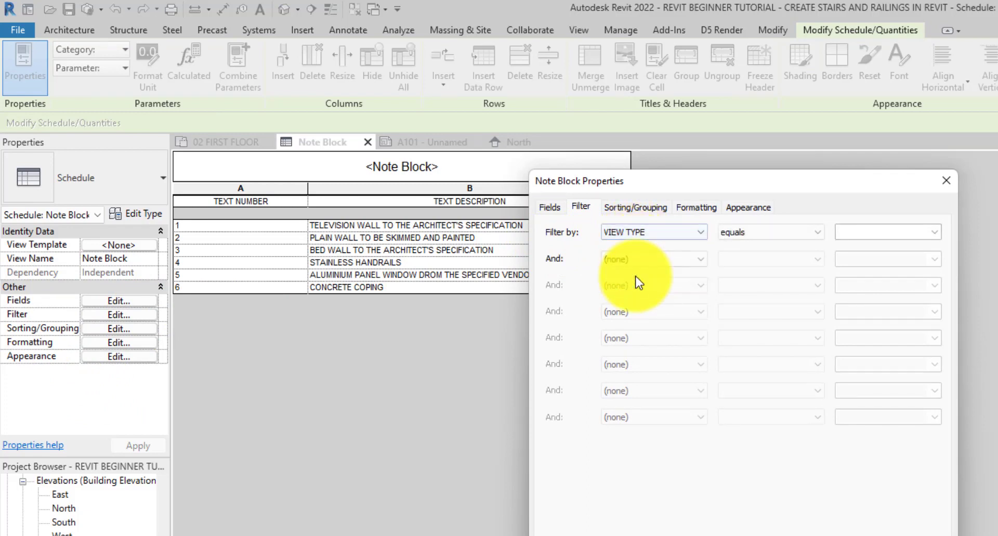
pyautogui.click(755, 240)
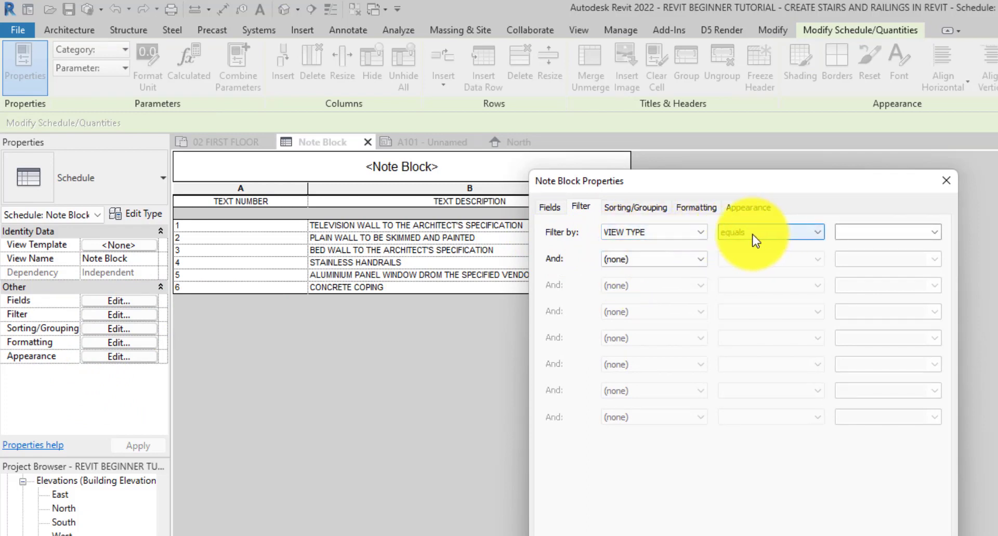
pyautogui.click(934, 234)
pyautogui.click(862, 260)
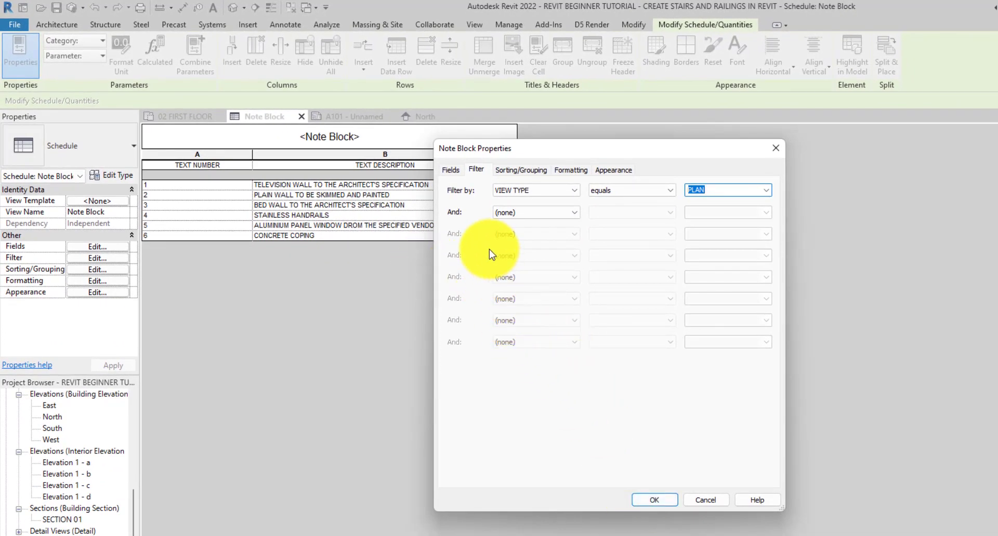
pyautogui.click(654, 500)
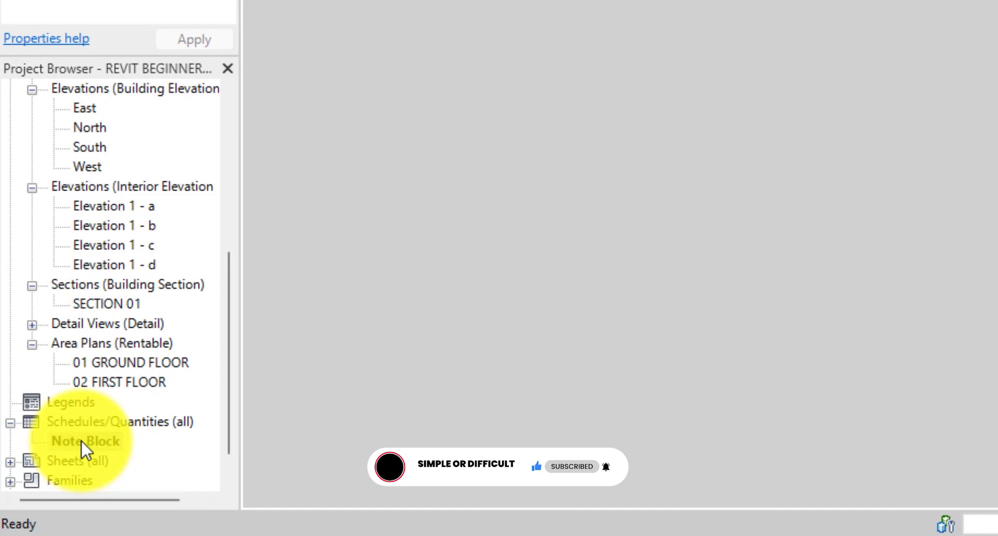
# Step: Duplicate the Note Block schedule and rename the copy Note Block (ELEVATIONS)
pyautogui.rightClick(81, 440)
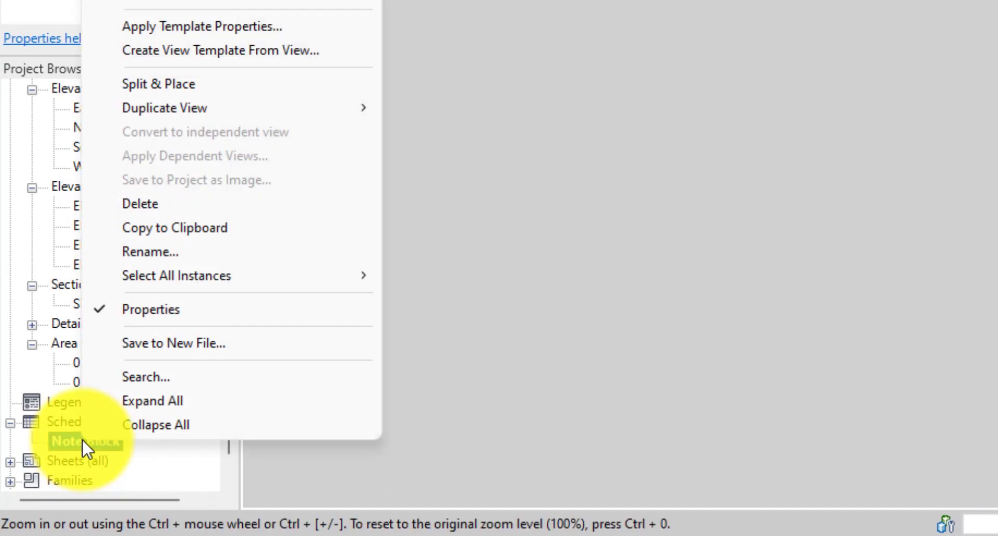
pyautogui.moveTo(170, 109)
pyautogui.click(444, 112)
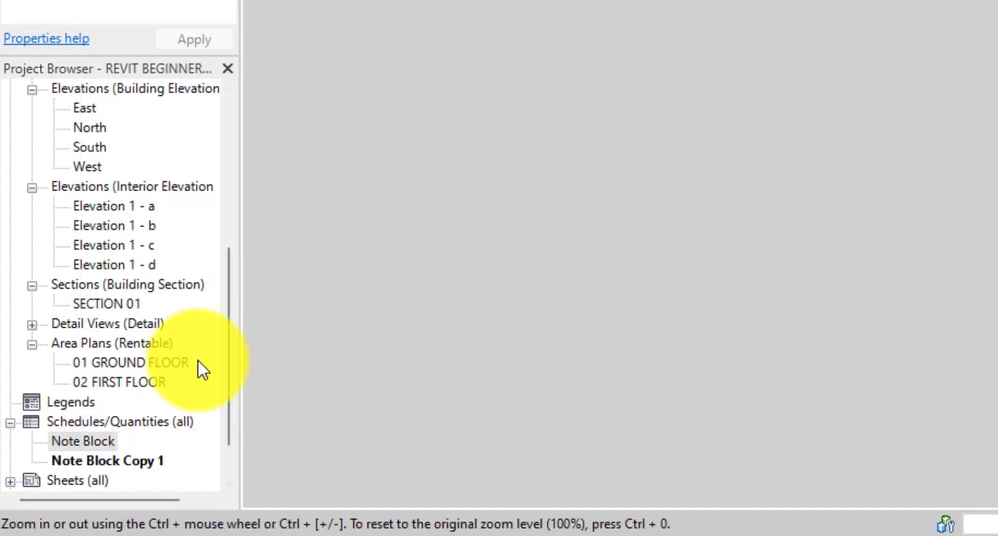
pyautogui.click(138, 457)
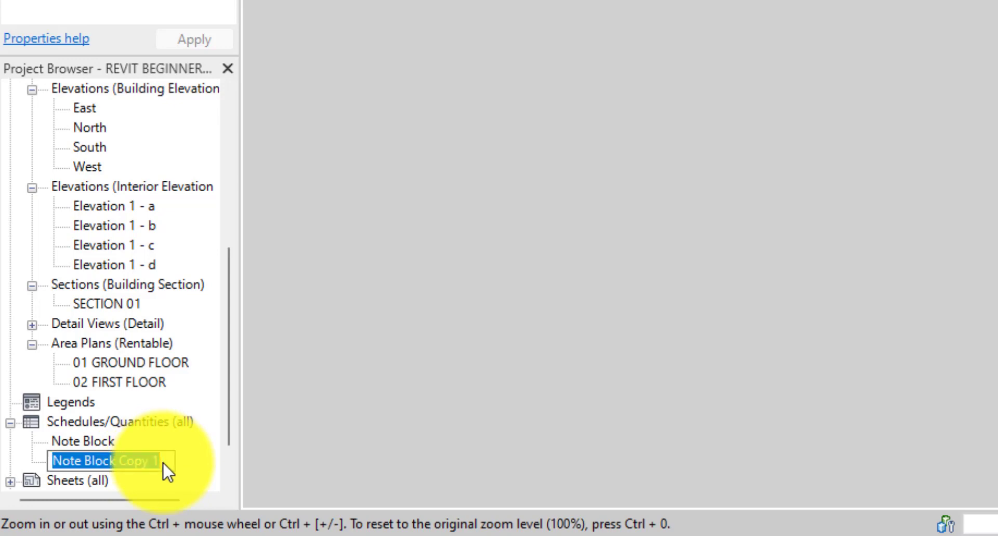
pyautogui.click(127, 463)
pyautogui.click(133, 464)
pyautogui.moveTo(133, 464); pyautogui.dragTo(191, 474)
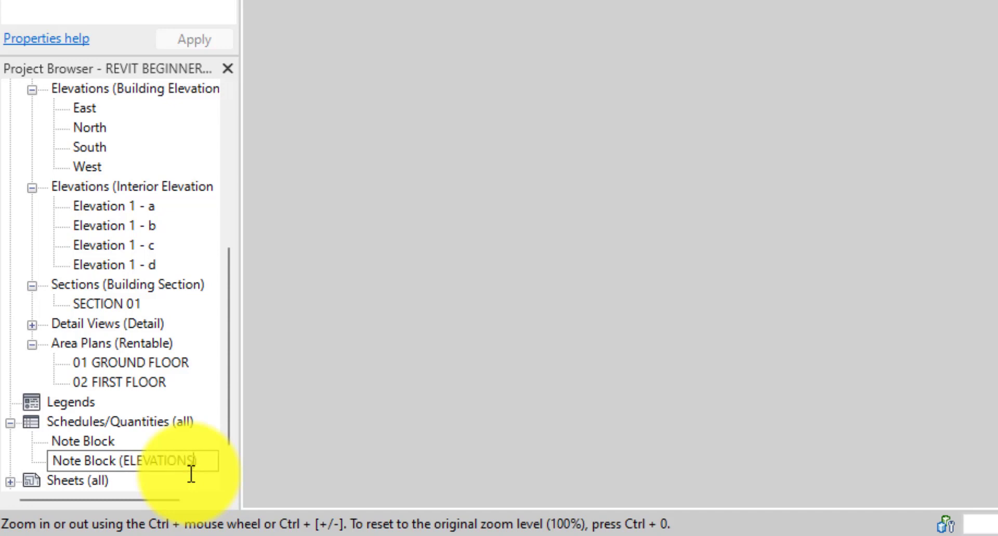
pyautogui.press('Return')
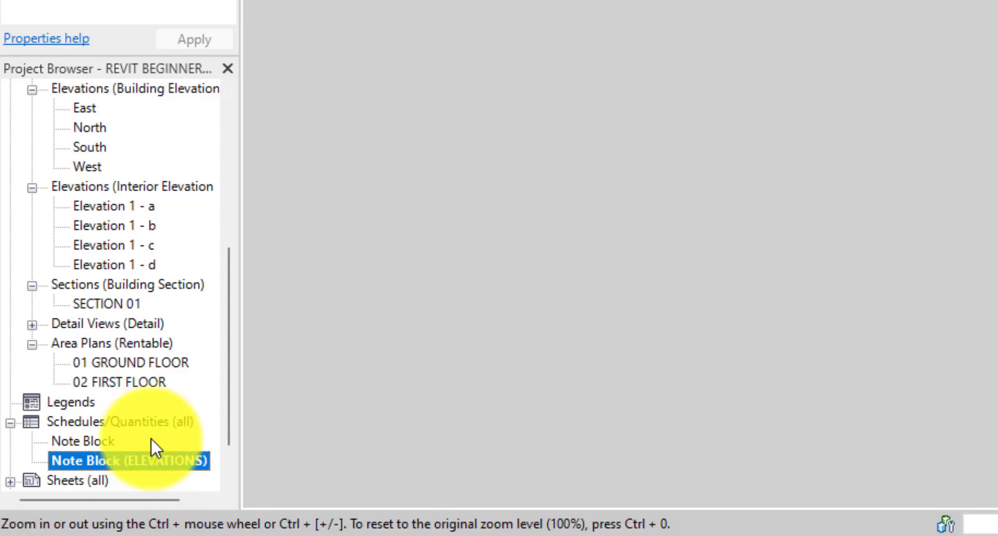
# Step: Rename the original Note Block schedule as Note Block (PLANS)
pyautogui.click(95, 441)
pyautogui.click(111, 441)
pyautogui.click(115, 441)
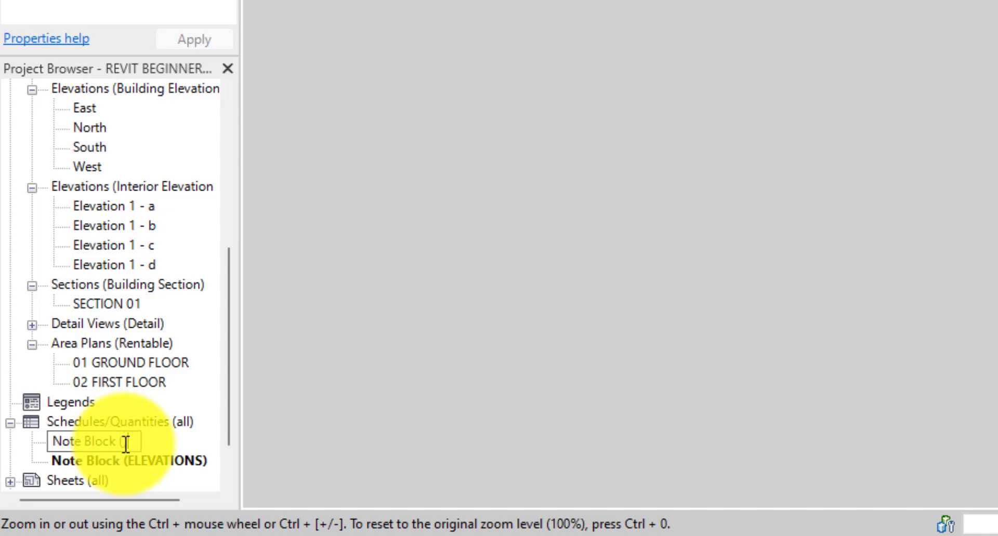
pyautogui.write('S')
pyautogui.press('Return')
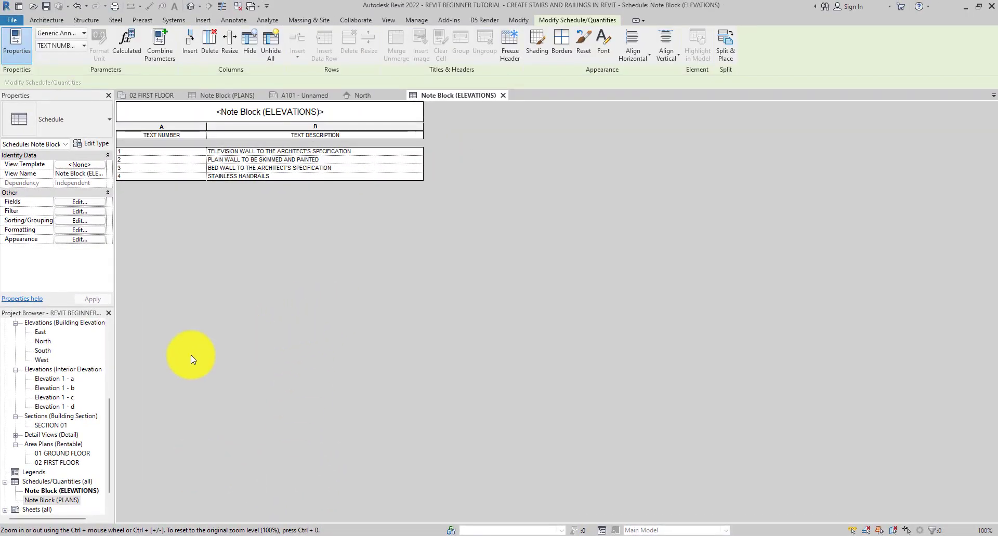
# Step: Change the filter of the Note Block (ELEVATIONS) schedule to VIEW TYPE equals ELEVATION
pyautogui.click(70, 491)
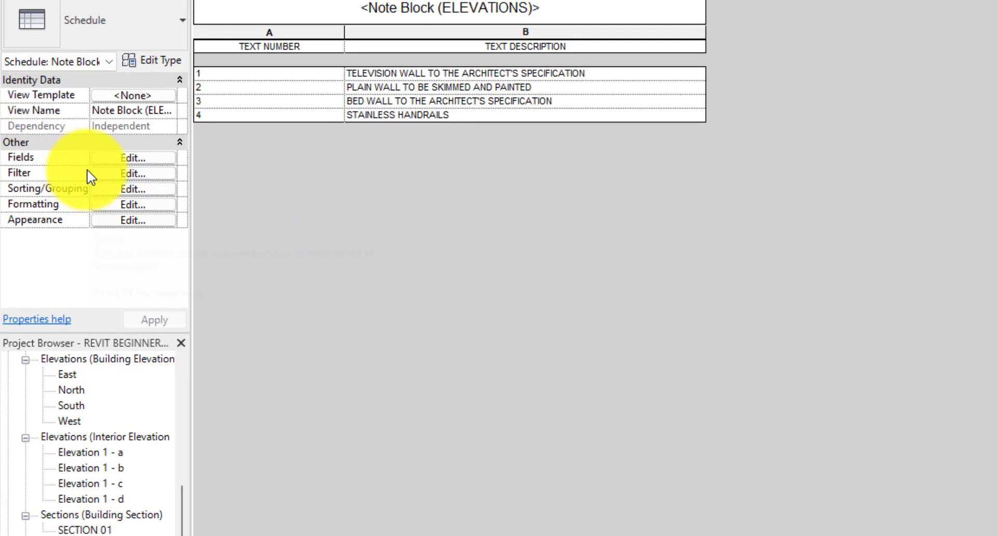
pyautogui.click(125, 178)
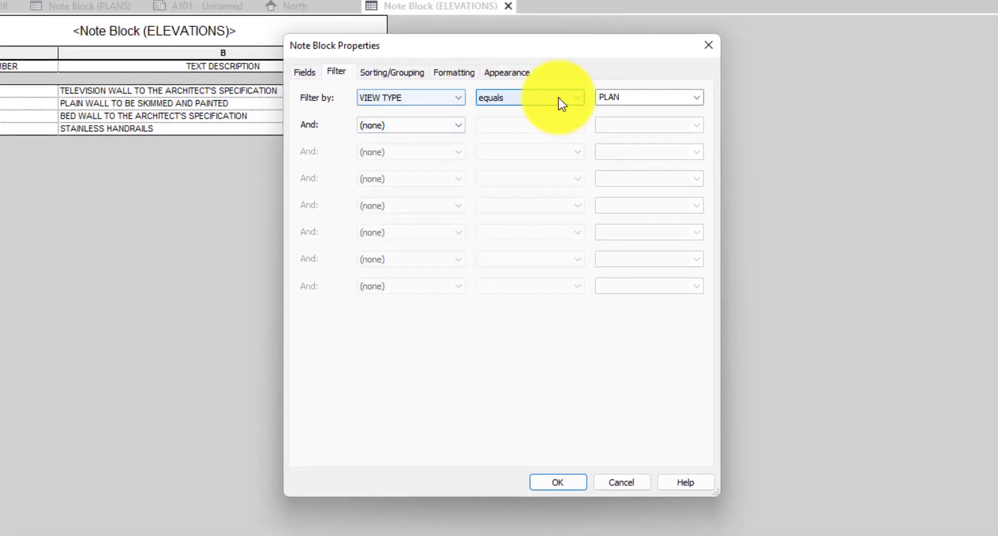
pyautogui.click(659, 97)
pyautogui.click(696, 98)
pyautogui.click(654, 112)
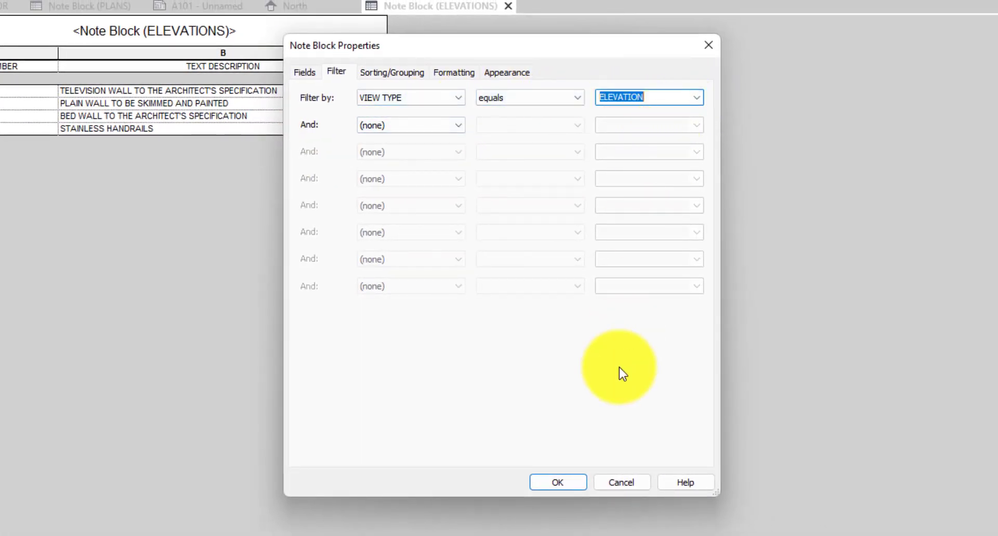
pyautogui.click(559, 482)
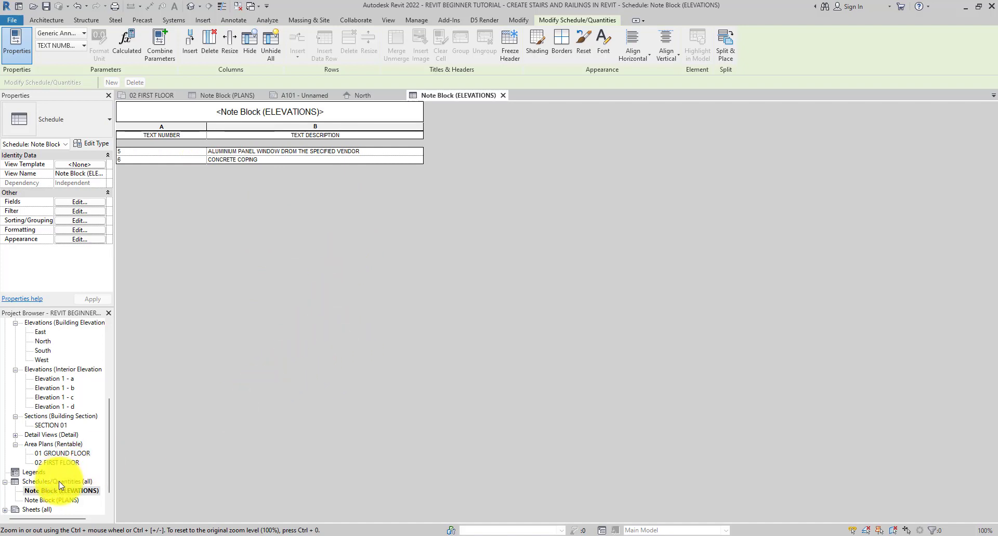
# Step: Duplicate the Note Block (PLANS) schedule
pyautogui.click(58, 500)
pyautogui.rightClick(58, 501)
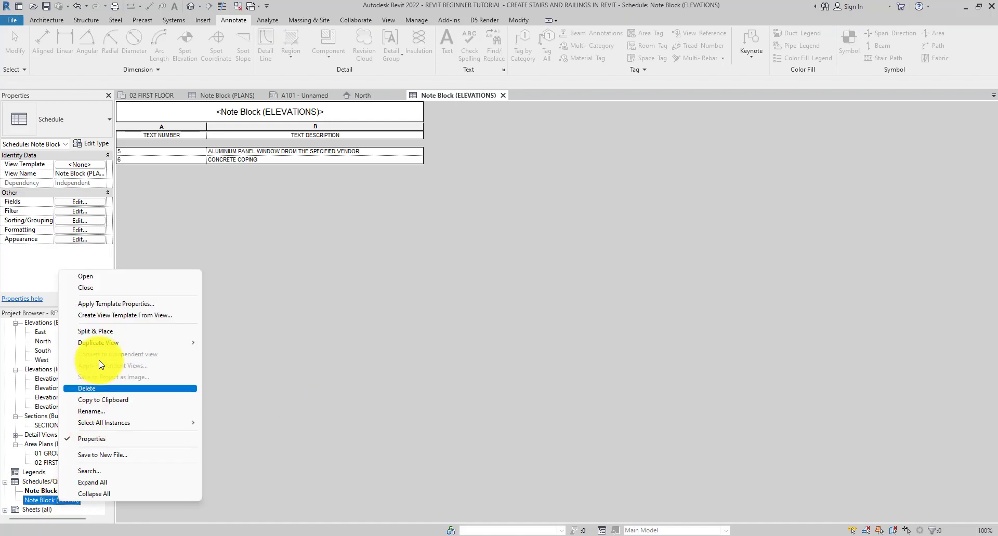
pyautogui.moveTo(112, 344)
pyautogui.click(247, 345)
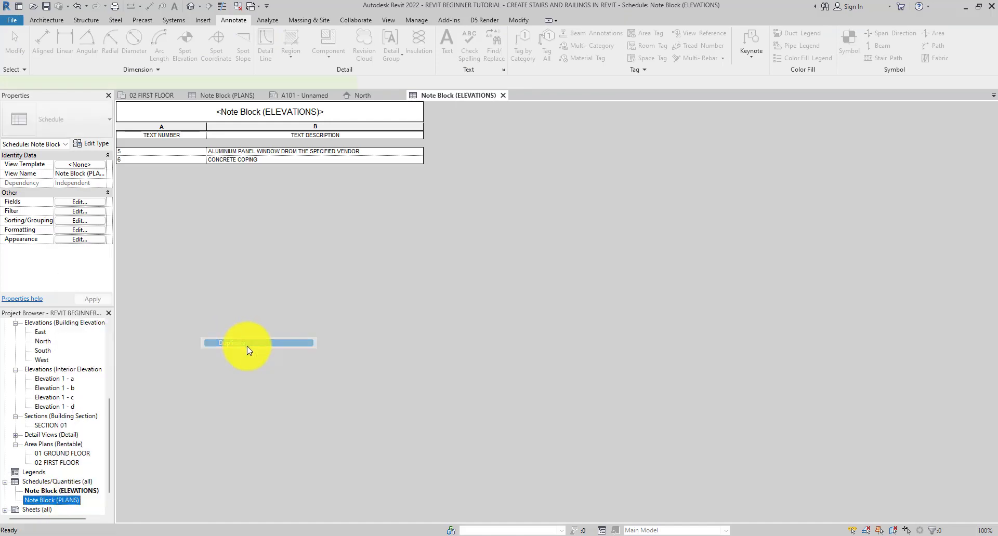
pyautogui.click(93, 508)
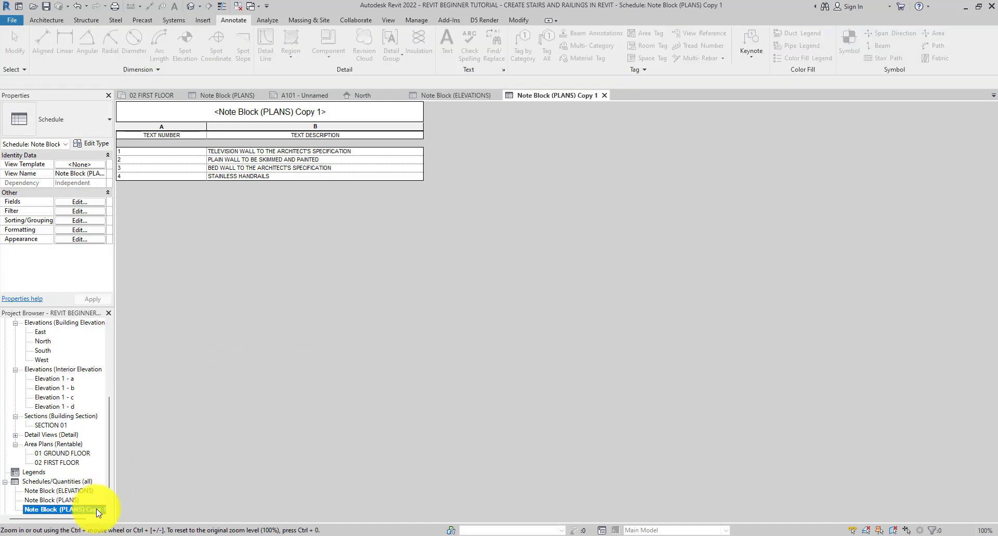
# Step: Rename the duplicated schedule as Note Block (GENERAL) by editing its title
pyautogui.click(311, 114)
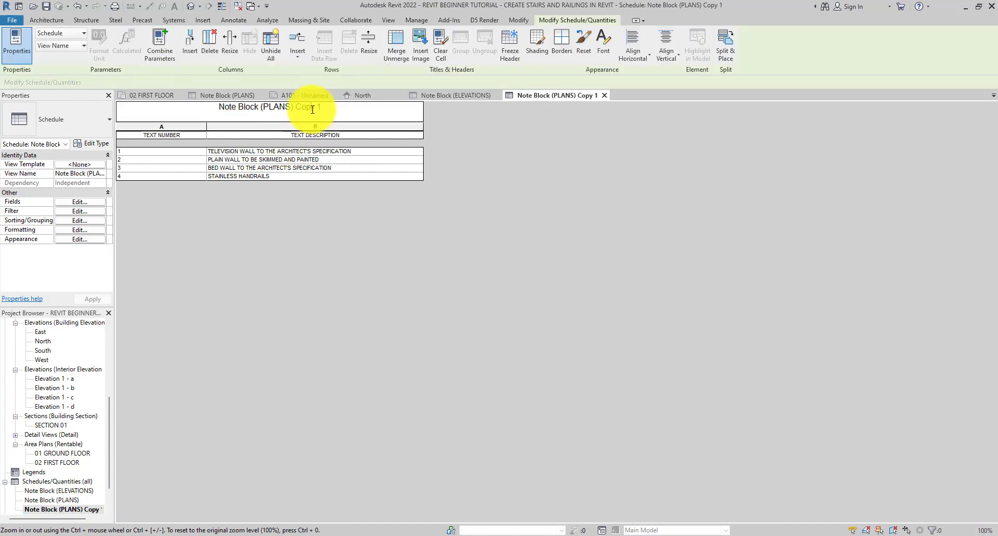
pyautogui.moveTo(296, 108); pyautogui.dragTo(336, 108)
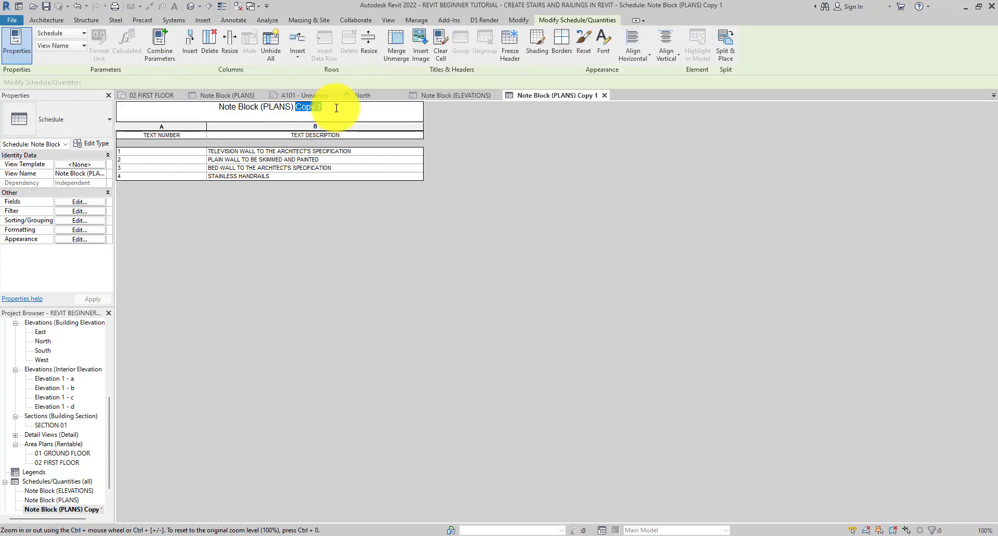
pyautogui.press('BackSpace')
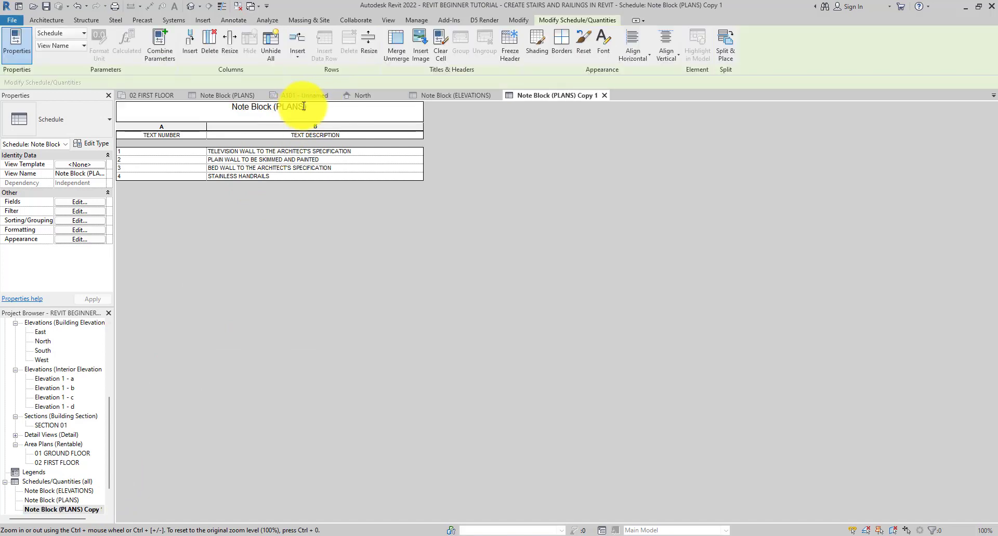
pyautogui.moveTo(303, 107); pyautogui.dragTo(279, 113)
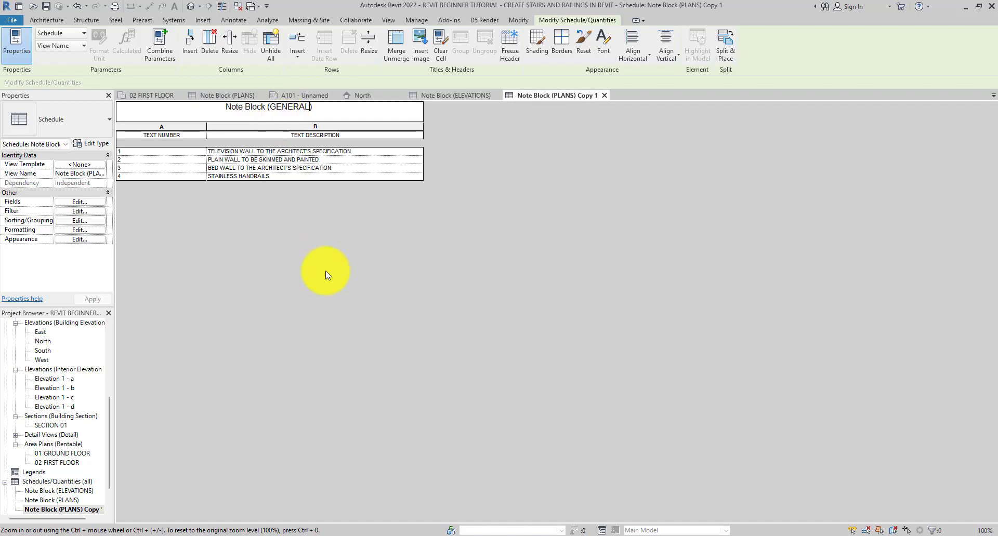
pyautogui.click(340, 160)
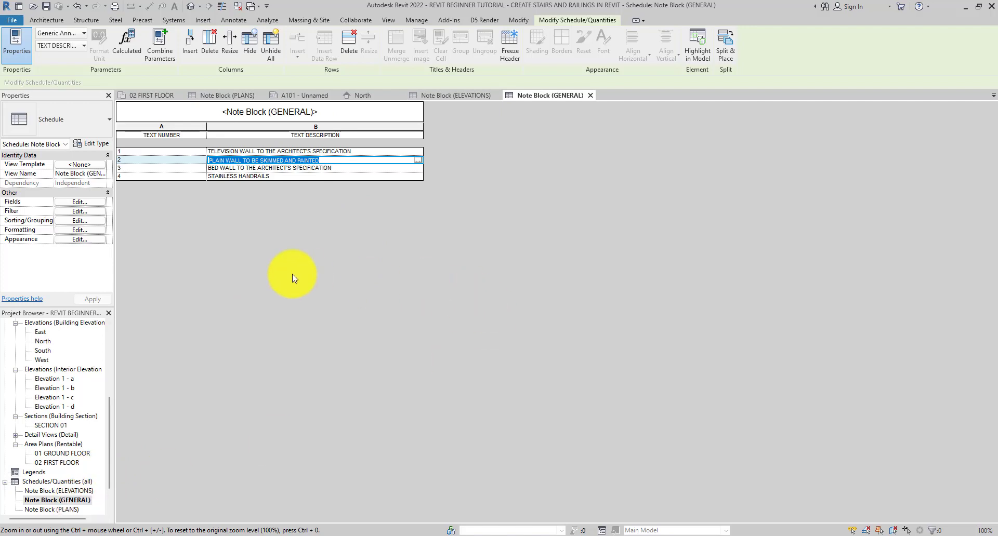
# Step: Remove the VIEW TYPE filter from the Note Block (GENERAL) schedule by setting it to (none)
pyautogui.click(78, 211)
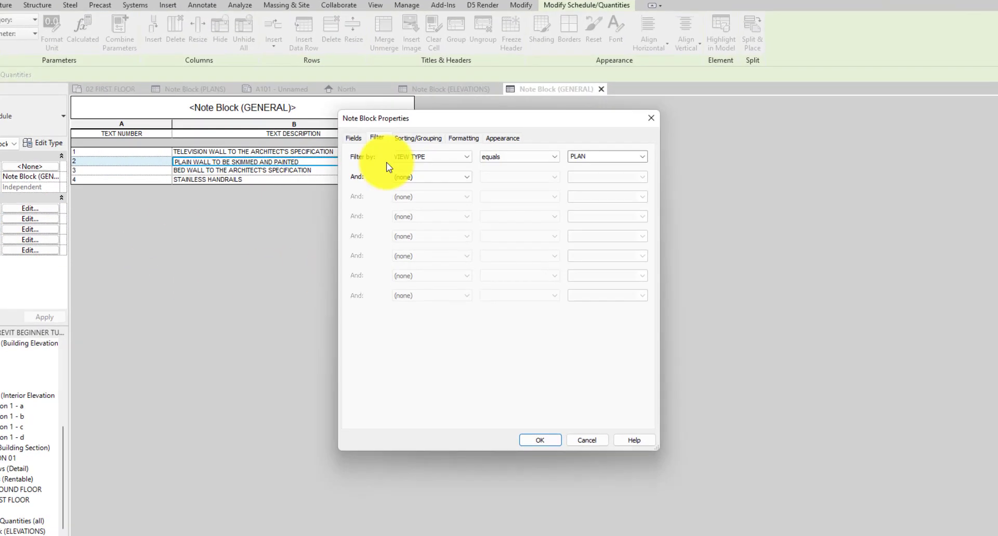
pyautogui.click(433, 156)
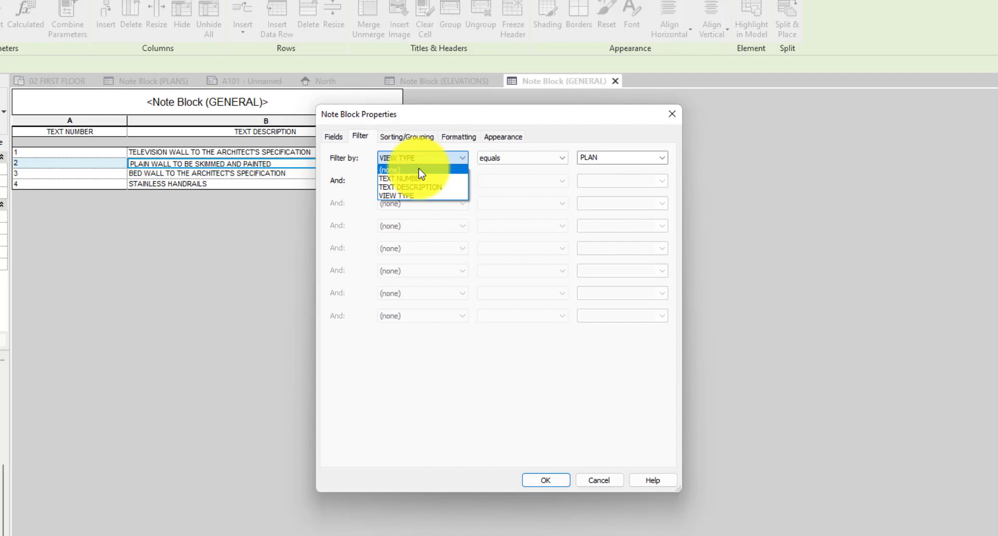
pyautogui.click(419, 170)
# Step: Sort the Note Block (GENERAL) schedule by VIEW TYPE with a header, then by TEXT NUMBER and TEXT DESCRIPTION
pyautogui.click(406, 136)
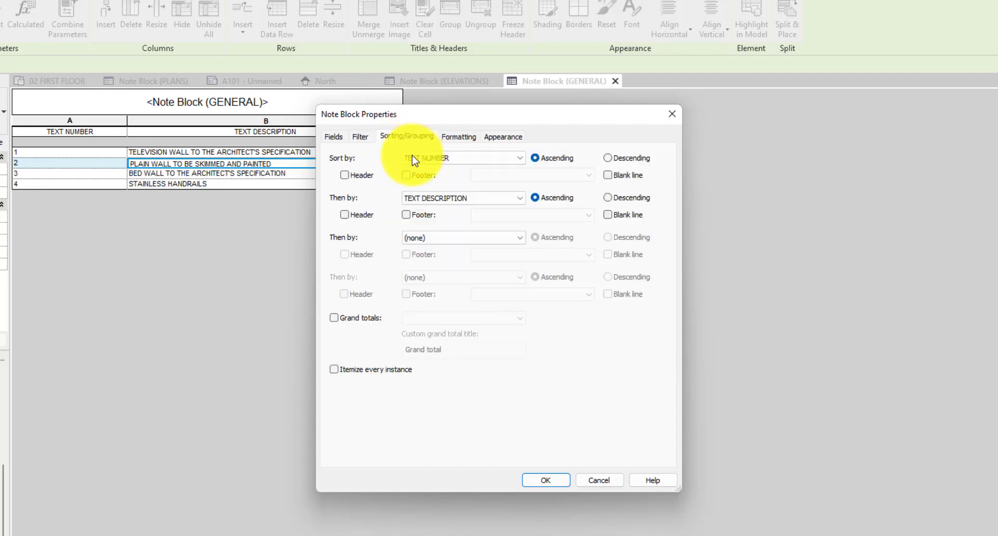
pyautogui.click(477, 159)
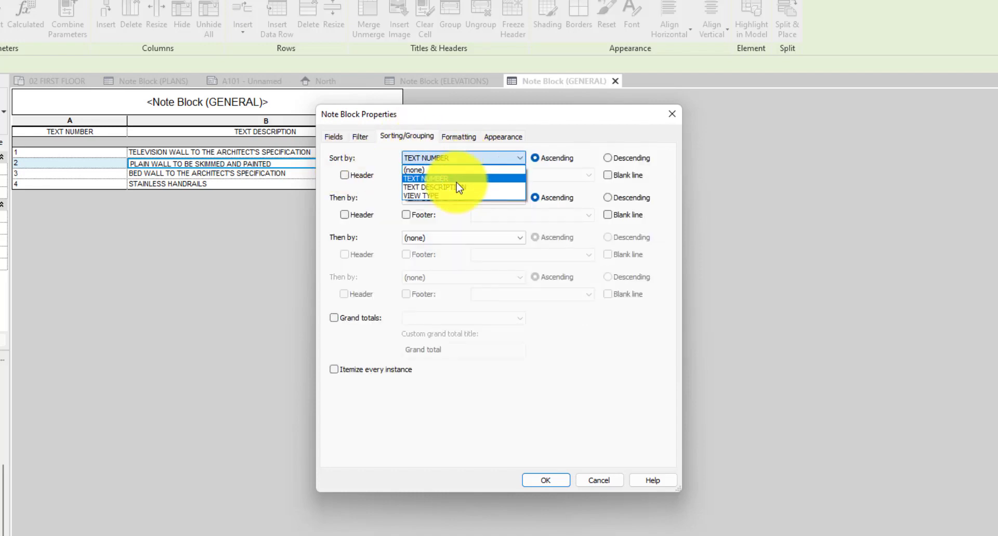
pyautogui.click(457, 196)
pyautogui.click(453, 198)
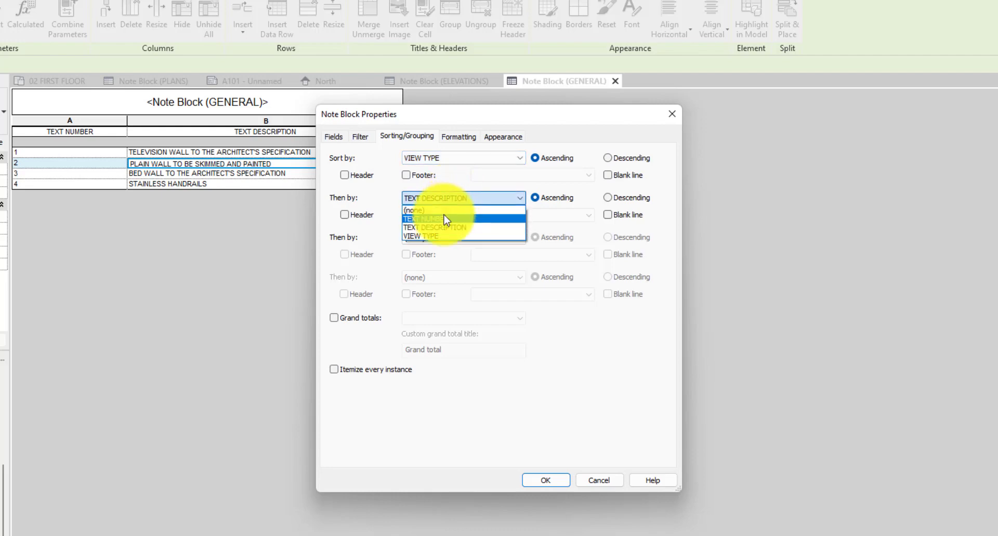
pyautogui.click(458, 219)
pyautogui.click(445, 238)
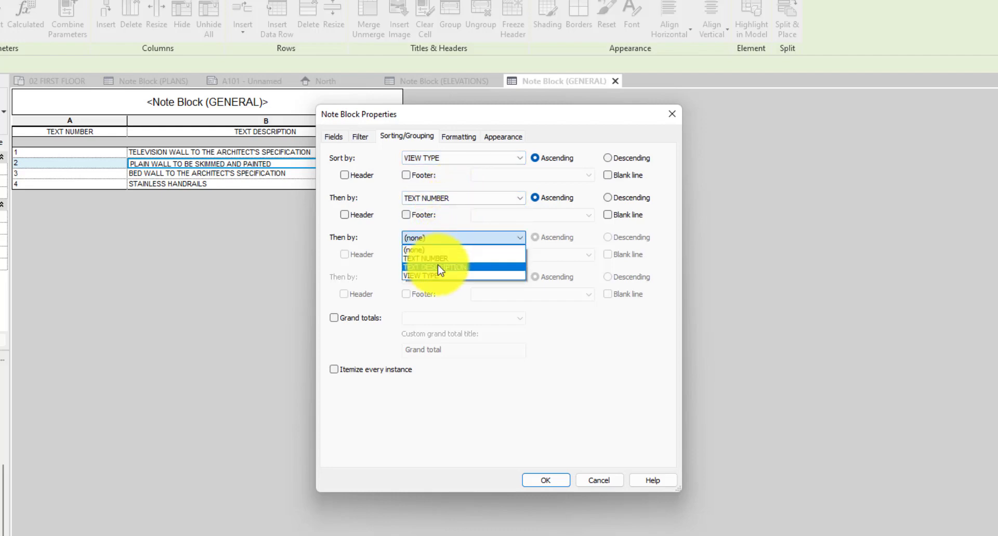
pyautogui.click(446, 267)
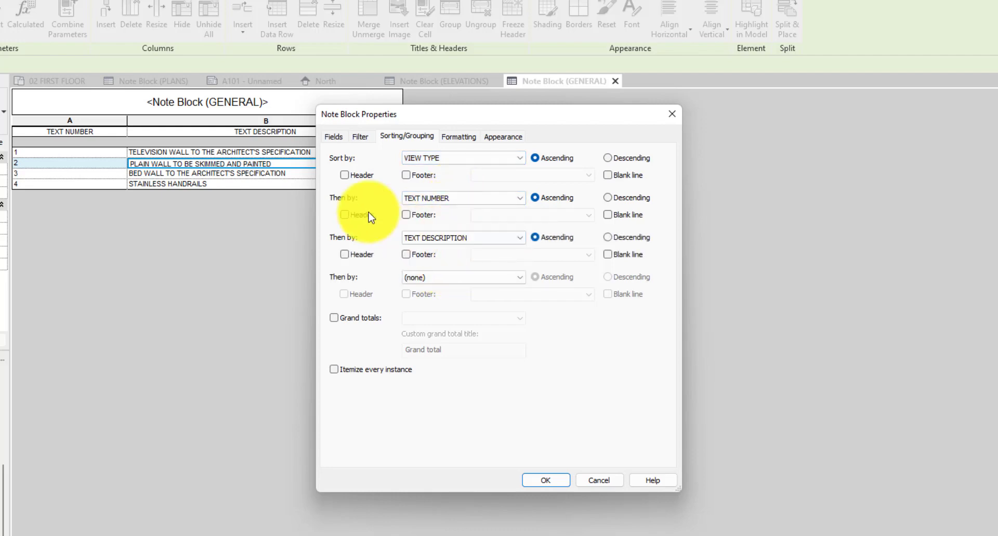
pyautogui.click(344, 175)
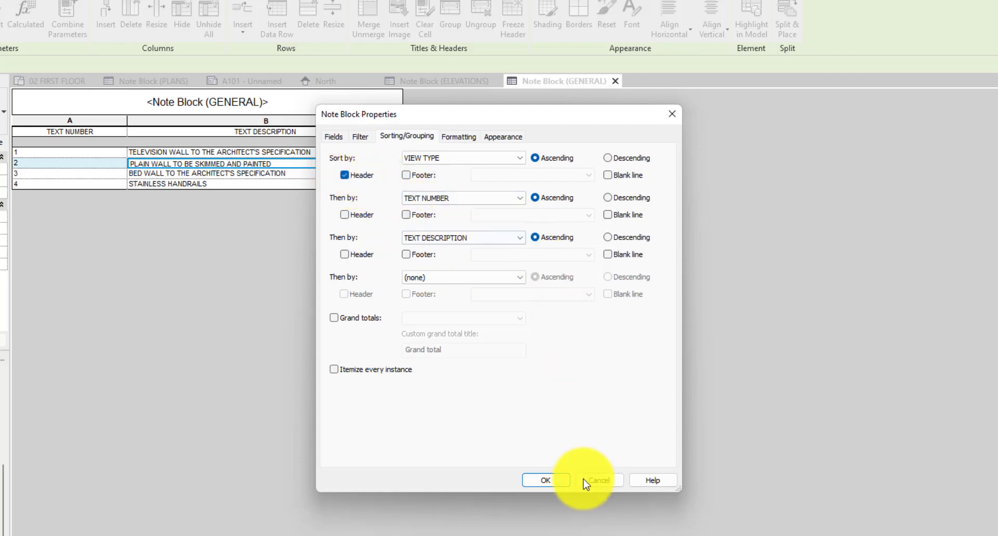
pyautogui.click(547, 480)
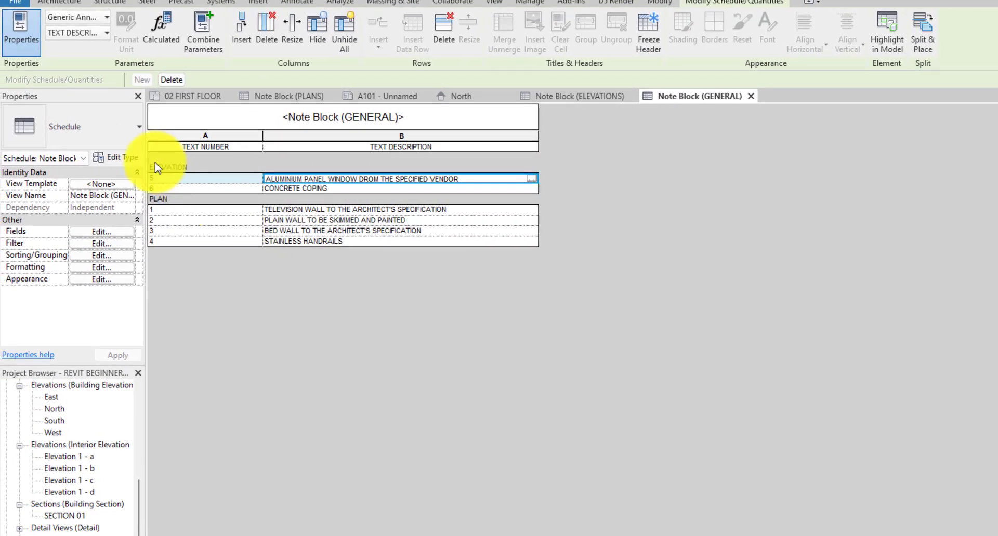